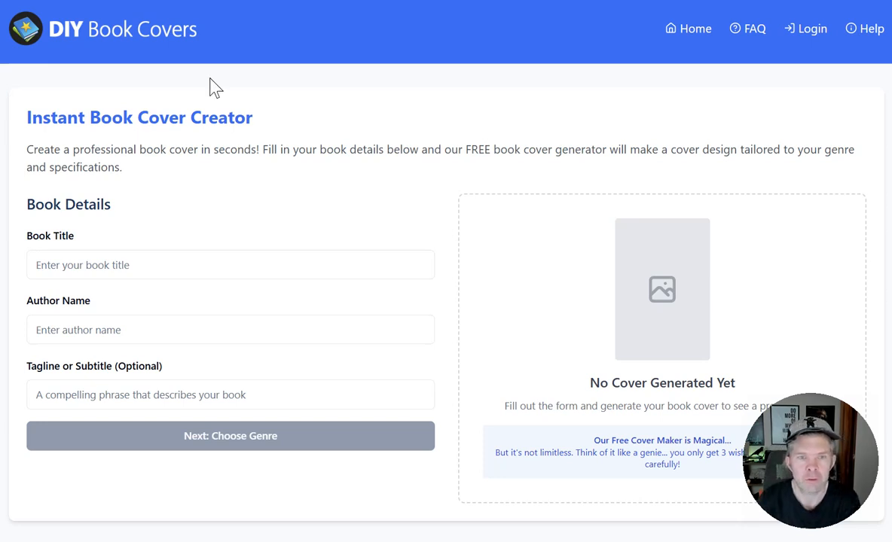
Enter "Book Title" as the title and "Author Name" as the author, and continue to the genre choice.
{"action": "left_click", "coordinate": [103, 267]}
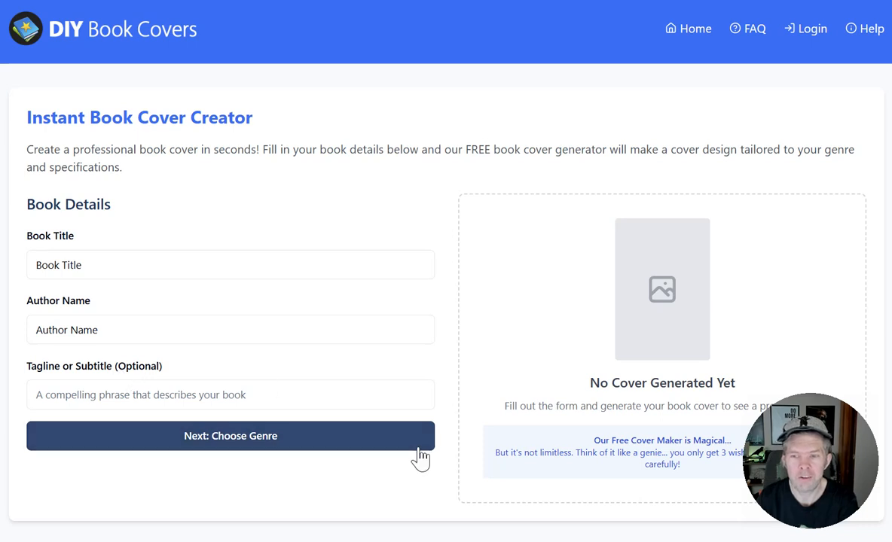
{"action": "left_click", "coordinate": [301, 440]}
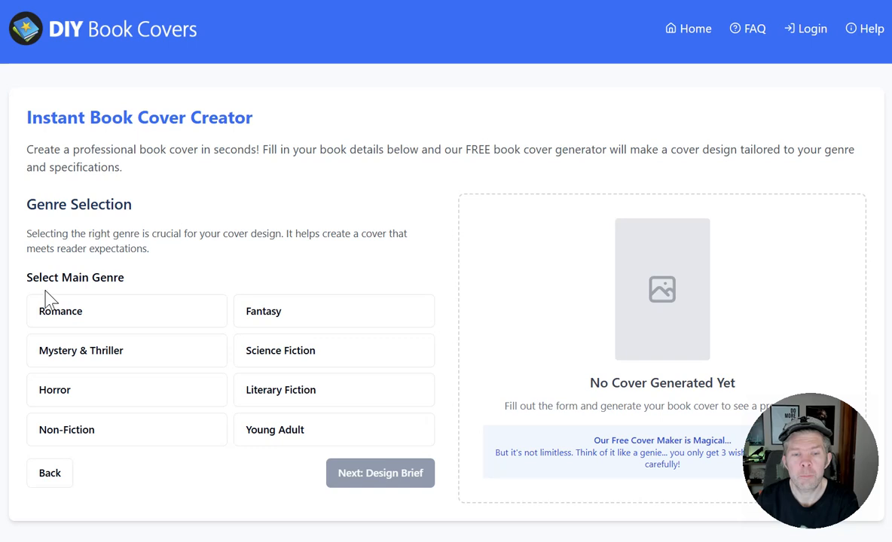
Choose Fantasy as the main genre with Dark Fantasy as the subgenre.
{"action": "left_click", "coordinate": [292, 314]}
{"action": "scroll", "coordinate": [230, 349], "scroll_direction": "down", "scroll_amount": 2}
{"action": "left_click", "coordinate": [155, 393]}
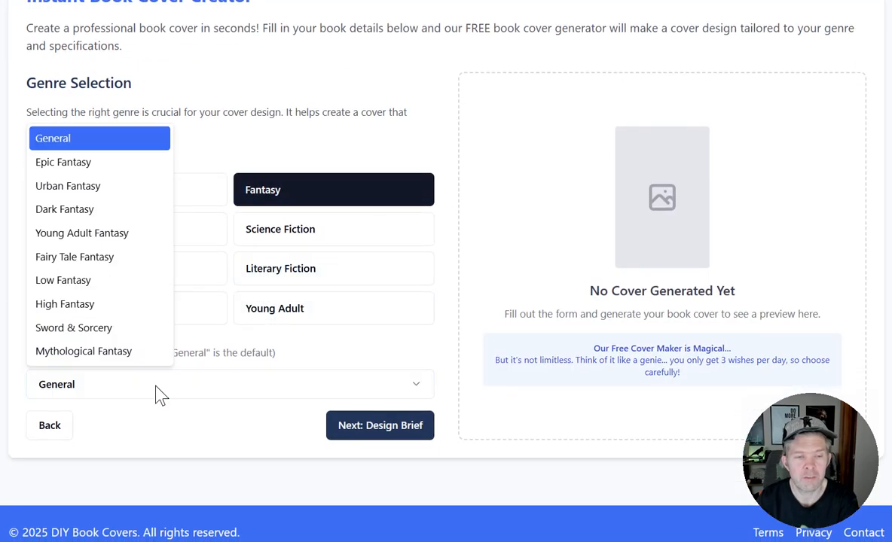
{"action": "left_click", "coordinate": [87, 209]}
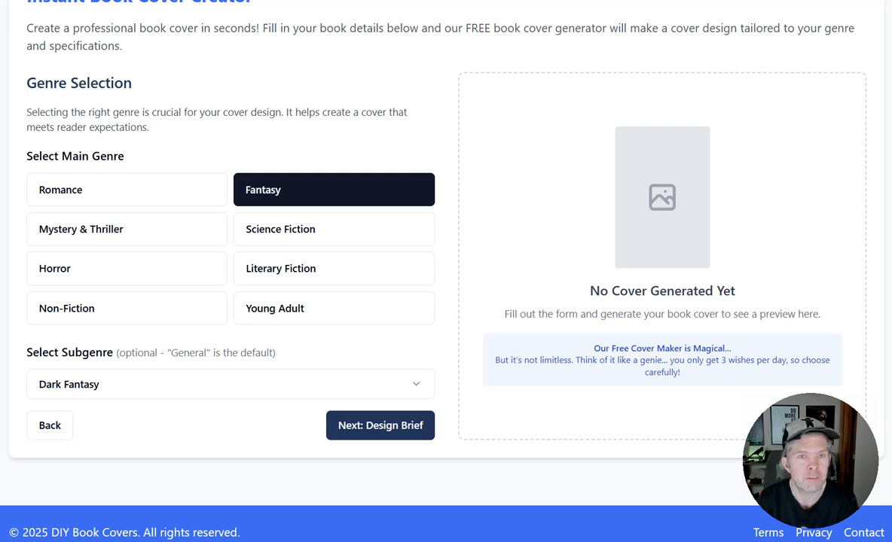
Change the subgenre to Fairy Tale Fantasy and continue to the design brief.
{"action": "scroll", "coordinate": [446, 271], "scroll_direction": "up", "scroll_amount": 2}
{"action": "scroll", "coordinate": [119, 109], "scroll_direction": "down", "scroll_amount": 2}
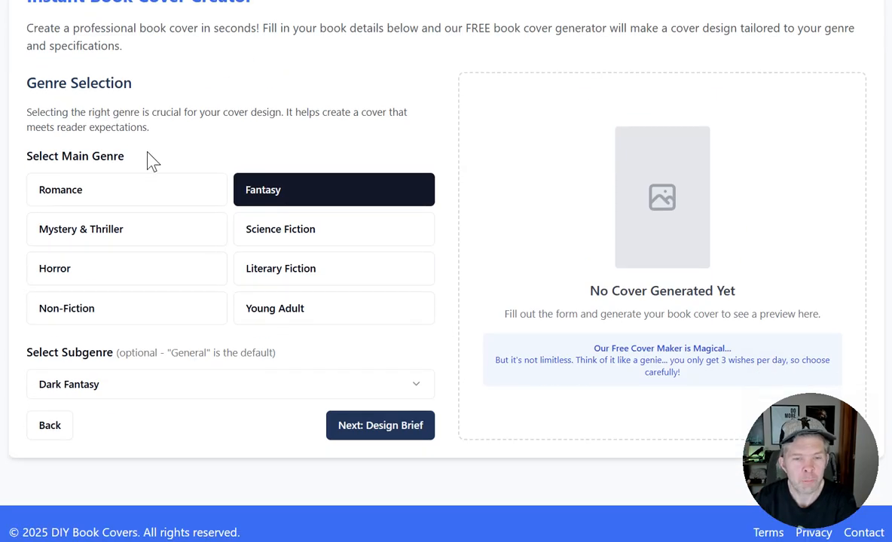
{"action": "left_click", "coordinate": [209, 390]}
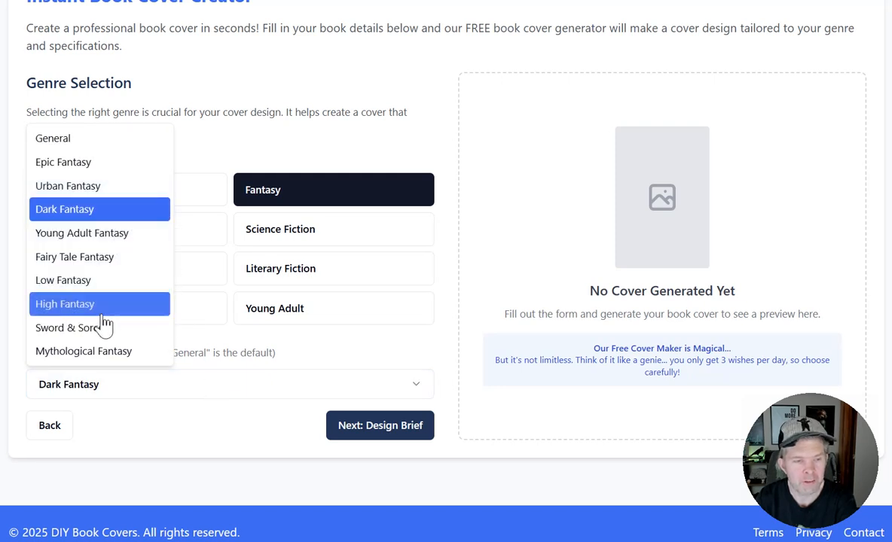
{"action": "left_click", "coordinate": [107, 260]}
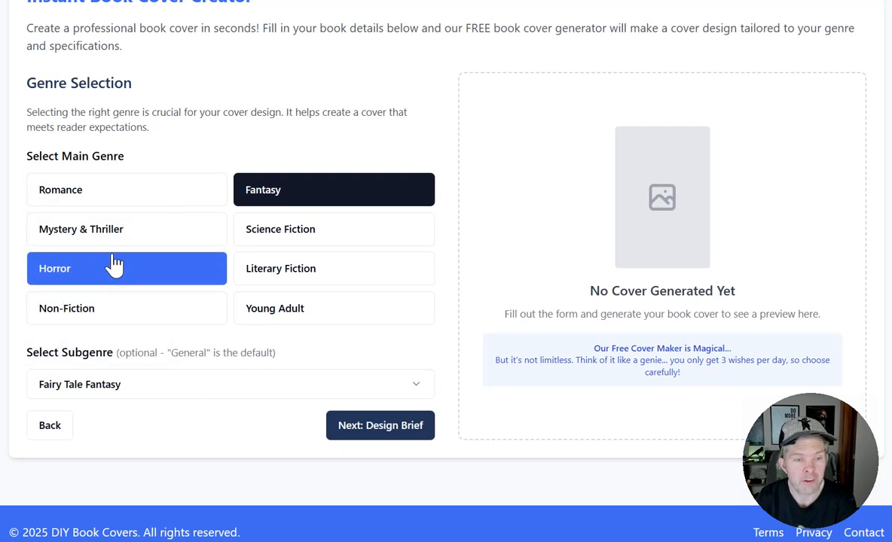
{"action": "left_click", "coordinate": [405, 431]}
Deselect the cover elements Classic fairy tale characters (reimagined), Enchanted forest setting and Ornate/decorative title typography.
{"action": "scroll", "coordinate": [380, 403], "scroll_direction": "down", "scroll_amount": 3}
{"action": "scroll", "coordinate": [391, 372], "scroll_direction": "up", "scroll_amount": 4}
{"action": "left_click_drag", "start_coordinate": [35, 218], "coordinate": [397, 265]}
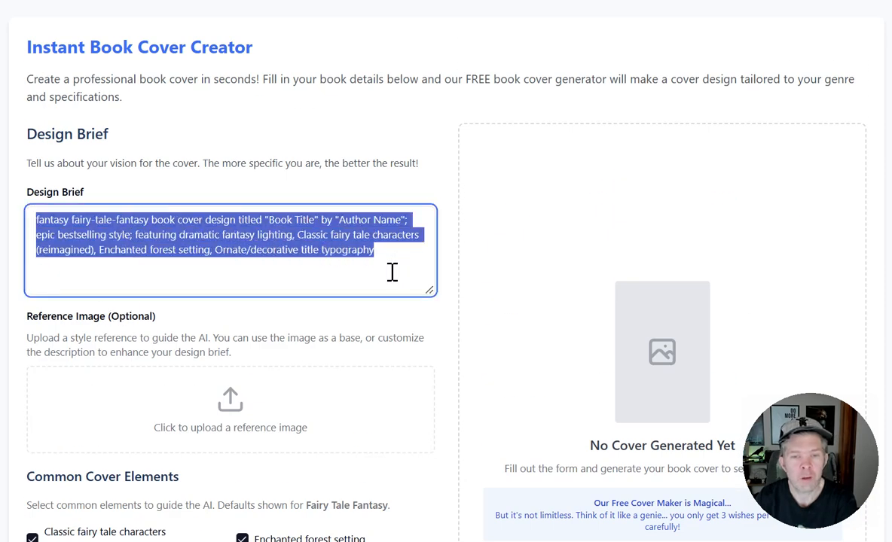
{"action": "scroll", "coordinate": [390, 180], "scroll_direction": "down", "scroll_amount": 4}
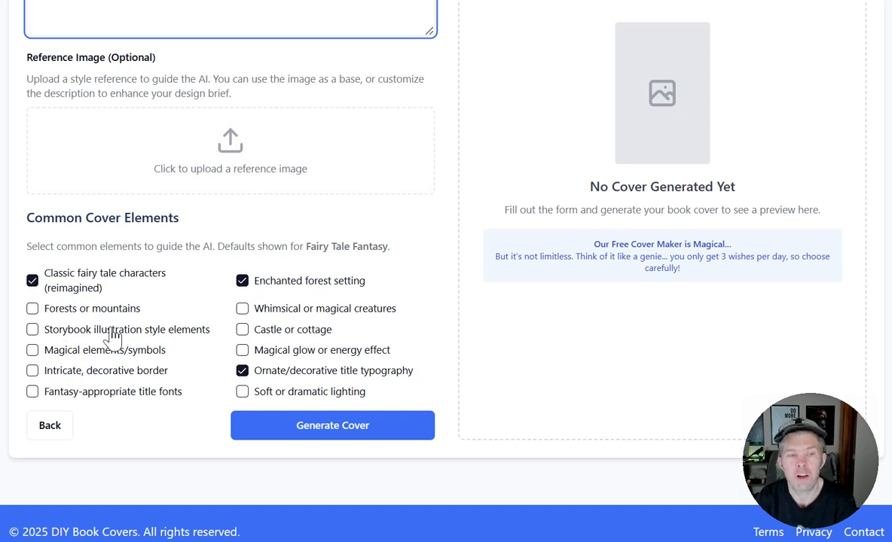
{"action": "left_click", "coordinate": [31, 282]}
{"action": "left_click", "coordinate": [240, 286]}
{"action": "left_click", "coordinate": [242, 372]}
Select the cover elements Magical glow or energy effect, Soft or dramatic lighting, Fantasy-appropriate title fonts and Intricate, decorative border.
{"action": "left_click", "coordinate": [242, 350]}
{"action": "left_click", "coordinate": [241, 394]}
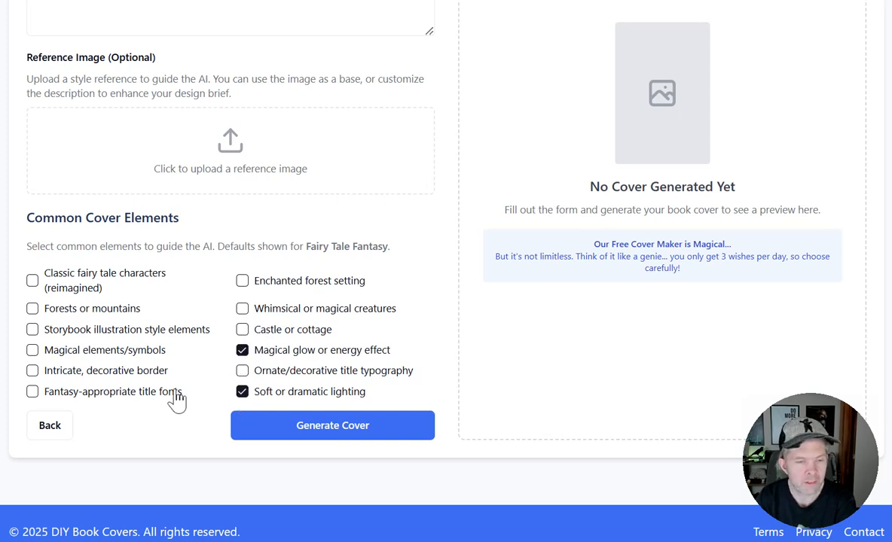
{"action": "left_click", "coordinate": [90, 393]}
{"action": "left_click", "coordinate": [92, 369]}
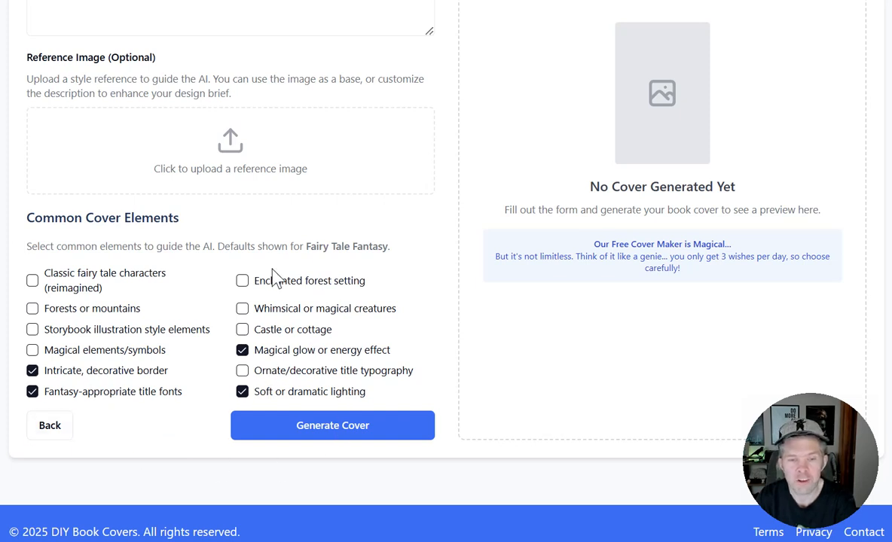
Check the title and author wording in the design brief and generate the cover.
{"action": "scroll", "coordinate": [275, 279], "scroll_direction": "up", "scroll_amount": 4}
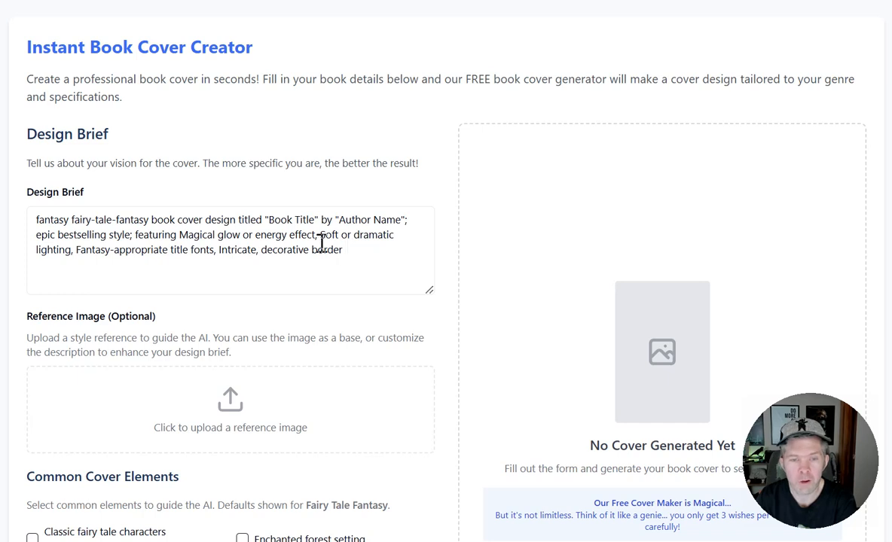
{"action": "left_click_drag", "start_coordinate": [268, 220], "coordinate": [408, 223]}
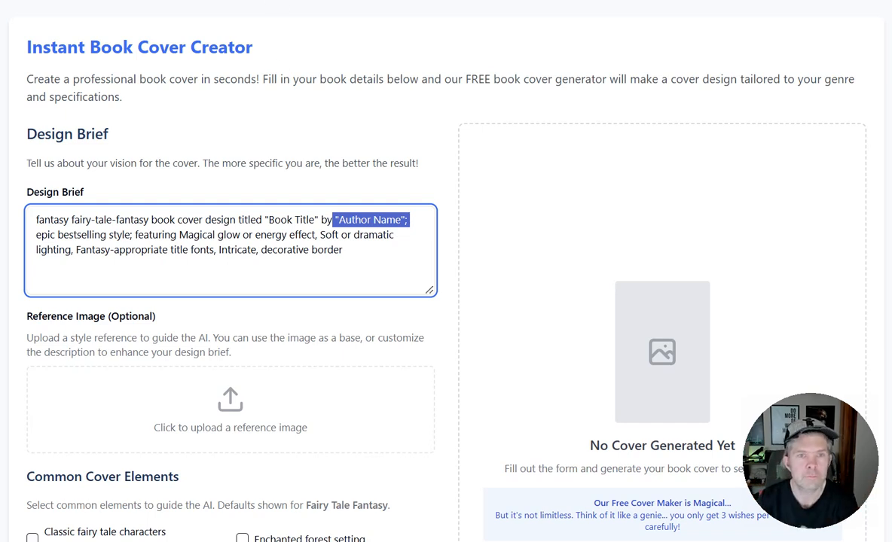
{"action": "left_click", "coordinate": [267, 2]}
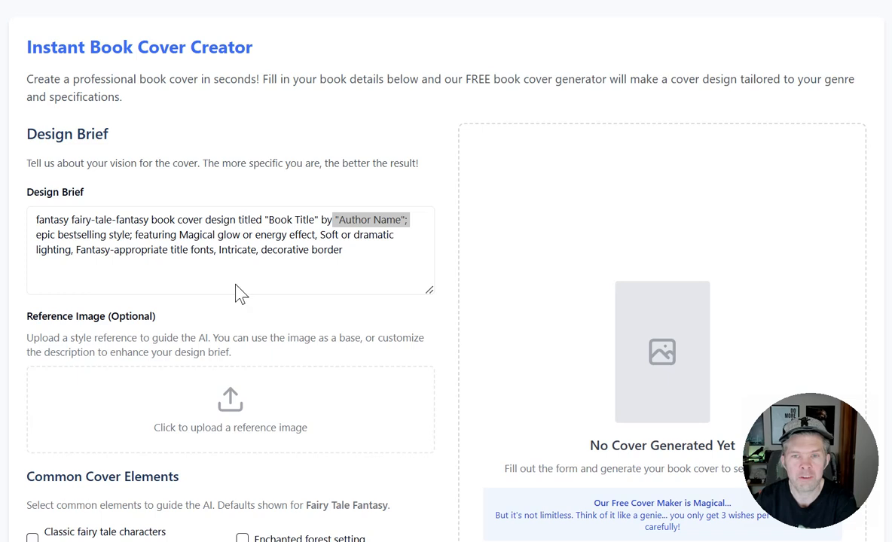
{"action": "scroll", "coordinate": [286, 132], "scroll_direction": "down", "scroll_amount": 5}
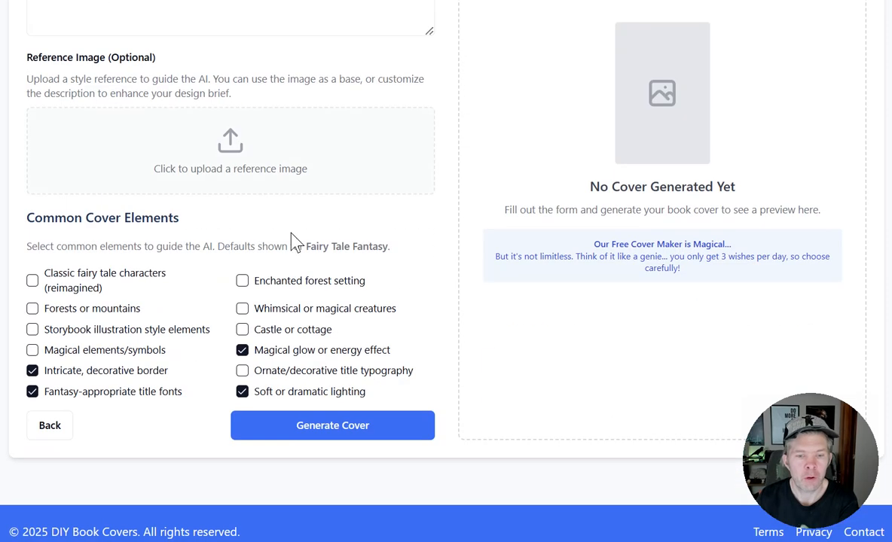
{"action": "left_click", "coordinate": [327, 432]}
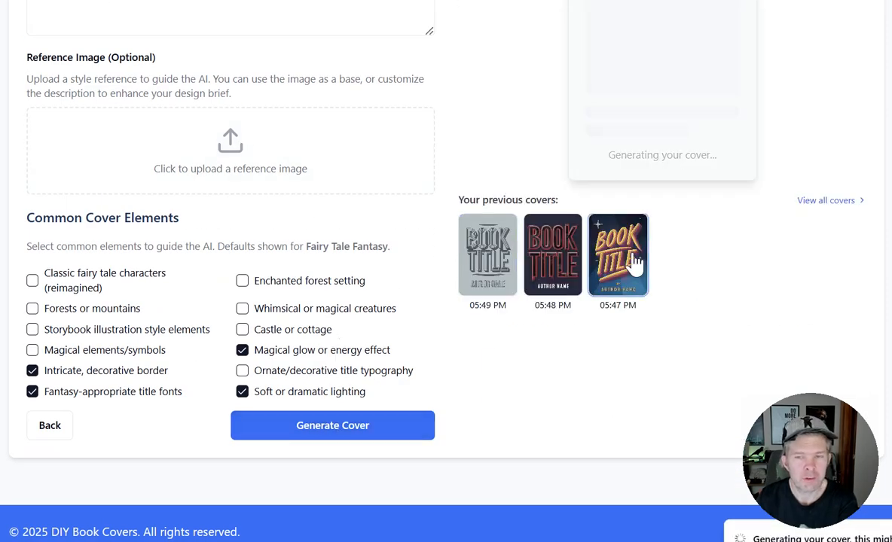
Examine the generated cover against its design brief and cover elements, along with the previous covers and follow-up options.
{"action": "scroll", "coordinate": [415, 241], "scroll_direction": "up", "scroll_amount": 5}
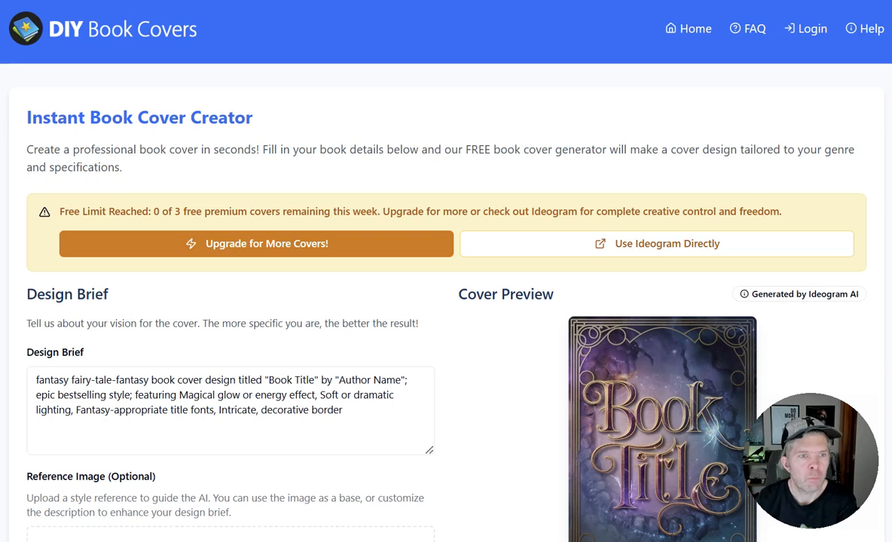
{"action": "scroll", "coordinate": [360, 193], "scroll_direction": "down", "scroll_amount": 7}
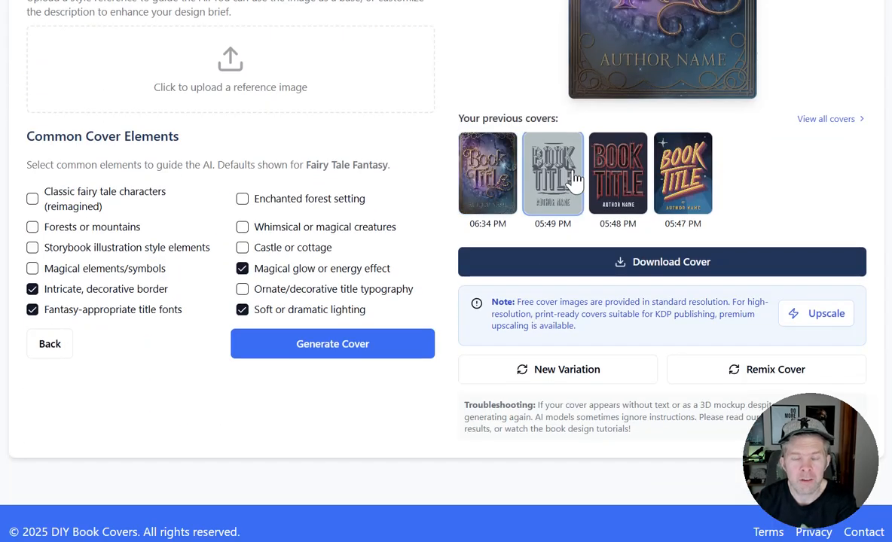
{"action": "left_click", "coordinate": [598, 183]}
{"action": "scroll", "coordinate": [595, 183], "scroll_direction": "up", "scroll_amount": 4}
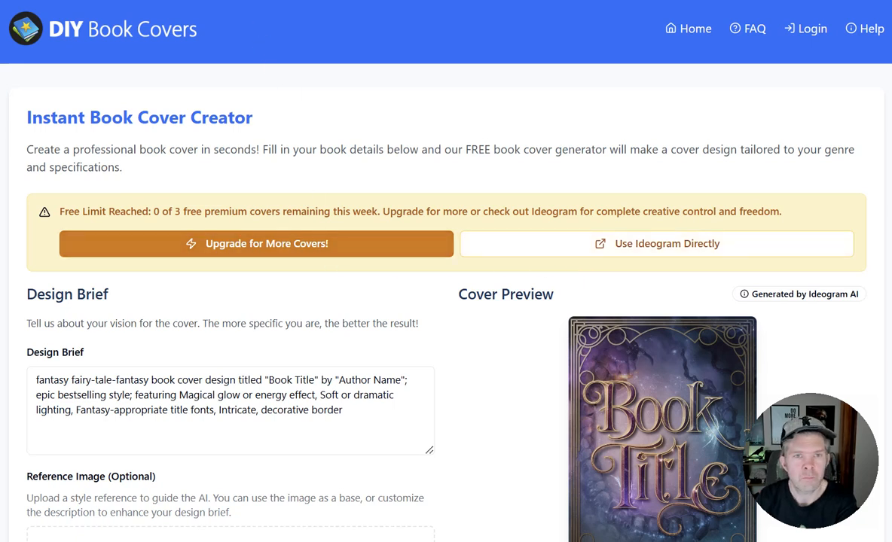
{"action": "scroll", "coordinate": [502, 135], "scroll_direction": "down", "scroll_amount": 3}
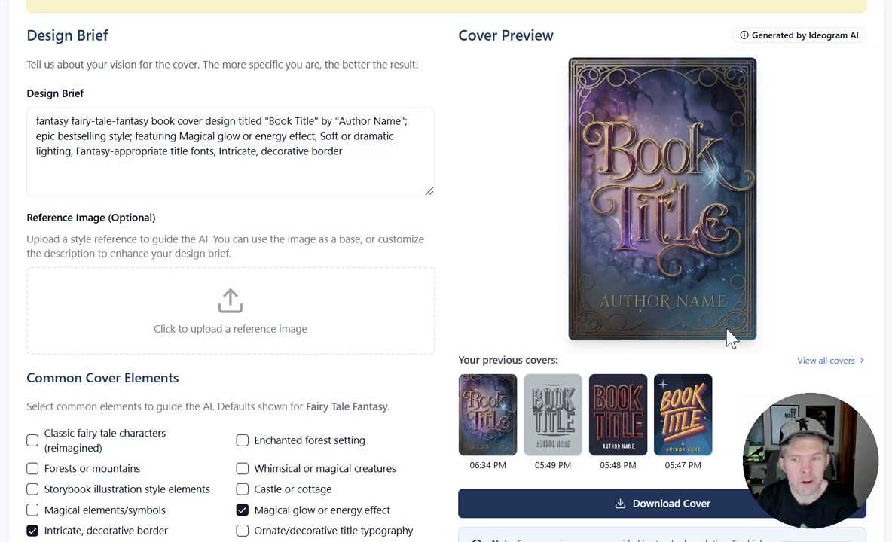
{"action": "scroll", "coordinate": [325, 351], "scroll_direction": "down", "scroll_amount": 3}
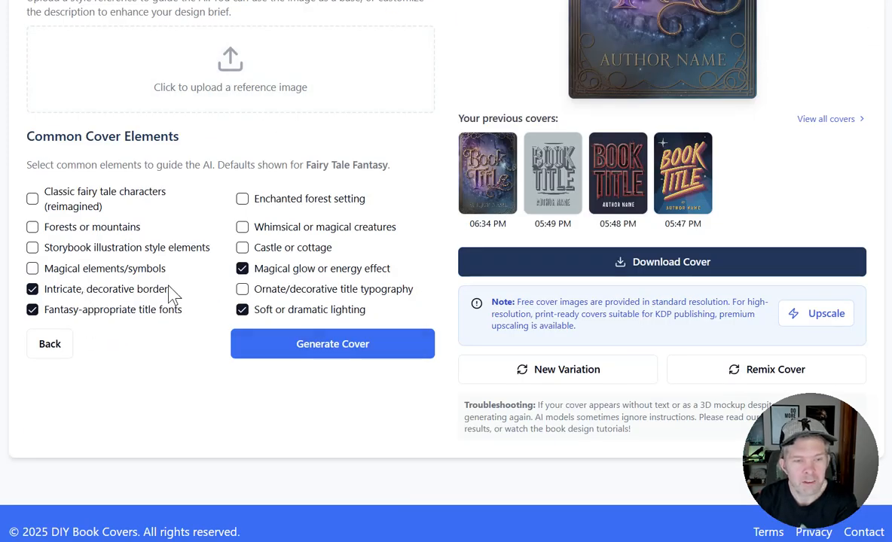
{"action": "scroll", "coordinate": [625, 255], "scroll_direction": "up", "scroll_amount": 3}
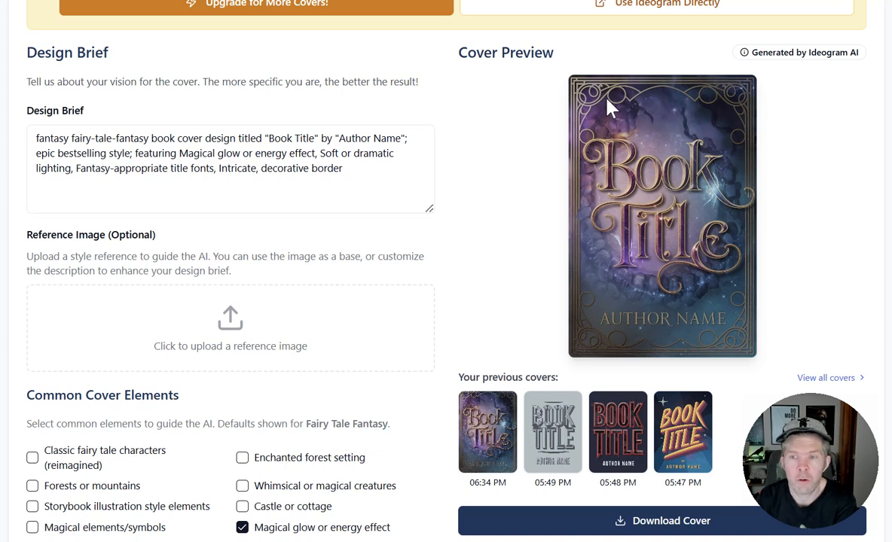
{"action": "scroll", "coordinate": [501, 71], "scroll_direction": "up", "scroll_amount": 3}
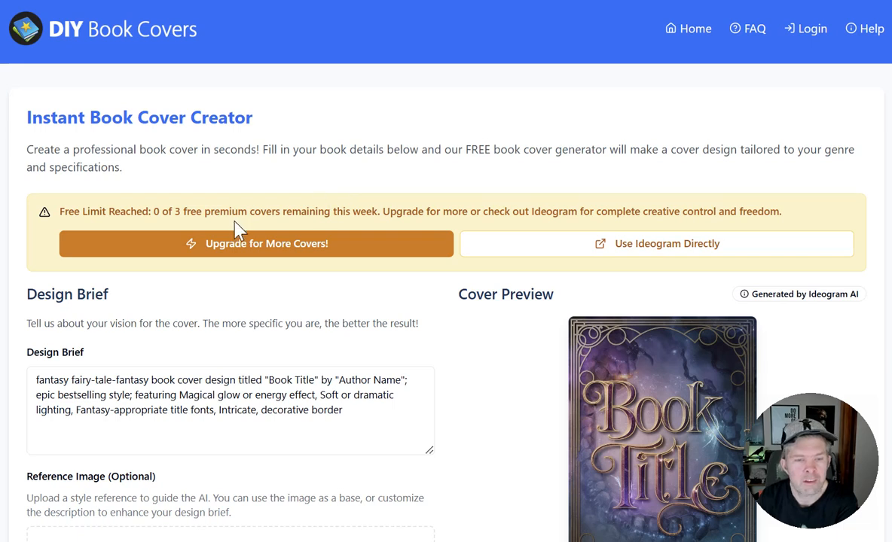
{"action": "scroll", "coordinate": [230, 218], "scroll_direction": "down", "scroll_amount": 3}
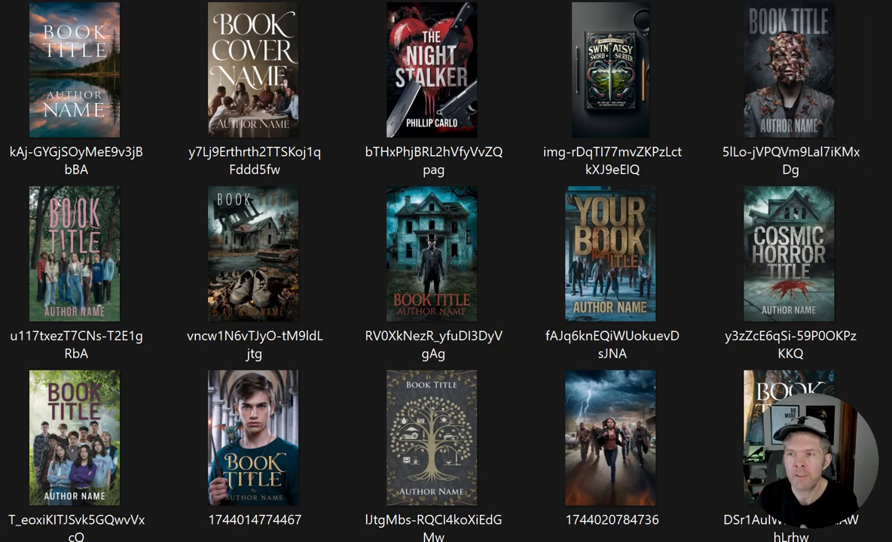
Browse the folder of sample book covers to compare designs across different genres.
{"action": "scroll", "coordinate": [406, 271], "scroll_direction": "down", "scroll_amount": 5}
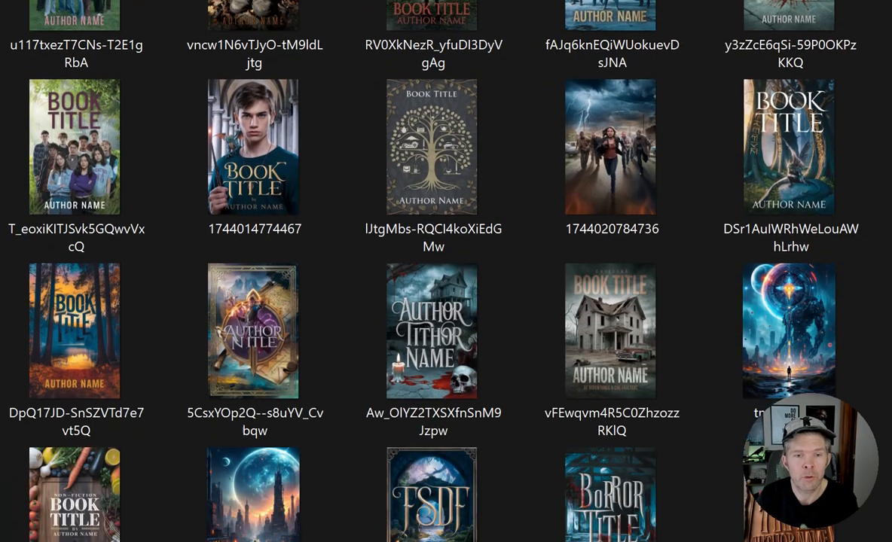
{"action": "scroll", "coordinate": [407, 271], "scroll_direction": "down", "scroll_amount": 4}
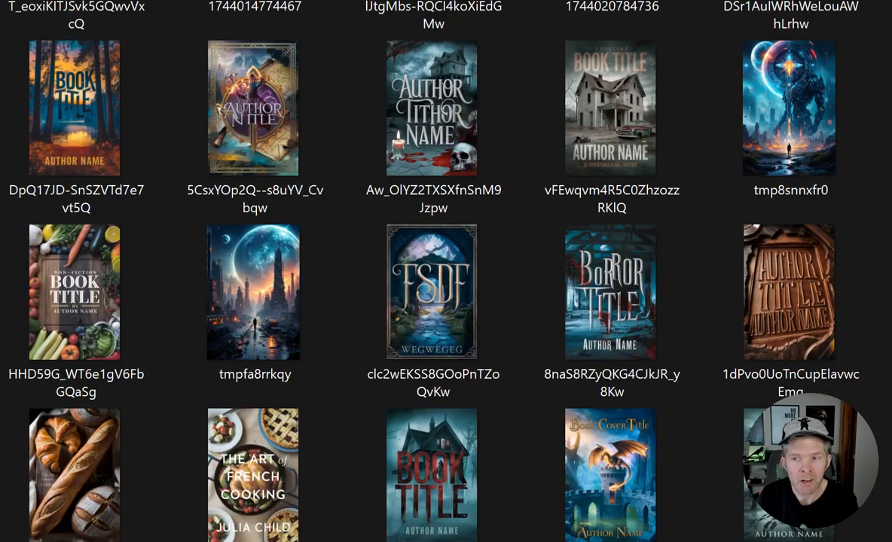
{"action": "scroll", "coordinate": [406, 272], "scroll_direction": "down", "scroll_amount": 1}
{"action": "scroll", "coordinate": [407, 272], "scroll_direction": "down", "scroll_amount": 4}
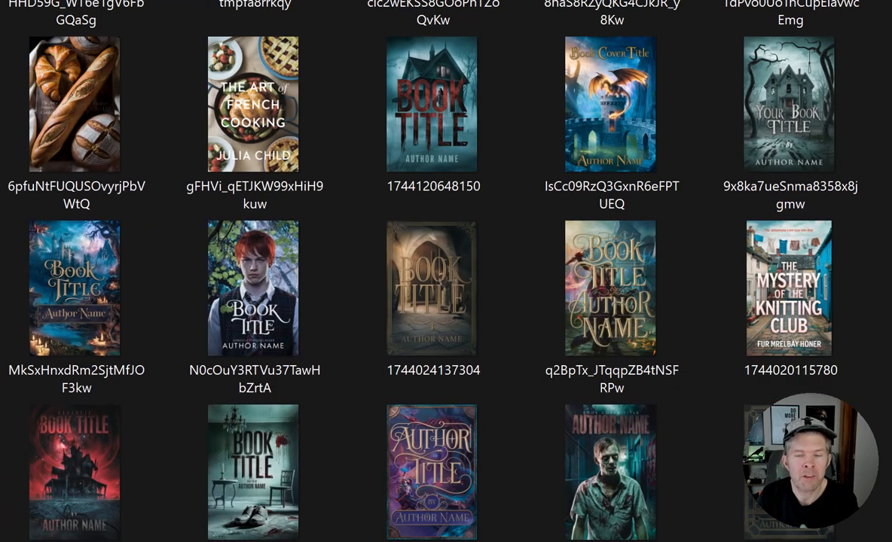
{"action": "scroll", "coordinate": [407, 271], "scroll_direction": "down", "scroll_amount": 3}
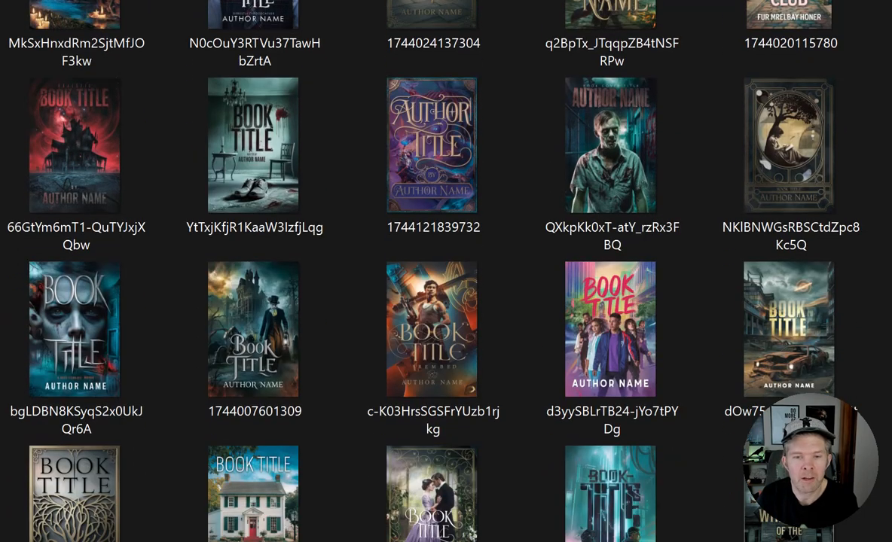
{"action": "scroll", "coordinate": [407, 272], "scroll_direction": "down", "scroll_amount": 1}
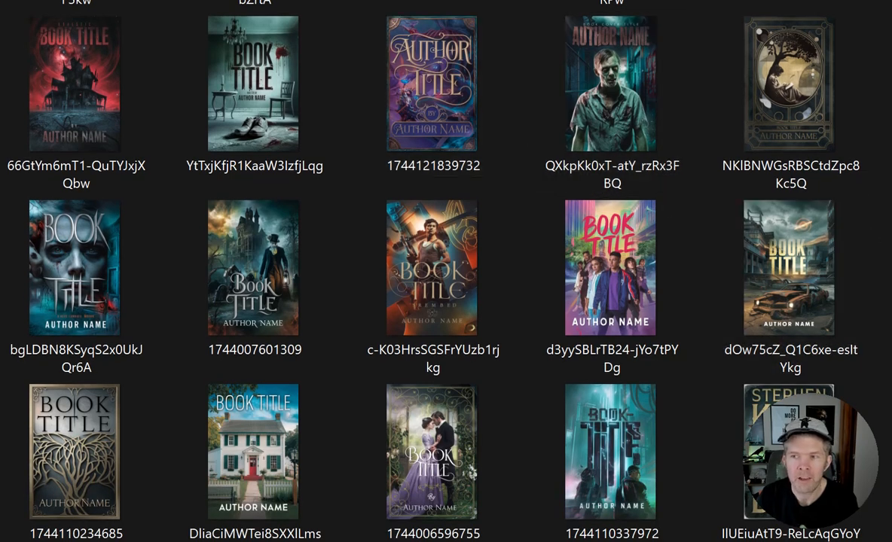
{"action": "scroll", "coordinate": [407, 271], "scroll_direction": "down", "scroll_amount": 3}
{"action": "scroll", "coordinate": [407, 271], "scroll_direction": "down", "scroll_amount": 1}
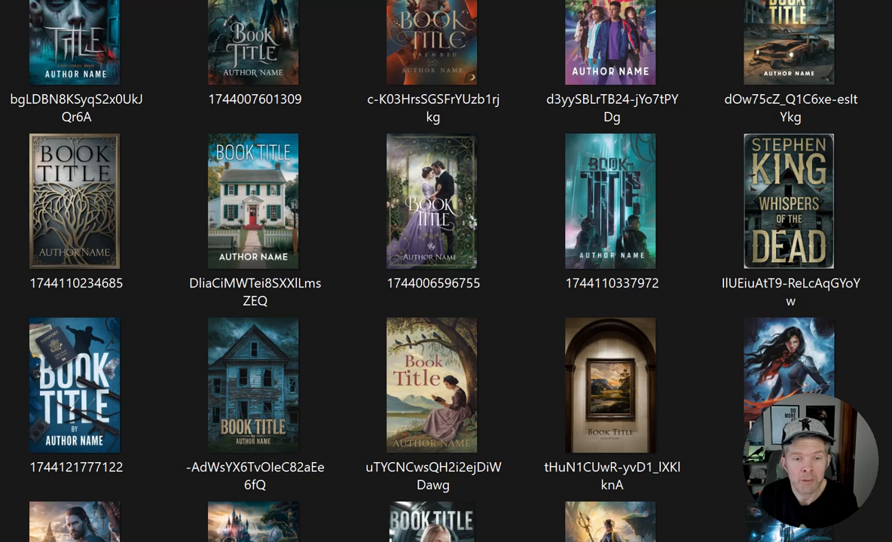
{"action": "scroll", "coordinate": [407, 271], "scroll_direction": "down", "scroll_amount": 2}
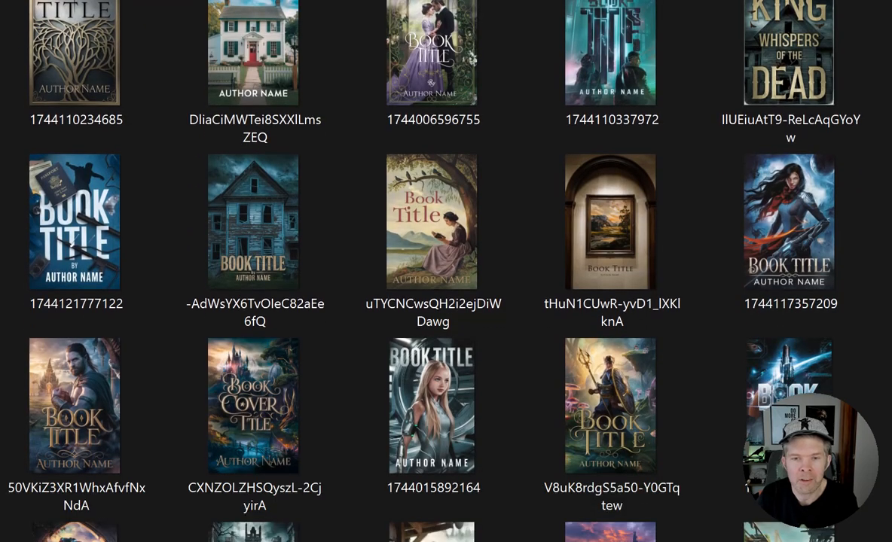
{"action": "scroll", "coordinate": [407, 272], "scroll_direction": "down", "scroll_amount": 4}
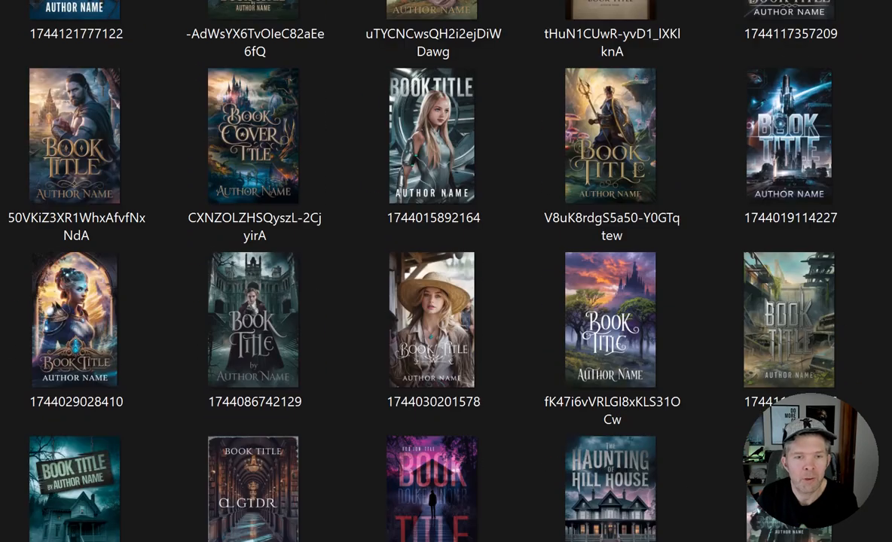
{"action": "scroll", "coordinate": [407, 271], "scroll_direction": "down", "scroll_amount": 5}
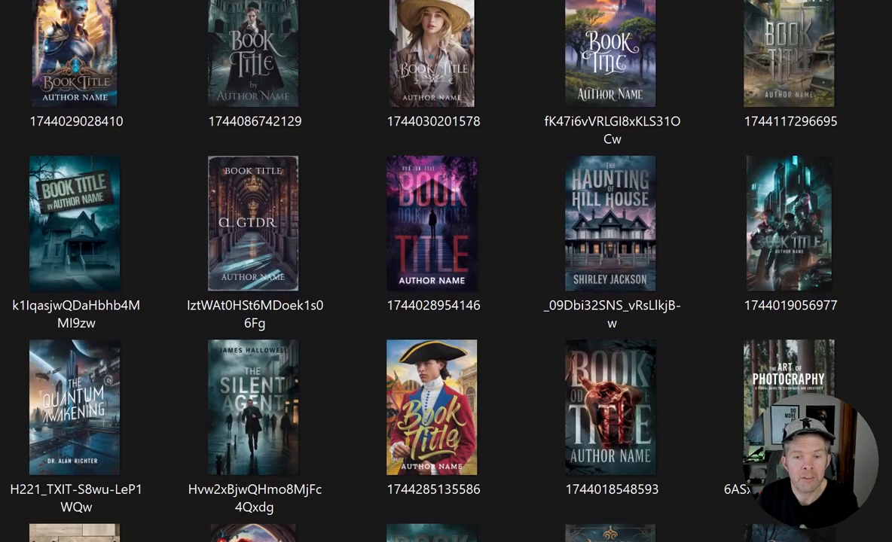
{"action": "scroll", "coordinate": [676, 103], "scroll_direction": "down", "scroll_amount": 1}
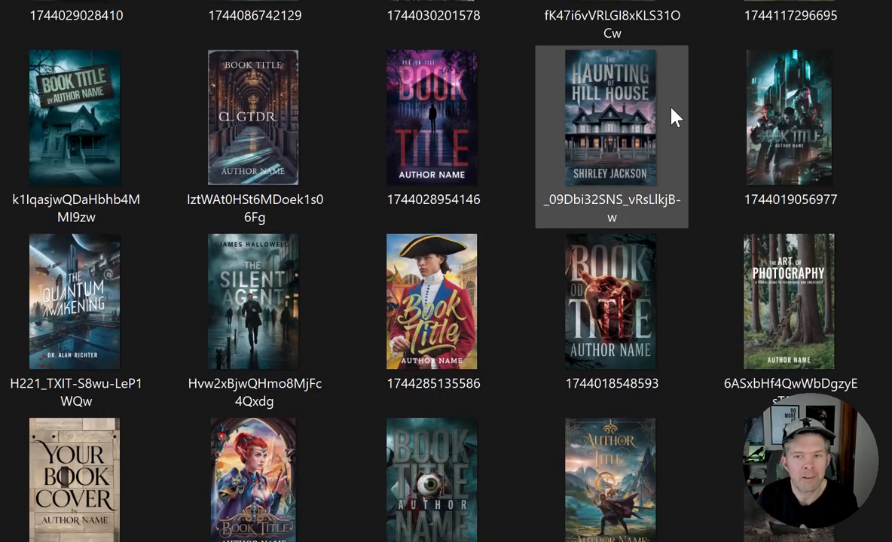
{"action": "mouse_move", "coordinate": [671, 109]}
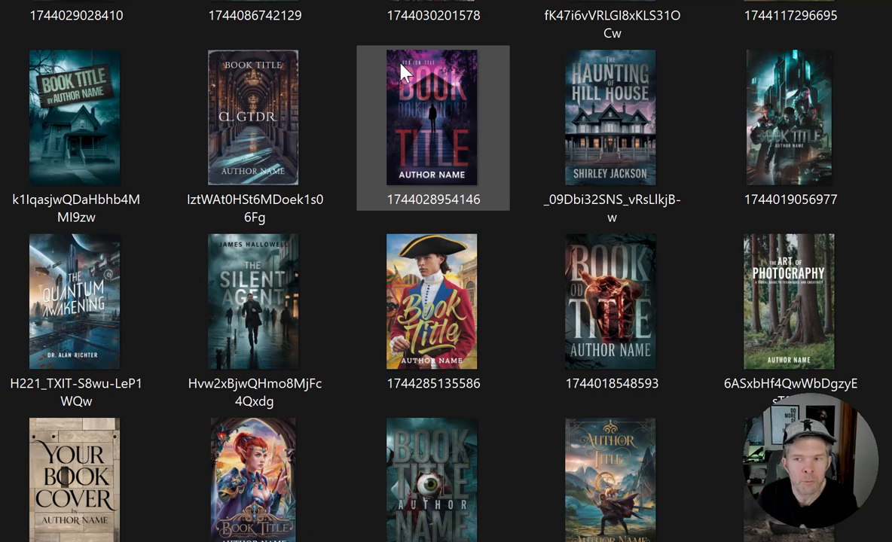
Browse further down the sample cover folder and open the cover with a woman in red before a shadowy figure.
{"action": "mouse_move", "coordinate": [393, 66]}
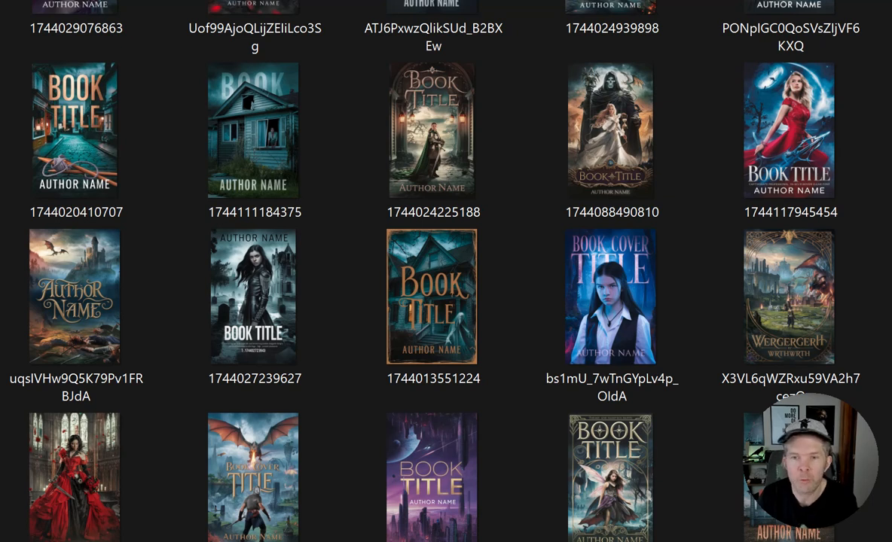
{"action": "scroll", "coordinate": [446, 271], "scroll_direction": "down", "scroll_amount": 1}
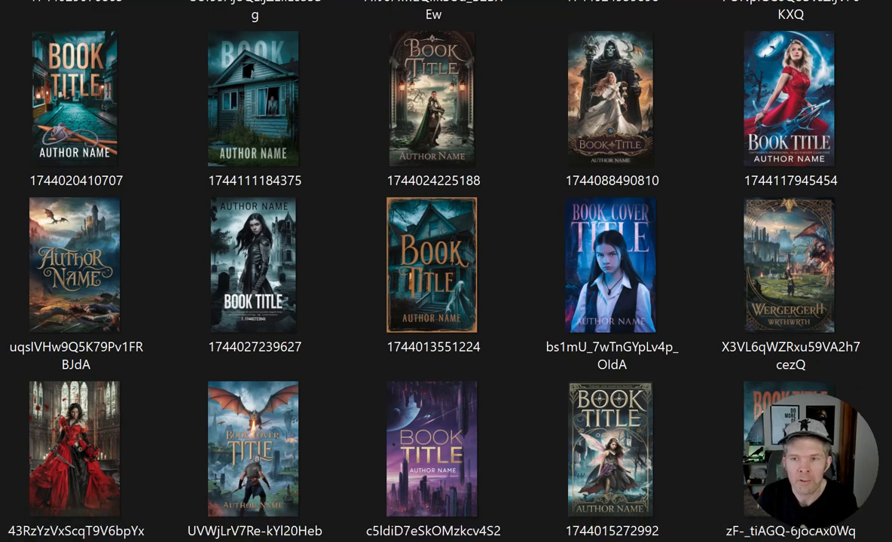
{"action": "scroll", "coordinate": [446, 272], "scroll_direction": "down", "scroll_amount": 10}
{"action": "scroll", "coordinate": [347, 34], "scroll_direction": "down", "scroll_amount": 1}
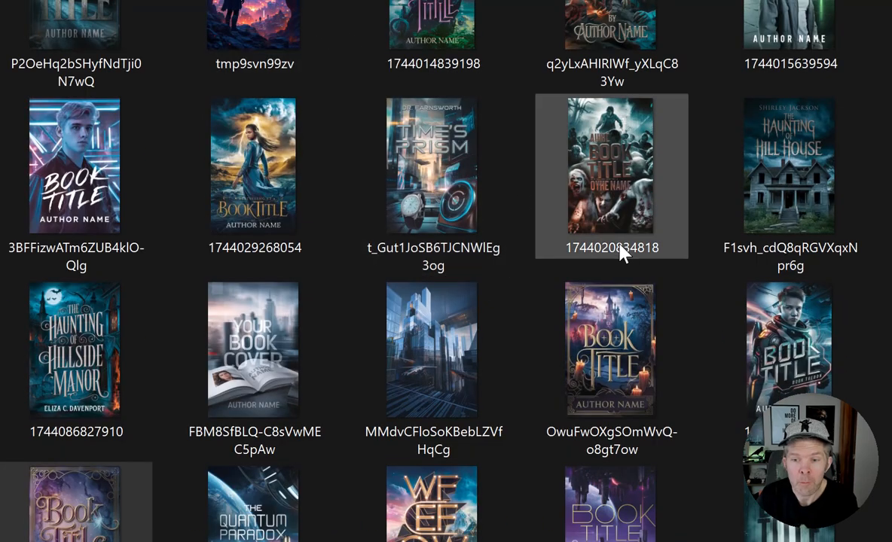
{"action": "scroll", "coordinate": [622, 254], "scroll_direction": "down", "scroll_amount": 10}
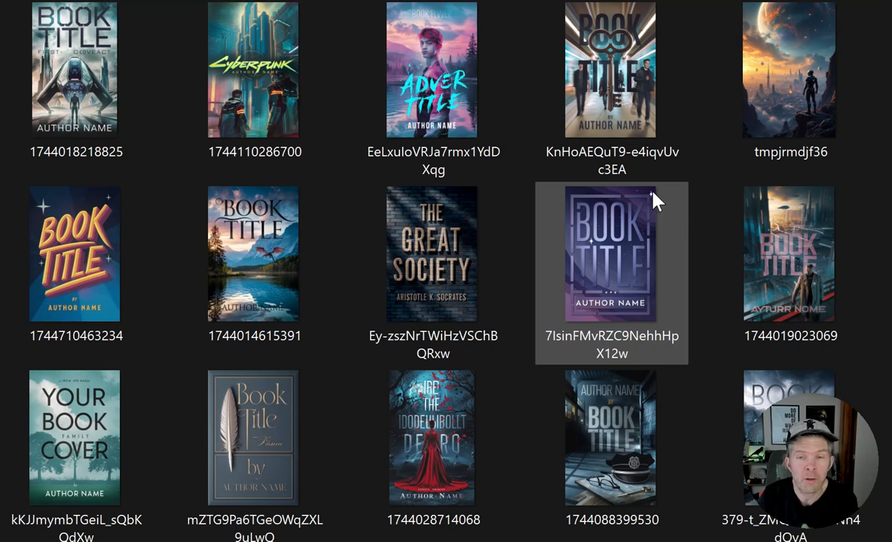
{"action": "scroll", "coordinate": [697, 166], "scroll_direction": "down", "scroll_amount": 5}
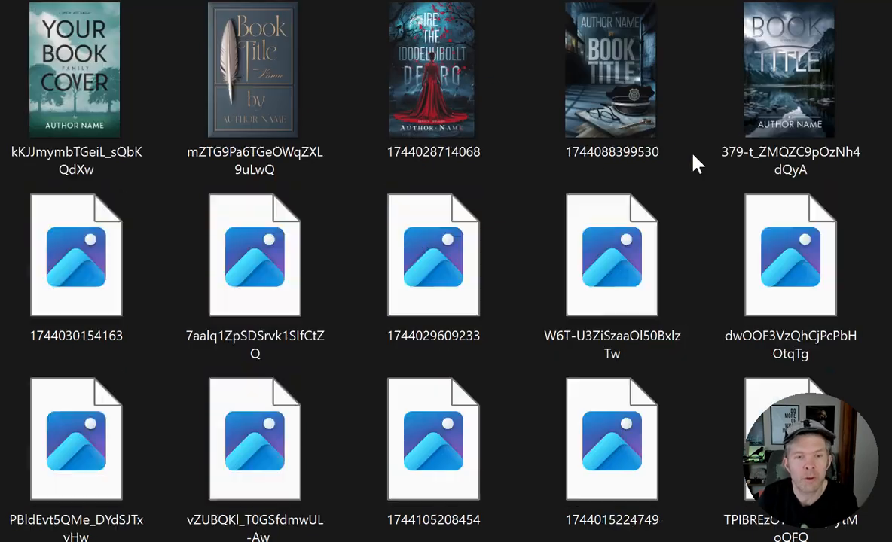
{"action": "scroll", "coordinate": [689, 159], "scroll_direction": "down", "scroll_amount": 5}
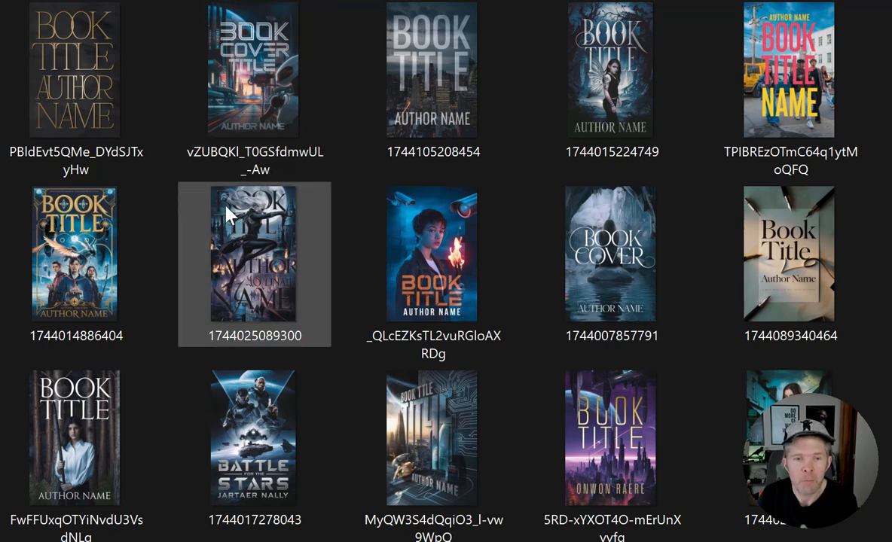
{"action": "scroll", "coordinate": [358, 315], "scroll_direction": "down", "scroll_amount": 5}
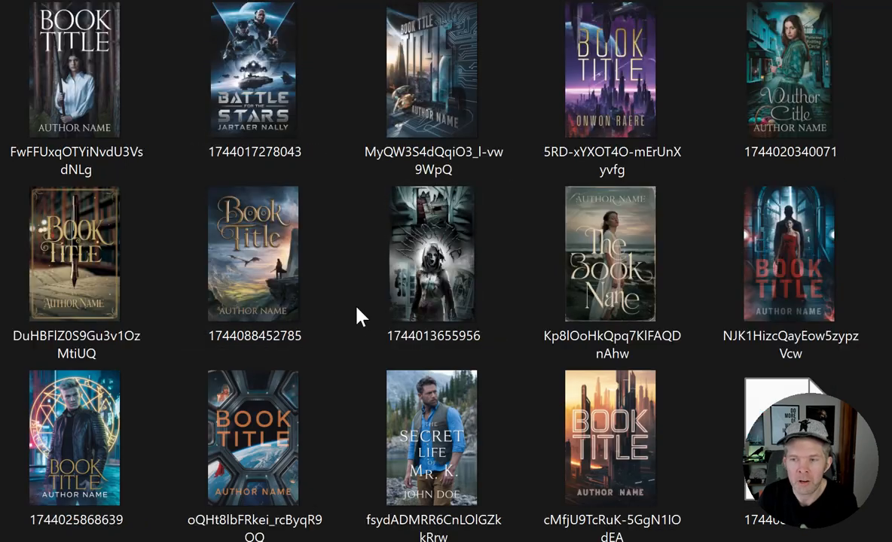
{"action": "double_click", "coordinate": [788, 274]}
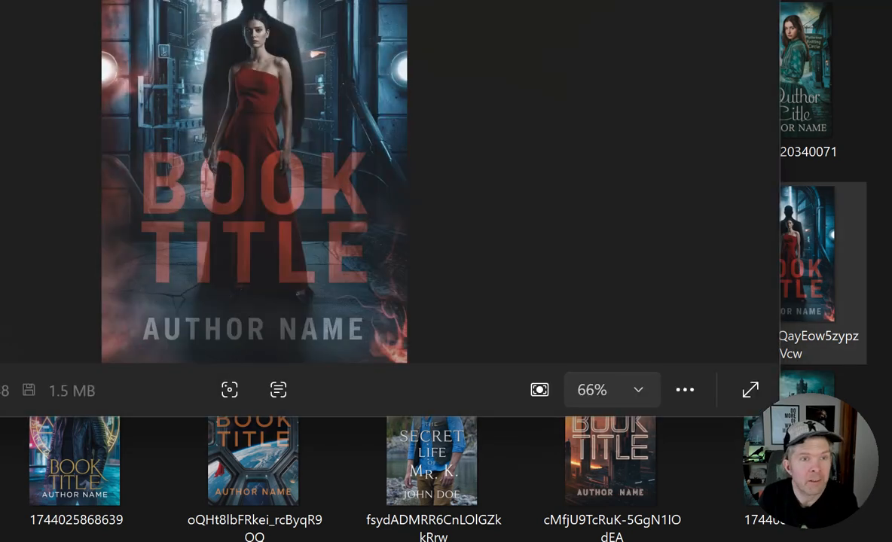
{"action": "left_click_drag", "start_coordinate": [391, 1], "coordinate": [373, 107]}
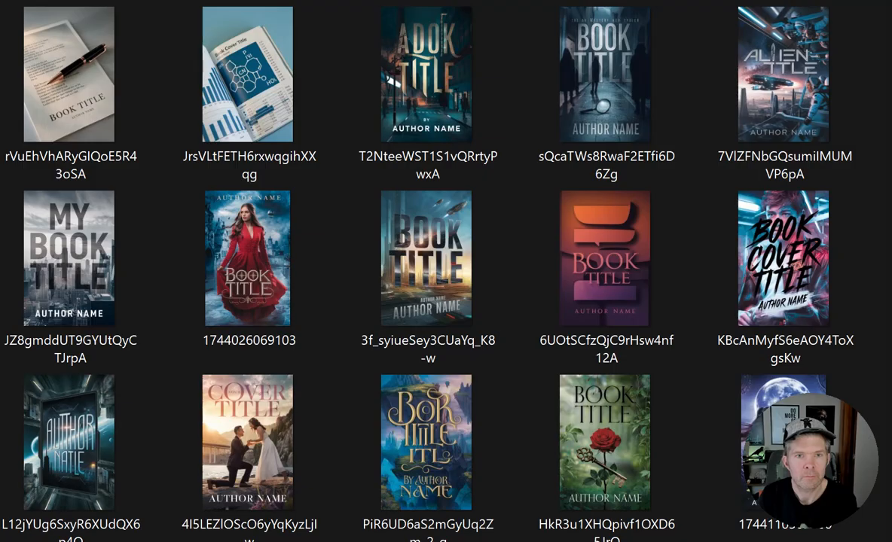
Look through the remaining sample covers in the folder, comparing their title lettering and imagery.
{"action": "scroll", "coordinate": [323, 125], "scroll_direction": "down", "scroll_amount": 5}
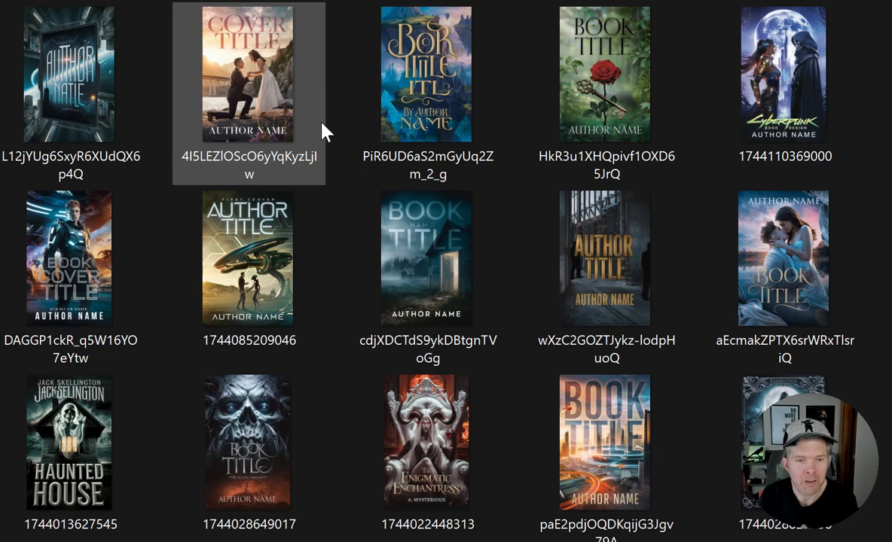
{"action": "scroll", "coordinate": [323, 125], "scroll_direction": "down", "scroll_amount": 5}
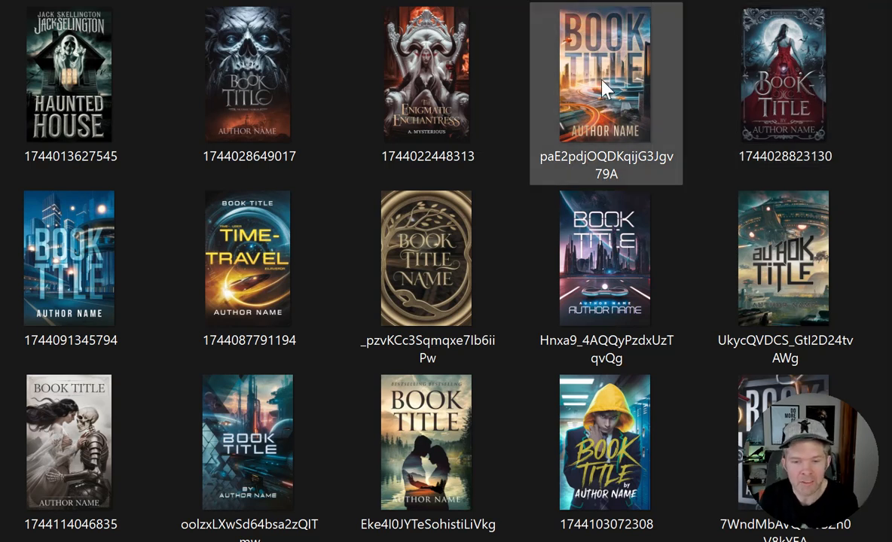
{"action": "scroll", "coordinate": [392, 185], "scroll_direction": "down", "scroll_amount": 5}
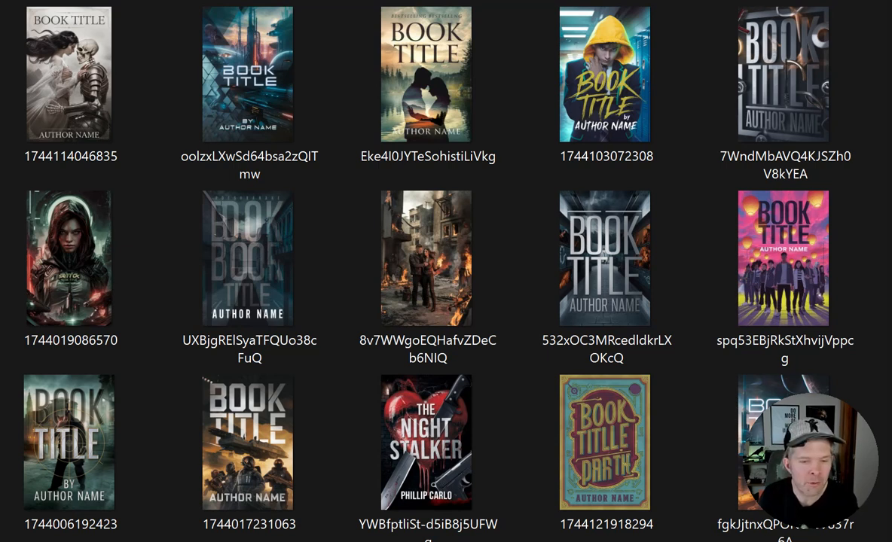
{"action": "scroll", "coordinate": [446, 271], "scroll_direction": "down", "scroll_amount": 5}
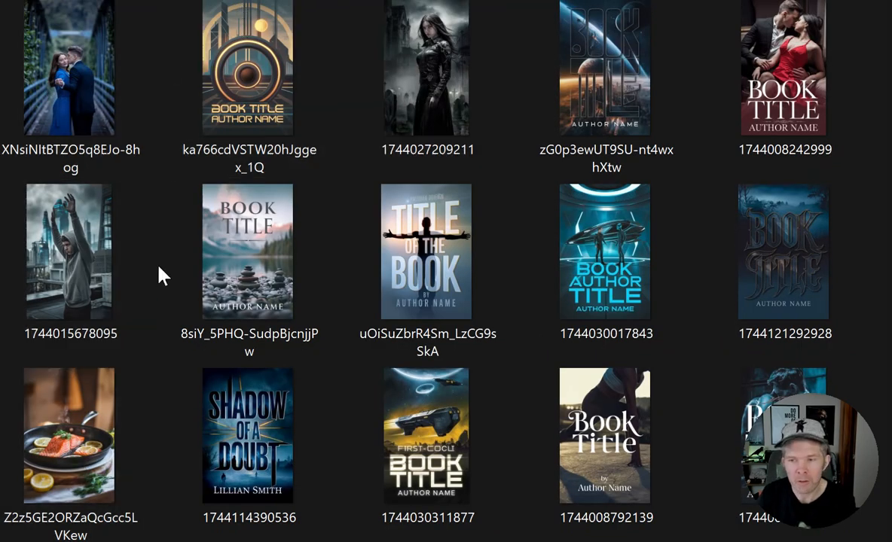
{"action": "scroll", "coordinate": [159, 266], "scroll_direction": "up", "scroll_amount": 5}
{"action": "scroll", "coordinate": [165, 256], "scroll_direction": "up", "scroll_amount": 5}
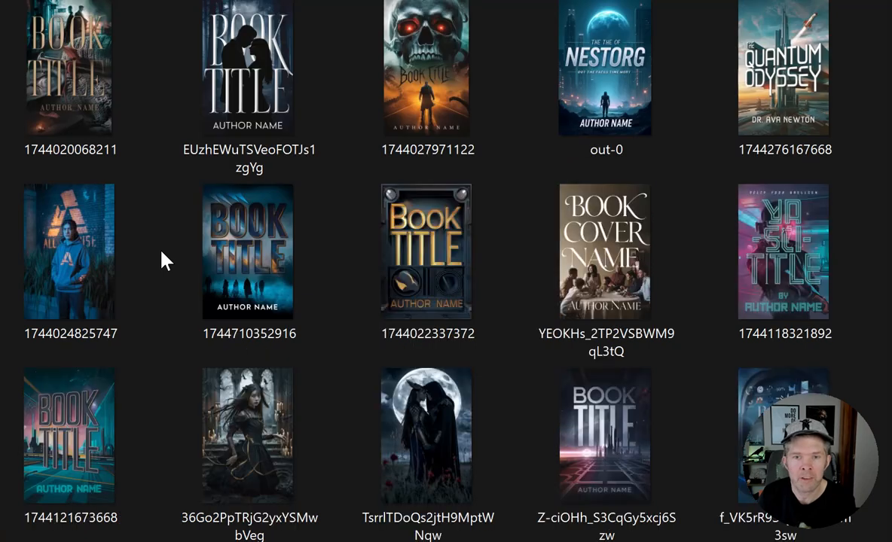
{"action": "scroll", "coordinate": [164, 256], "scroll_direction": "up", "scroll_amount": 5}
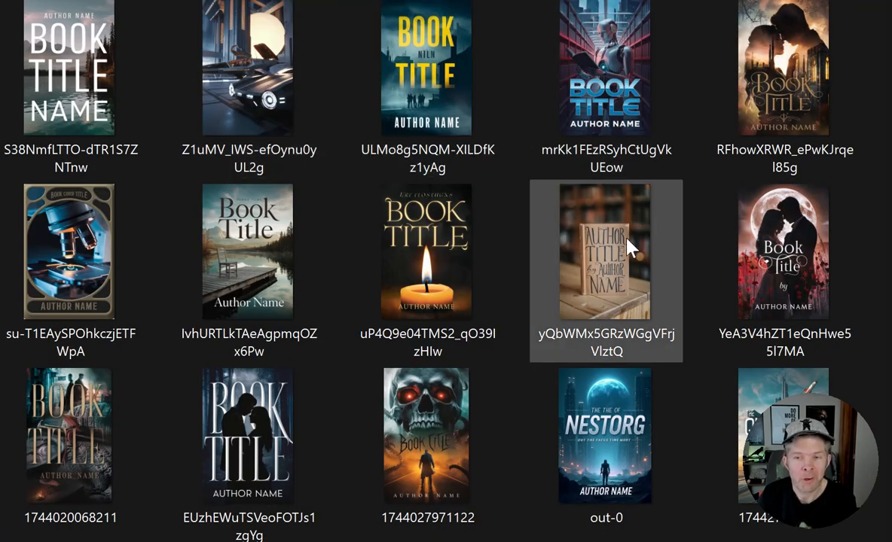
{"action": "scroll", "coordinate": [322, 217], "scroll_direction": "up", "scroll_amount": 15}
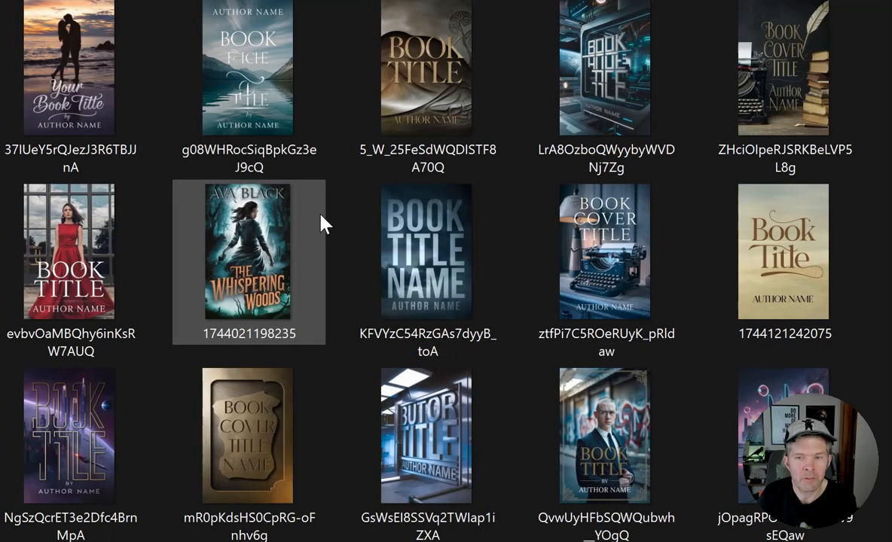
{"action": "scroll", "coordinate": [320, 216], "scroll_direction": "up", "scroll_amount": 5}
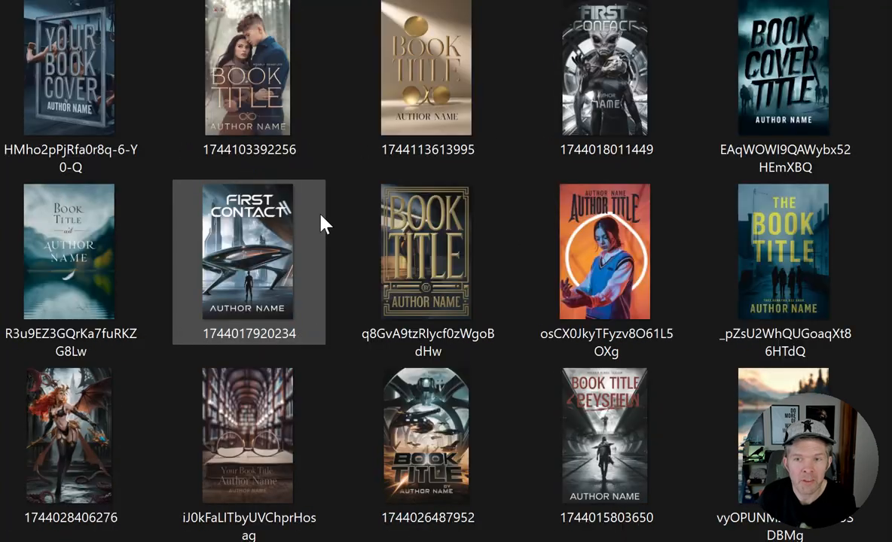
{"action": "scroll", "coordinate": [321, 216], "scroll_direction": "up", "scroll_amount": 5}
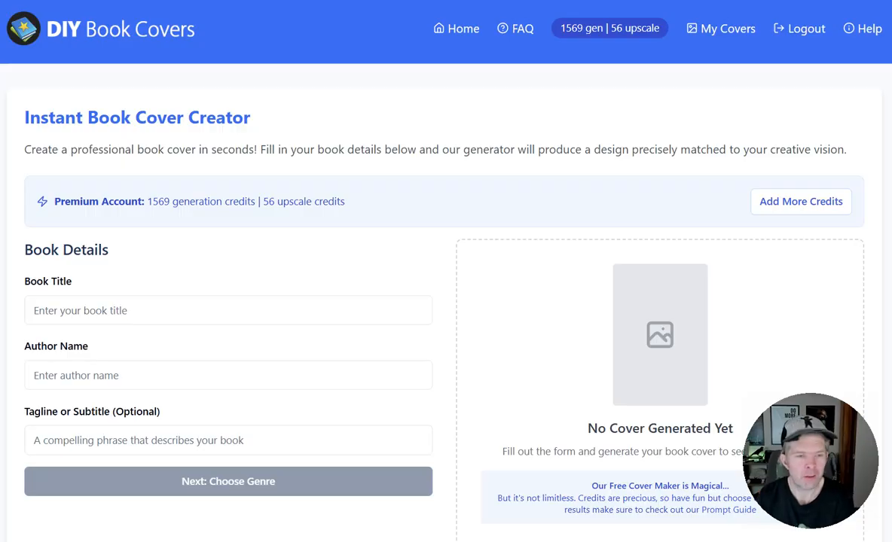
Start a new cover titled "Book Title" by "Author Name" in the Non-Fiction genre with the Philosophy subgenre.
{"action": "scroll", "coordinate": [232, 268], "scroll_direction": "down", "scroll_amount": 3}
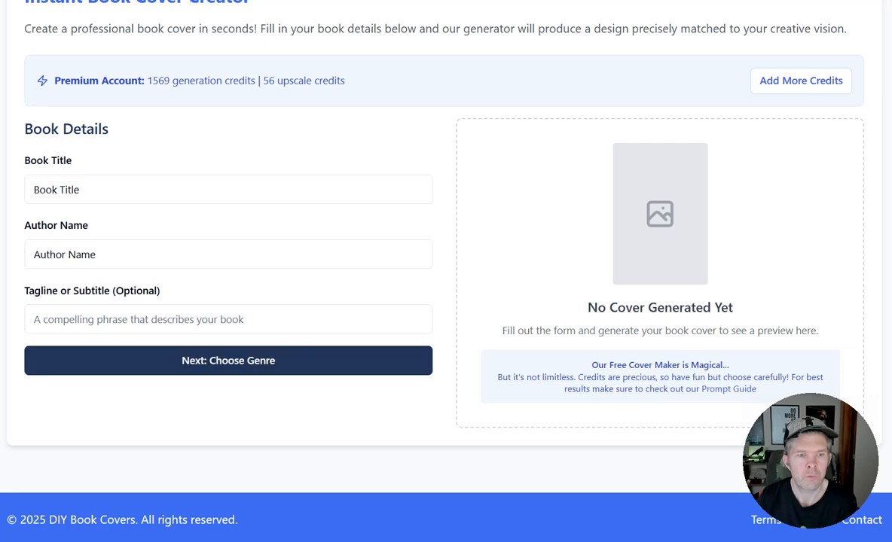
{"action": "left_click", "coordinate": [175, 367]}
{"action": "left_click", "coordinate": [174, 365]}
{"action": "left_click", "coordinate": [151, 314]}
{"action": "left_click", "coordinate": [141, 348]}
{"action": "scroll", "coordinate": [142, 359], "scroll_direction": "down", "scroll_amount": 2}
{"action": "left_click", "coordinate": [150, 369]}
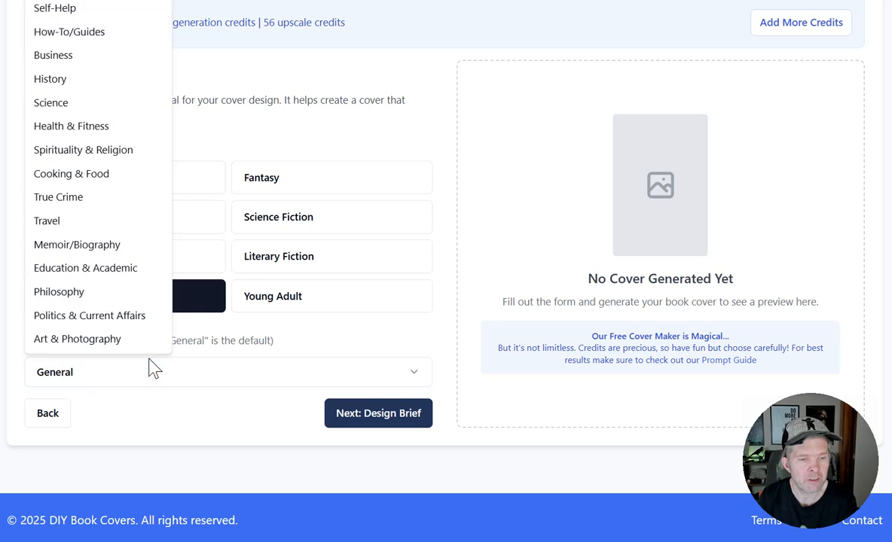
{"action": "left_click", "coordinate": [124, 293]}
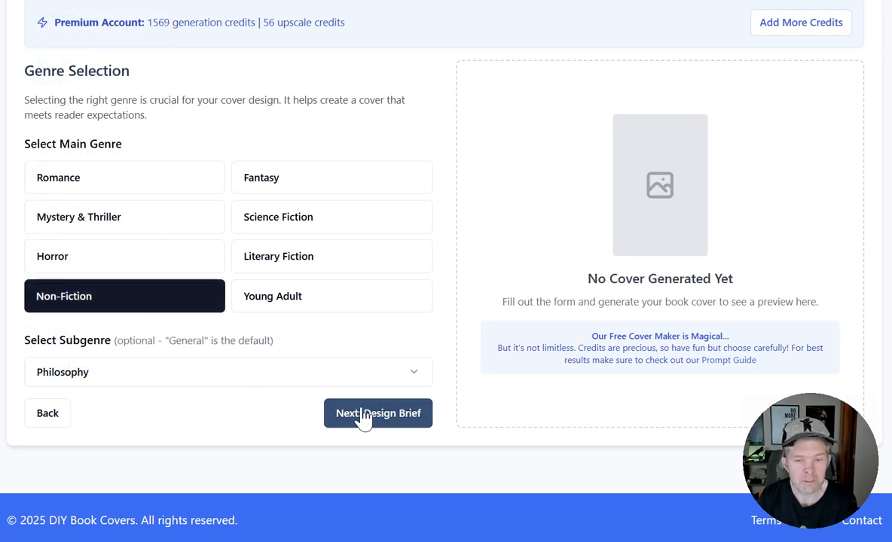
{"action": "left_click", "coordinate": [363, 416]}
Add Elegant typography and Relevant symbolic imagery to the default cover elements, leaving Brain or head silhouette unselected.
{"action": "scroll", "coordinate": [363, 419], "scroll_direction": "down", "scroll_amount": 3}
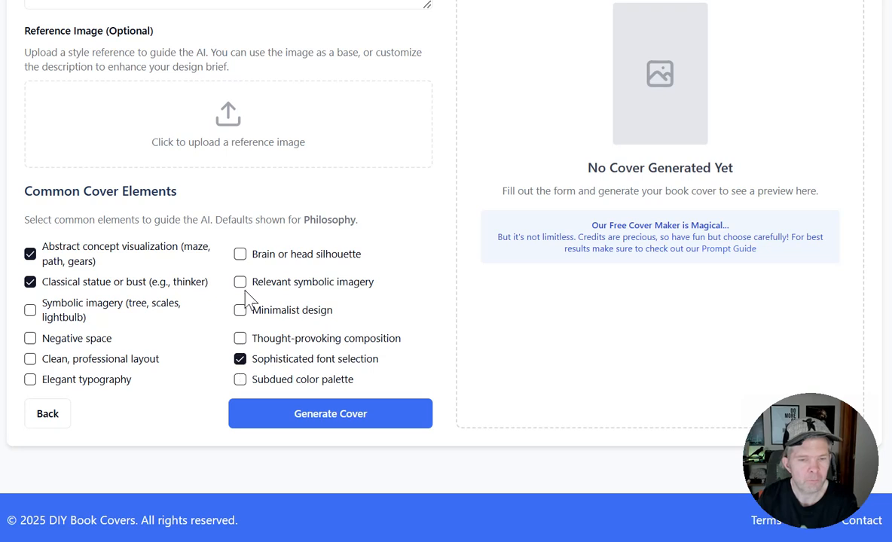
{"action": "left_click", "coordinate": [239, 255]}
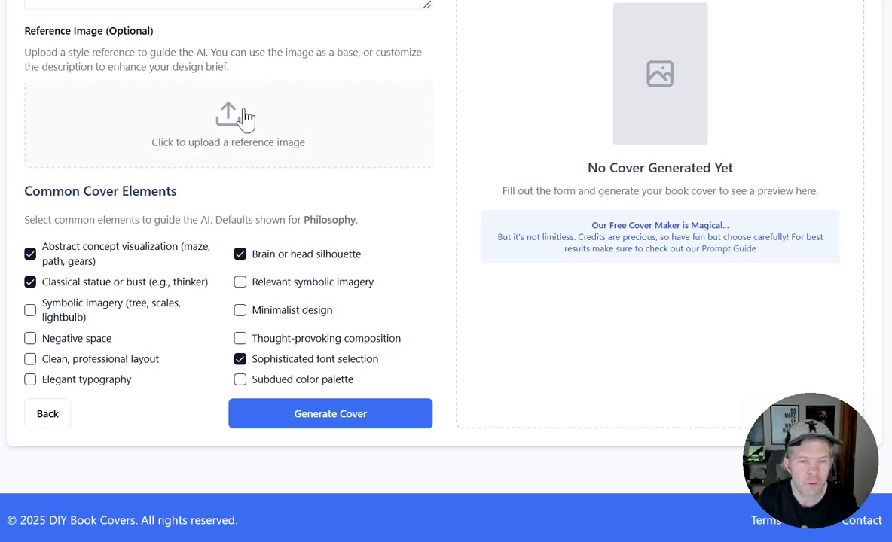
{"action": "left_click", "coordinate": [30, 380]}
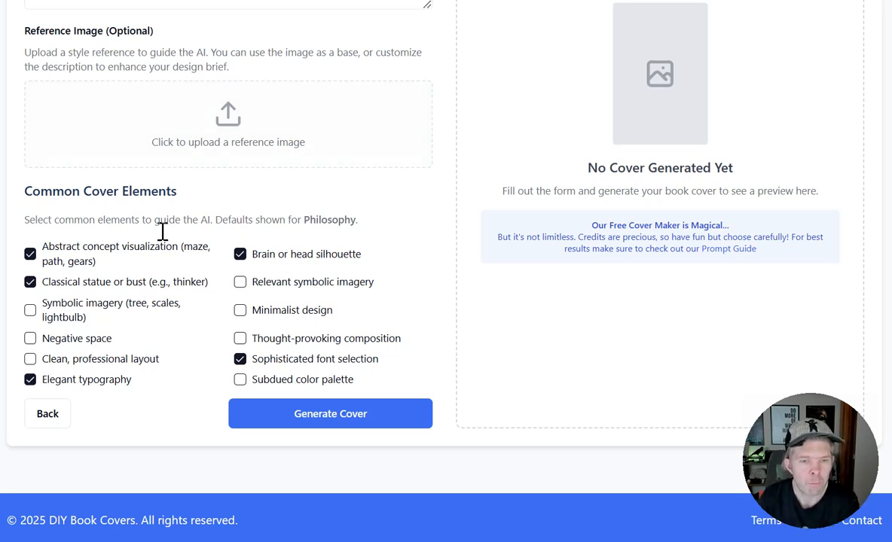
{"action": "left_click", "coordinate": [239, 254]}
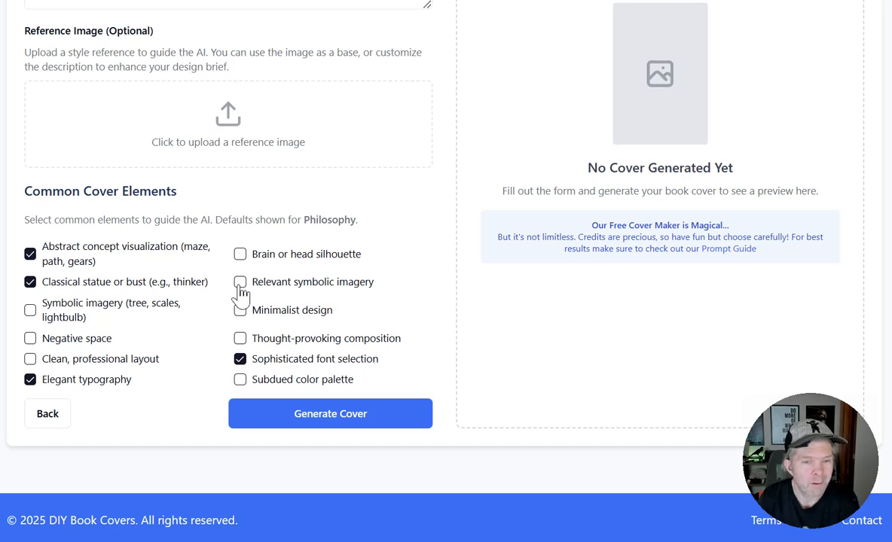
{"action": "left_click", "coordinate": [239, 282]}
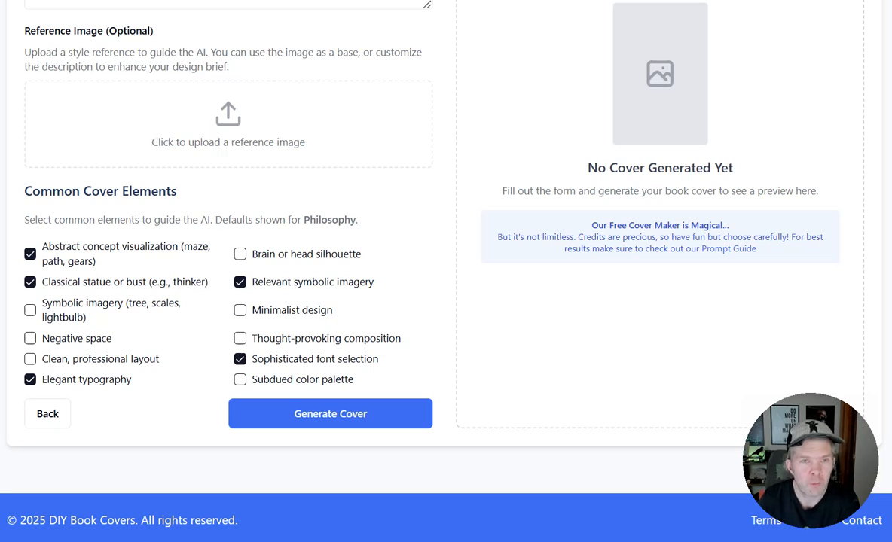
Check the wording of the philosophy design brief and generate the cover.
{"action": "scroll", "coordinate": [222, 152], "scroll_direction": "up", "scroll_amount": 2}
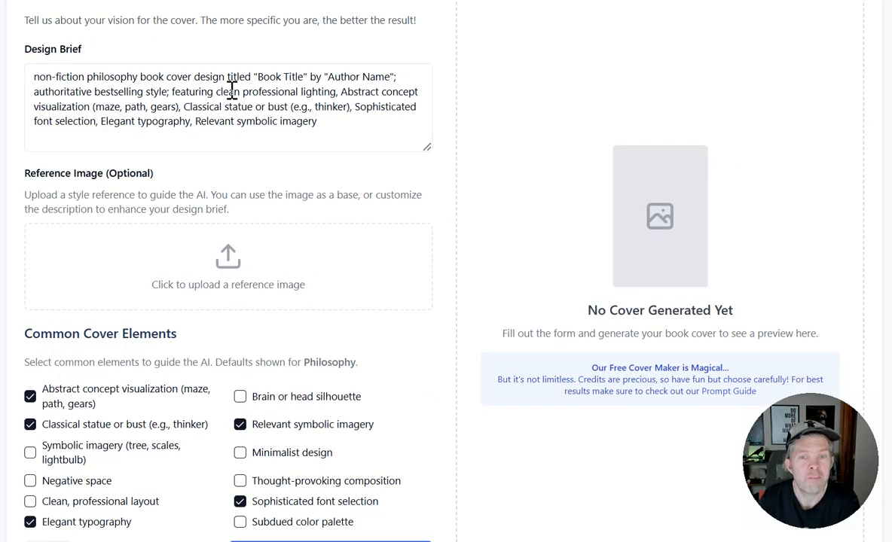
{"action": "left_click", "coordinate": [329, 122]}
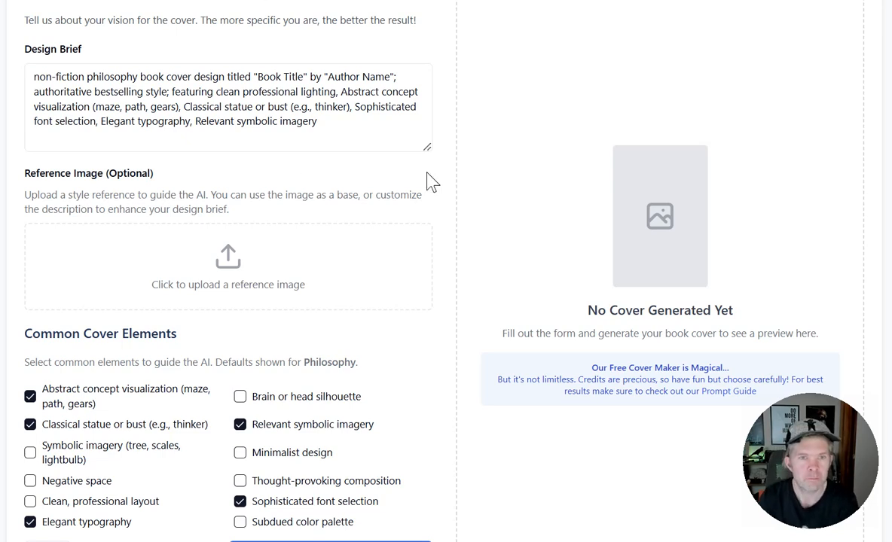
{"action": "scroll", "coordinate": [377, 169], "scroll_direction": "down", "scroll_amount": 2}
{"action": "left_click", "coordinate": [335, 416]}
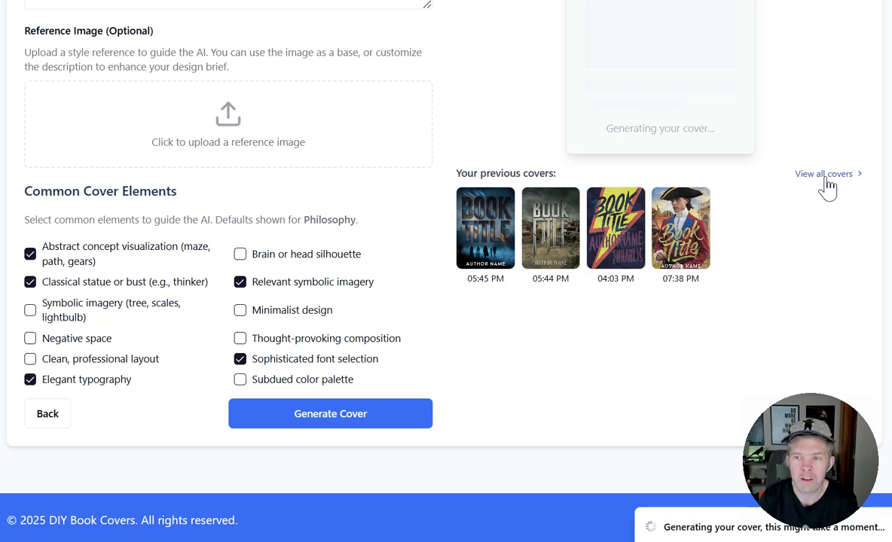
Examine the generated philosophy cover and bring up the earlier wasteland cover with wrecked cars to inspect its download, upscale, variation and remix options.
{"action": "scroll", "coordinate": [508, 127], "scroll_direction": "up", "scroll_amount": 5}
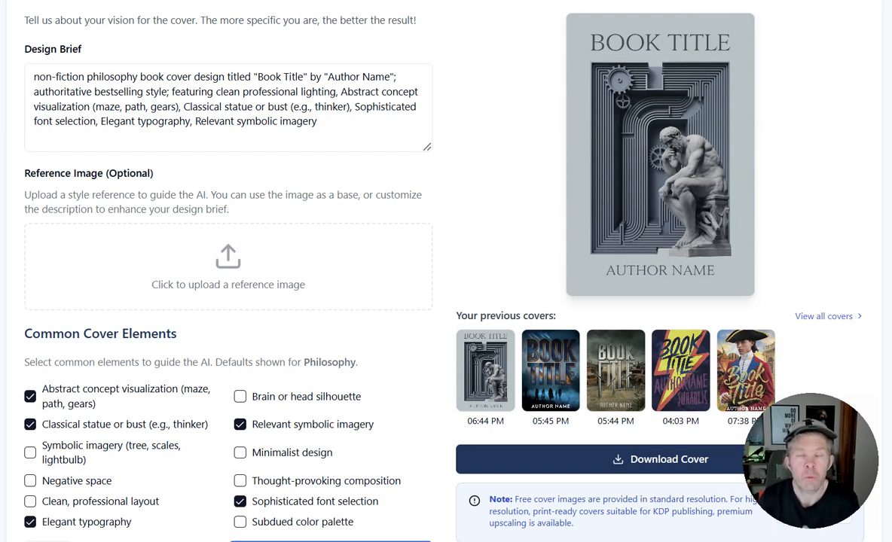
{"action": "scroll", "coordinate": [531, 75], "scroll_direction": "down", "scroll_amount": 3}
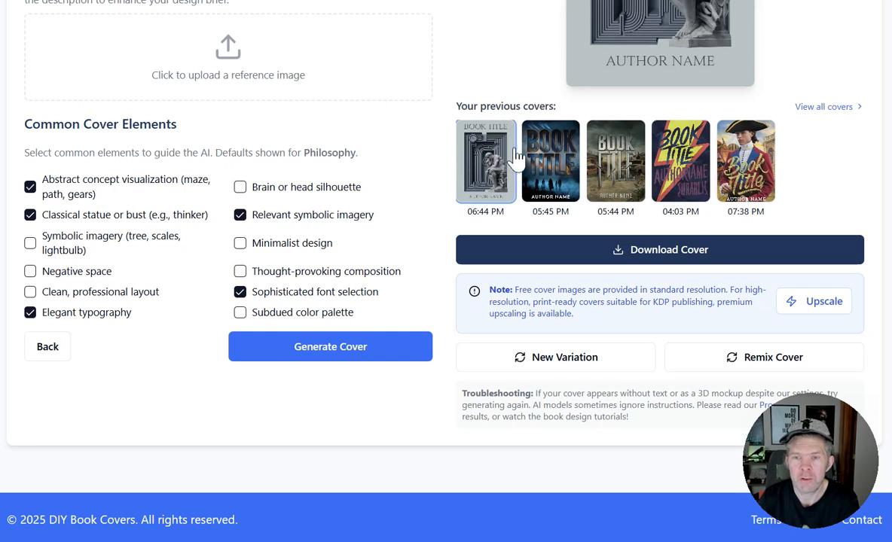
{"action": "left_click", "coordinate": [571, 161]}
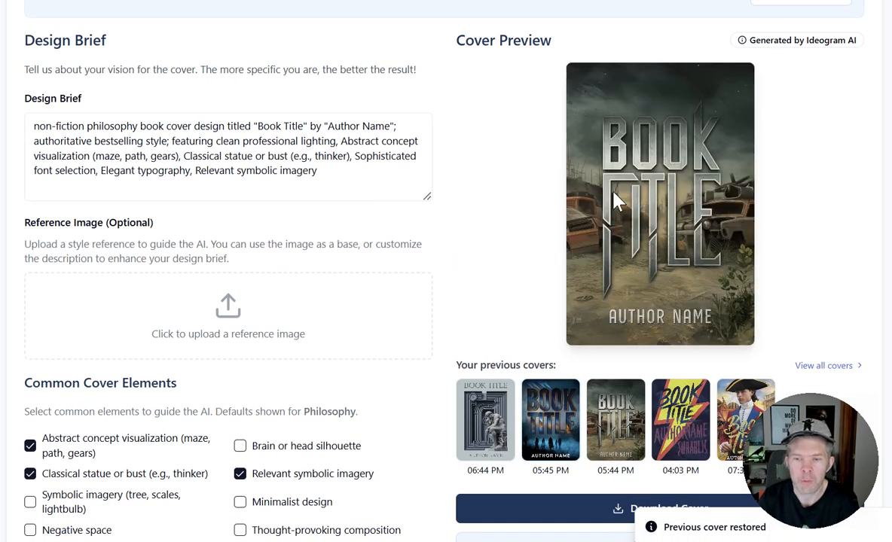
{"action": "scroll", "coordinate": [610, 199], "scroll_direction": "down", "scroll_amount": 3}
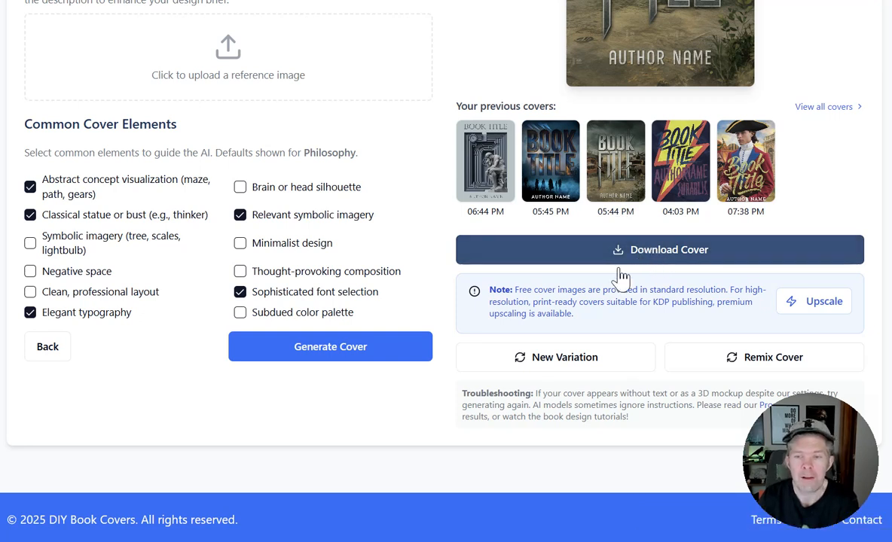
{"action": "left_click", "coordinate": [591, 363]}
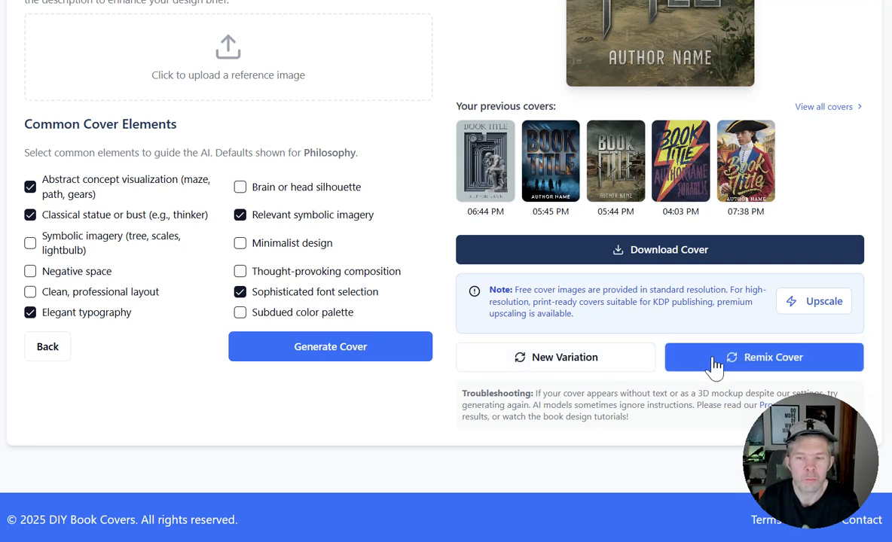
{"action": "left_click", "coordinate": [567, 366]}
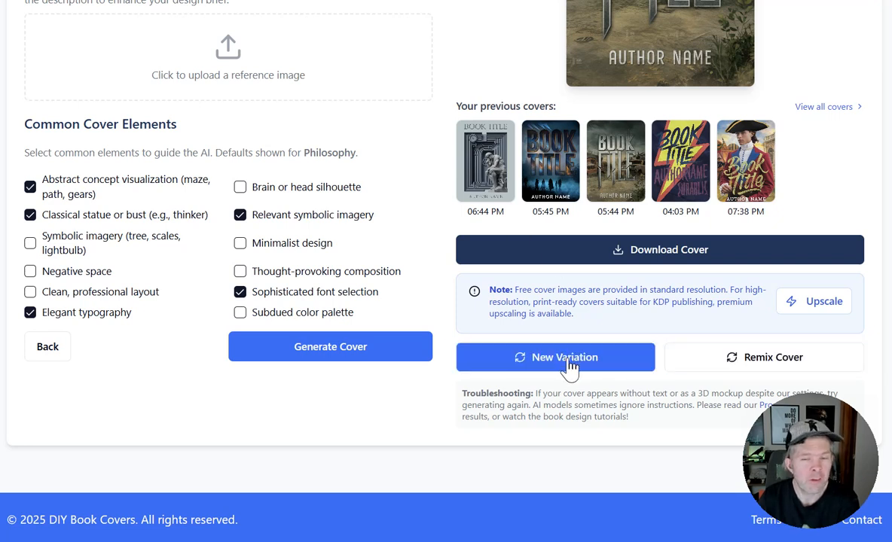
Review the philosophy design brief, the selected cover elements and the actions offered for the previewed wasteland cover.
{"action": "left_click", "coordinate": [368, 351]}
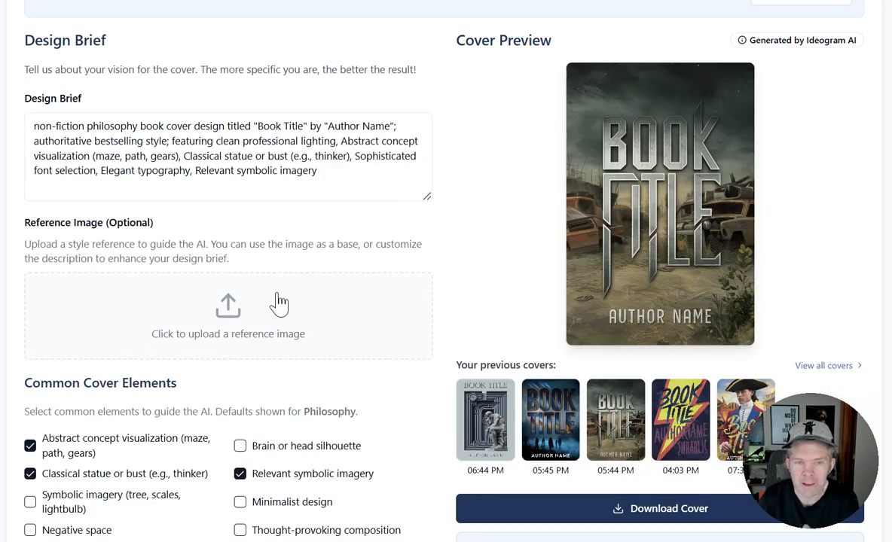
{"action": "scroll", "coordinate": [250, 260], "scroll_direction": "down", "scroll_amount": 3}
{"action": "scroll", "coordinate": [497, 147], "scroll_direction": "up", "scroll_amount": 3}
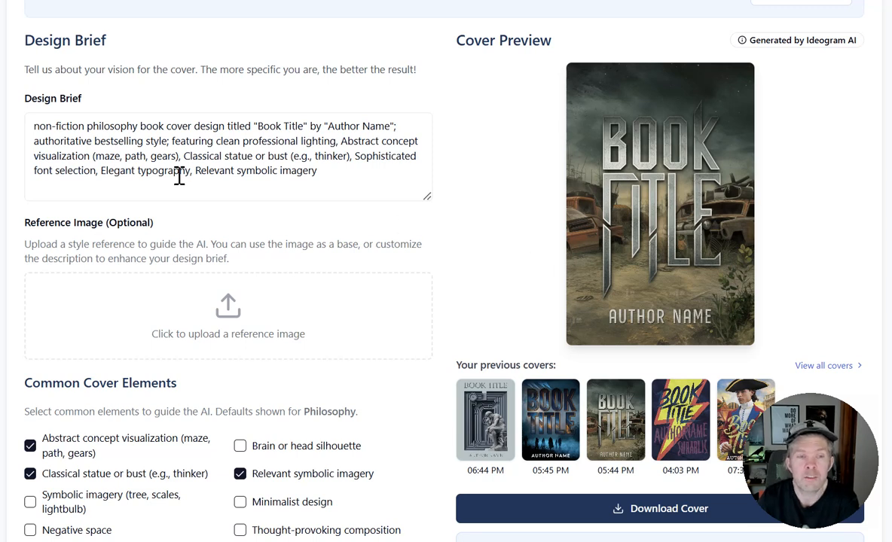
{"action": "scroll", "coordinate": [203, 175], "scroll_direction": "down", "scroll_amount": 1}
{"action": "scroll", "coordinate": [211, 174], "scroll_direction": "down", "scroll_amount": 3}
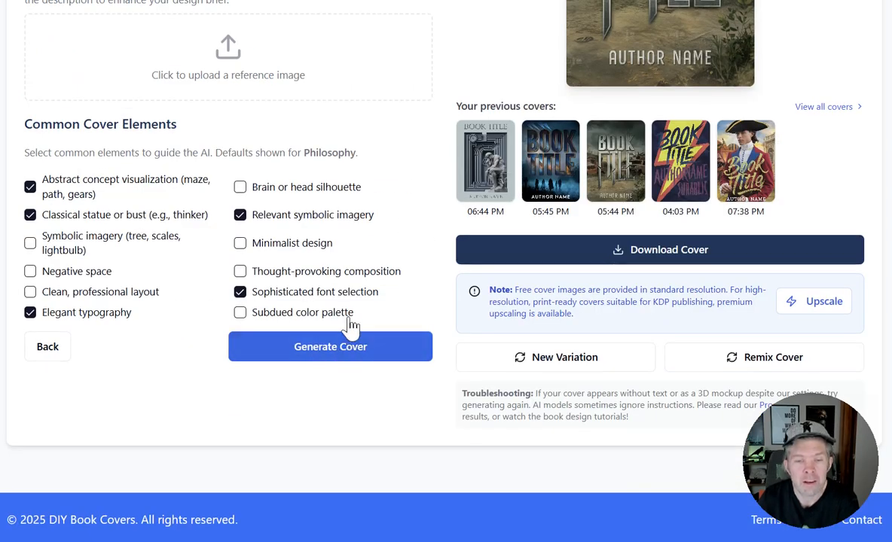
{"action": "scroll", "coordinate": [354, 338], "scroll_direction": "up", "scroll_amount": 4}
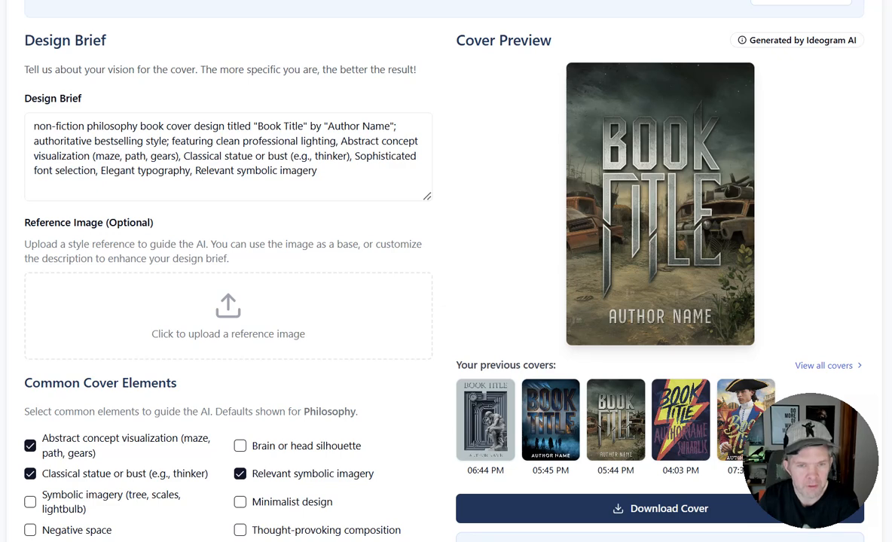
{"action": "scroll", "coordinate": [354, 52], "scroll_direction": "down", "scroll_amount": 3}
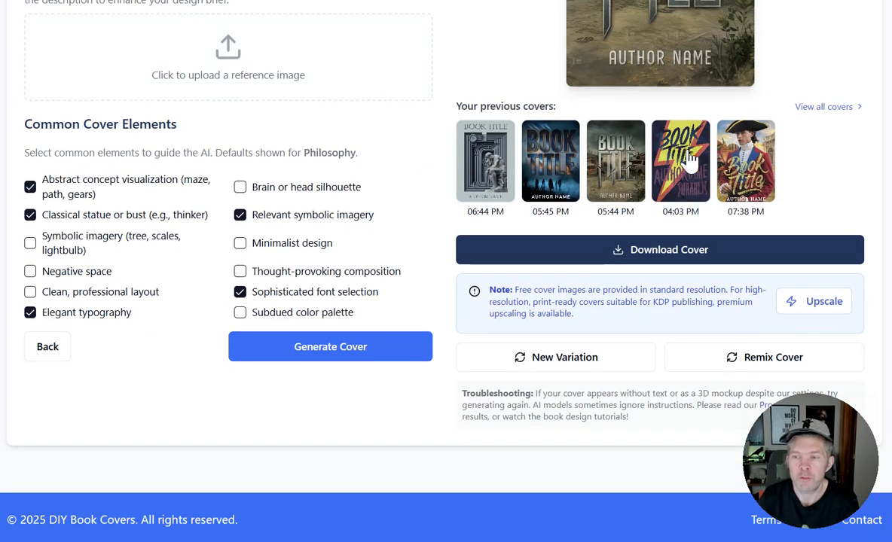
Open the high-resolution upscaling dialog for the wasteland cover, compare the standard and premium image sizes, and close it without using a credit.
{"action": "left_click", "coordinate": [820, 318]}
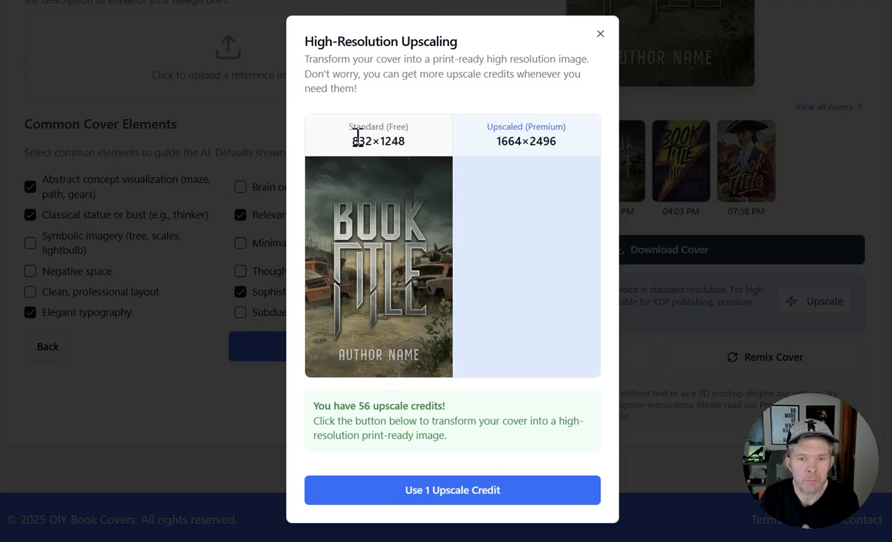
{"action": "left_click_drag", "start_coordinate": [393, 127], "coordinate": [399, 135]}
{"action": "triple_click", "coordinate": [410, 143]}
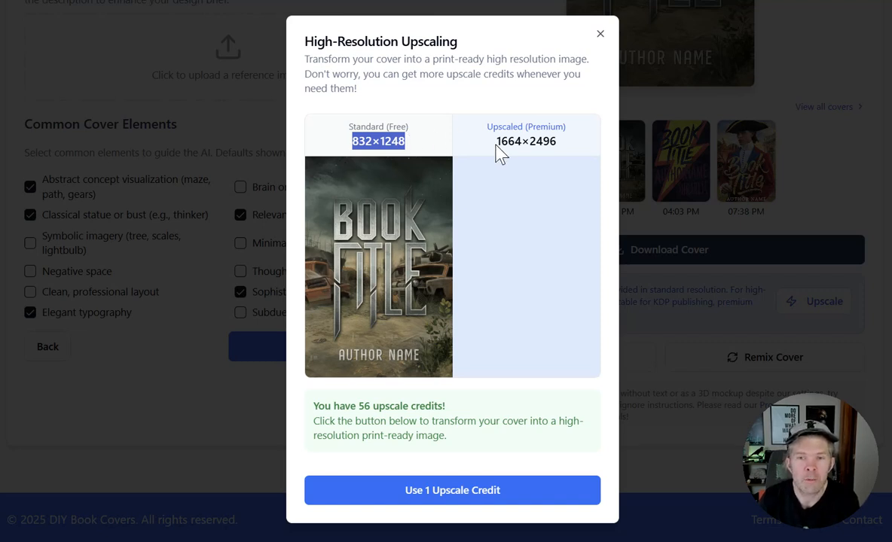
{"action": "left_click_drag", "start_coordinate": [495, 142], "coordinate": [563, 152]}
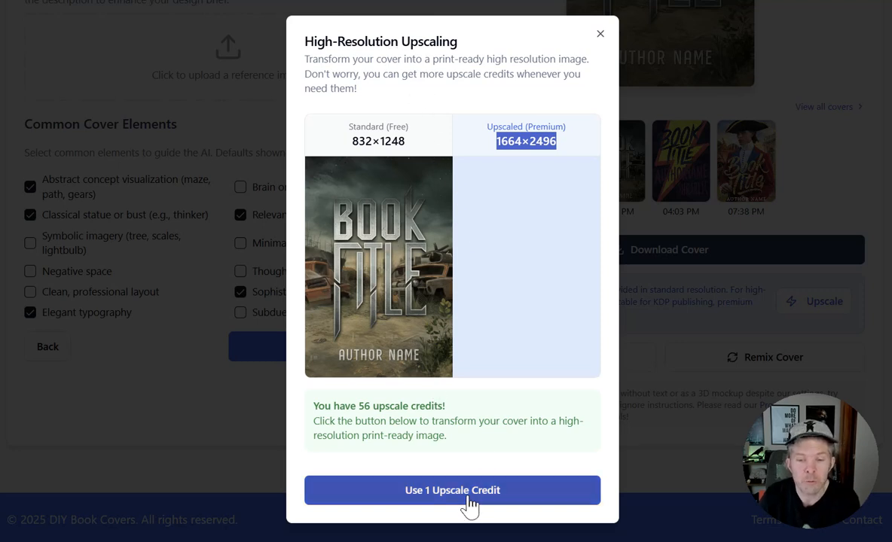
{"action": "left_click", "coordinate": [600, 34]}
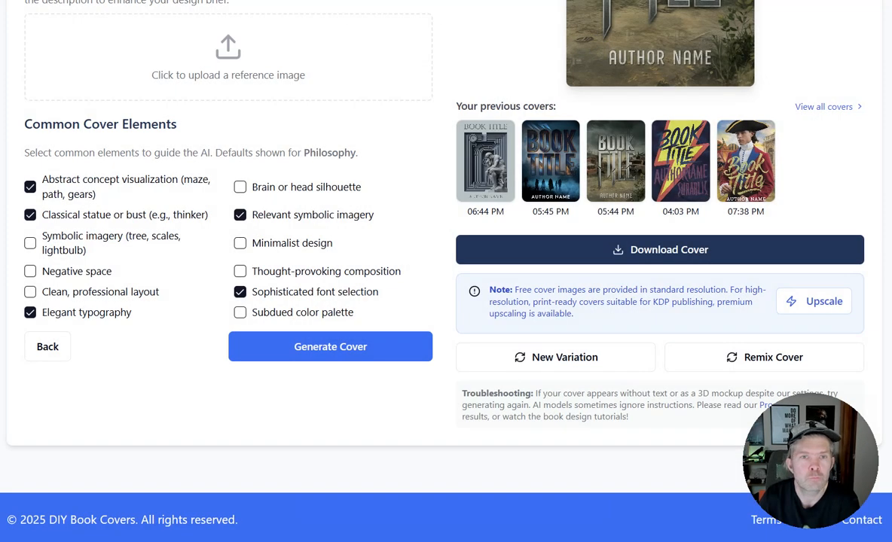
Open the remix dialog for the wasteland cover and inspect the image weight and additional details settings.
{"action": "left_click", "coordinate": [739, 365]}
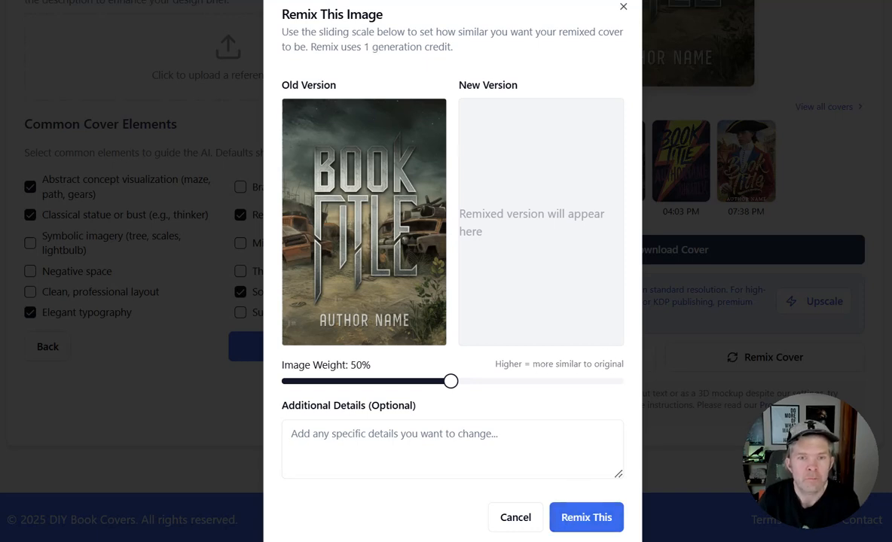
{"action": "left_click", "coordinate": [359, 443]}
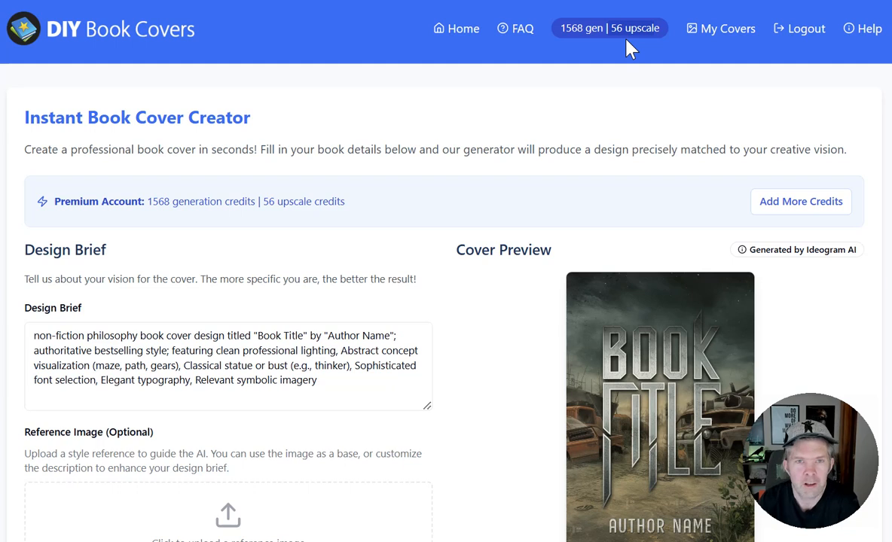
Check the remaining upscale credits, then open the gallery of saved covers and look through the most recent ones.
{"action": "left_click_drag", "start_coordinate": [656, 28], "coordinate": [608, 28]}
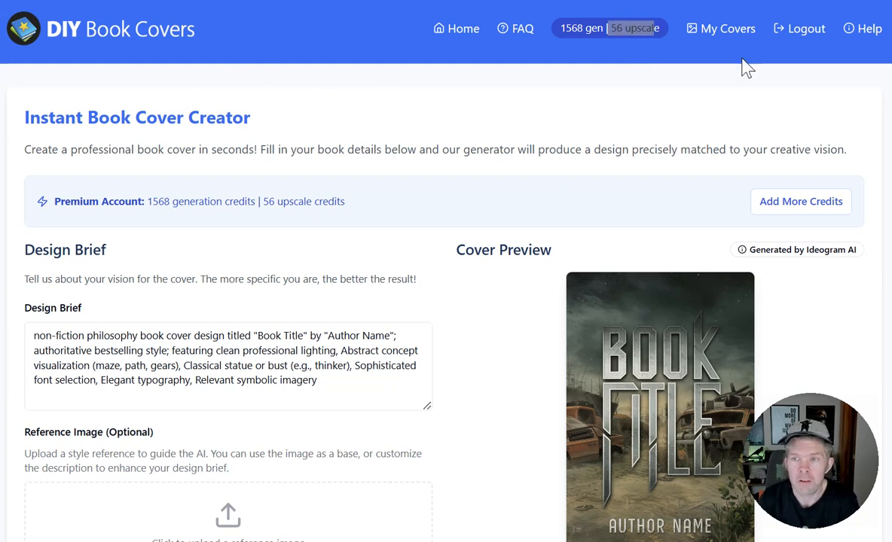
{"action": "left_click", "coordinate": [729, 32]}
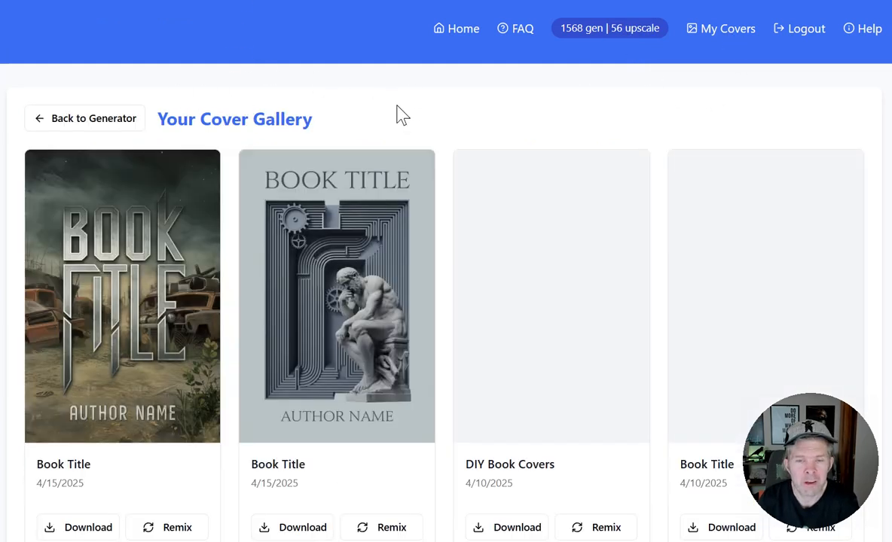
{"action": "scroll", "coordinate": [370, 105], "scroll_direction": "down", "scroll_amount": 3}
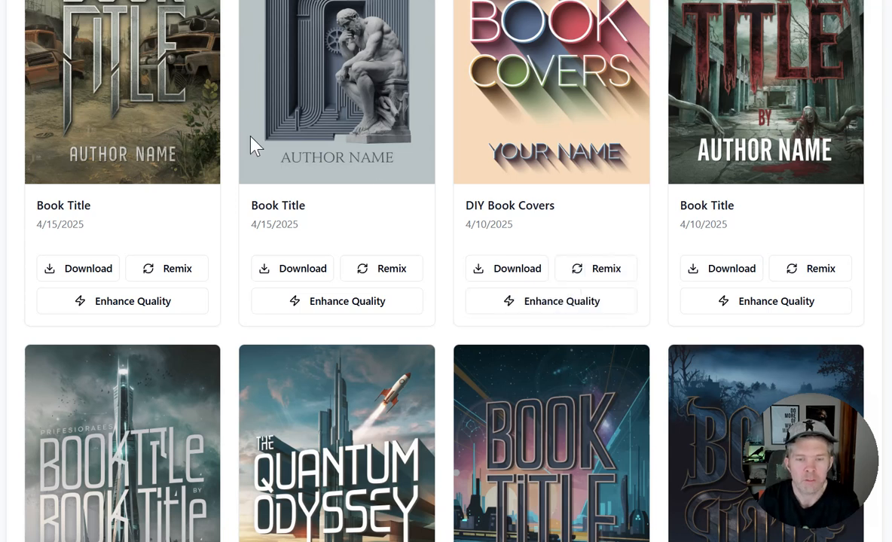
{"action": "scroll", "coordinate": [255, 292], "scroll_direction": "down", "scroll_amount": 3}
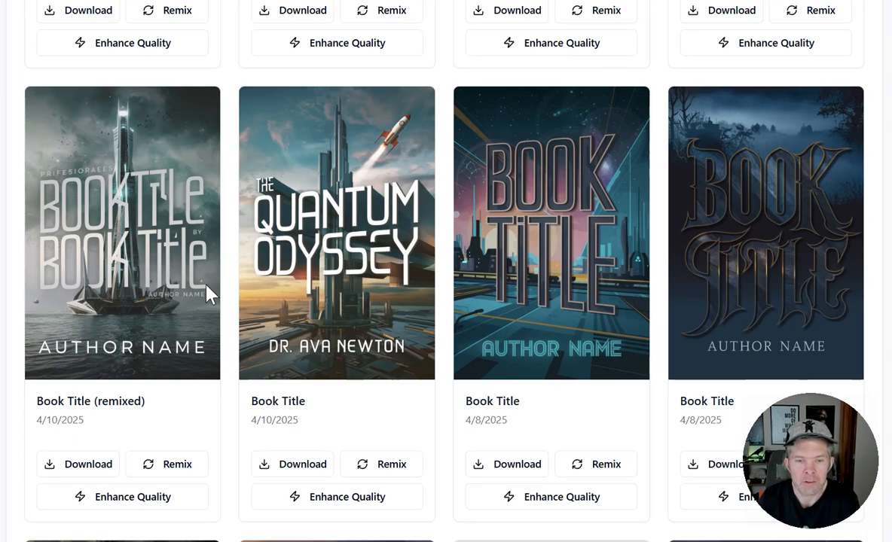
{"action": "scroll", "coordinate": [207, 294], "scroll_direction": "up", "scroll_amount": 6}
{"action": "scroll", "coordinate": [207, 293], "scroll_direction": "down", "scroll_amount": 3}
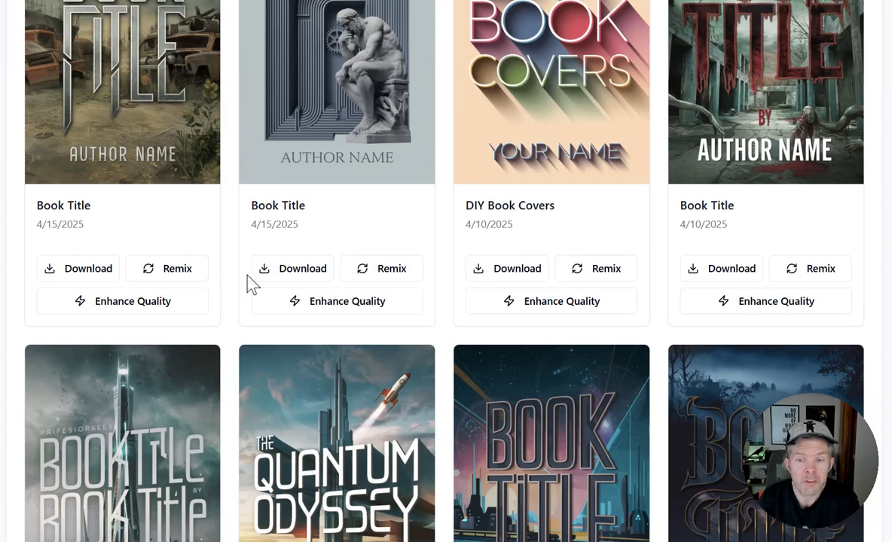
{"action": "scroll", "coordinate": [422, 275], "scroll_direction": "down", "scroll_amount": 3}
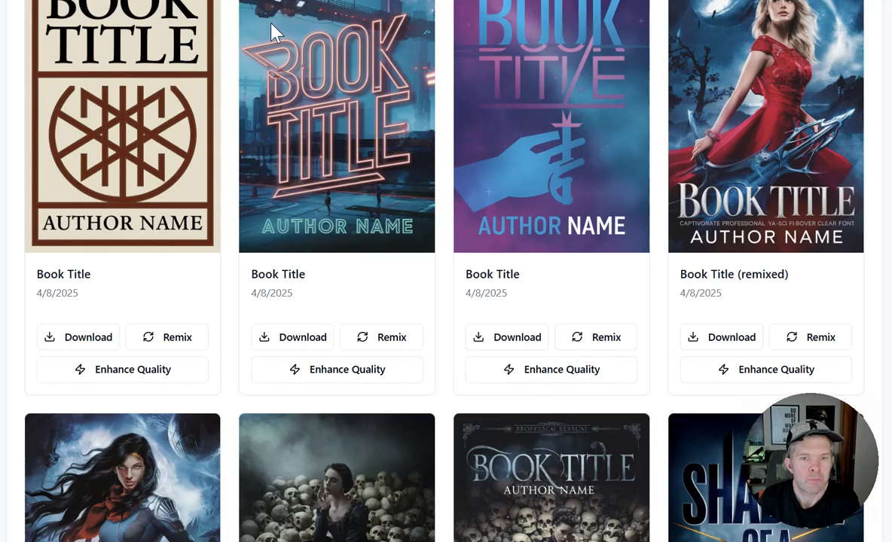
Examine the gallery covers around the remixed red-dress cover, comparing their title lettering and small stray text.
{"action": "scroll", "coordinate": [276, 165], "scroll_direction": "up", "scroll_amount": 3}
{"action": "scroll", "coordinate": [276, 170], "scroll_direction": "down", "scroll_amount": 3}
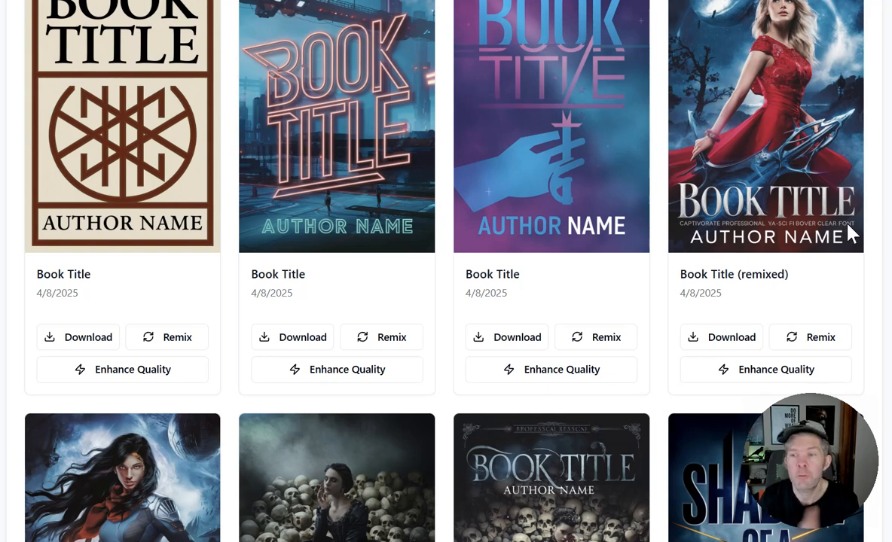
{"action": "scroll", "coordinate": [759, 186], "scroll_direction": "up", "scroll_amount": 3}
{"action": "scroll", "coordinate": [759, 193], "scroll_direction": "down", "scroll_amount": 3}
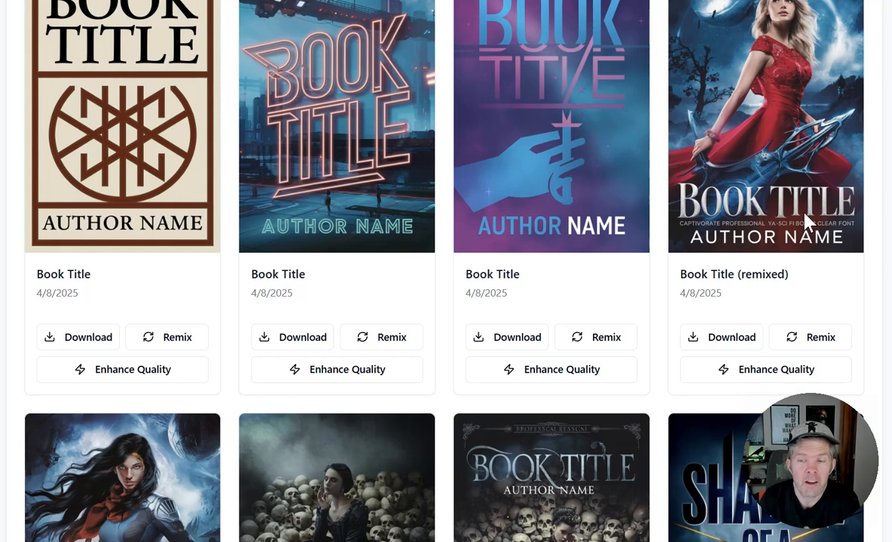
{"action": "scroll", "coordinate": [762, 185], "scroll_direction": "up", "scroll_amount": 1}
{"action": "scroll", "coordinate": [758, 175], "scroll_direction": "up", "scroll_amount": 3}
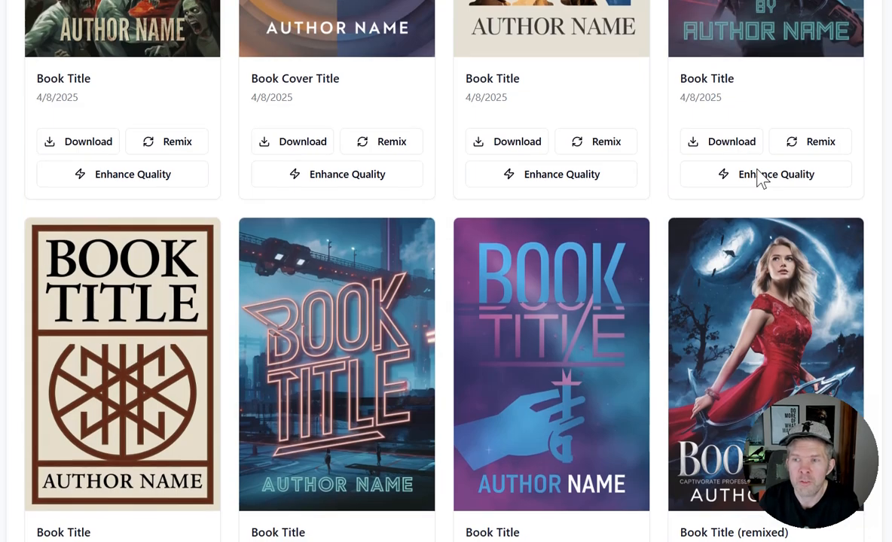
{"action": "scroll", "coordinate": [862, 220], "scroll_direction": "down", "scroll_amount": 3}
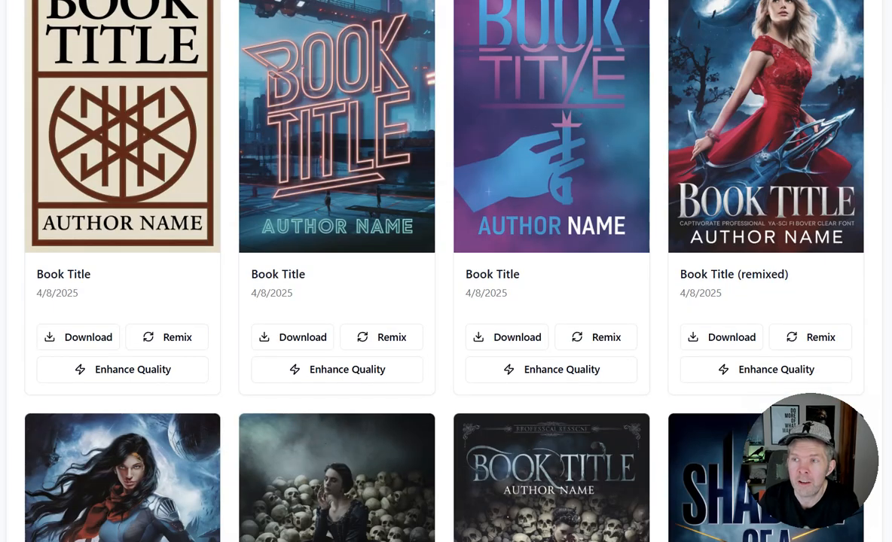
{"action": "scroll", "coordinate": [873, 139], "scroll_direction": "up", "scroll_amount": 3}
{"action": "scroll", "coordinate": [874, 139], "scroll_direction": "down", "scroll_amount": 9}
{"action": "scroll", "coordinate": [874, 140], "scroll_direction": "up", "scroll_amount": 6}
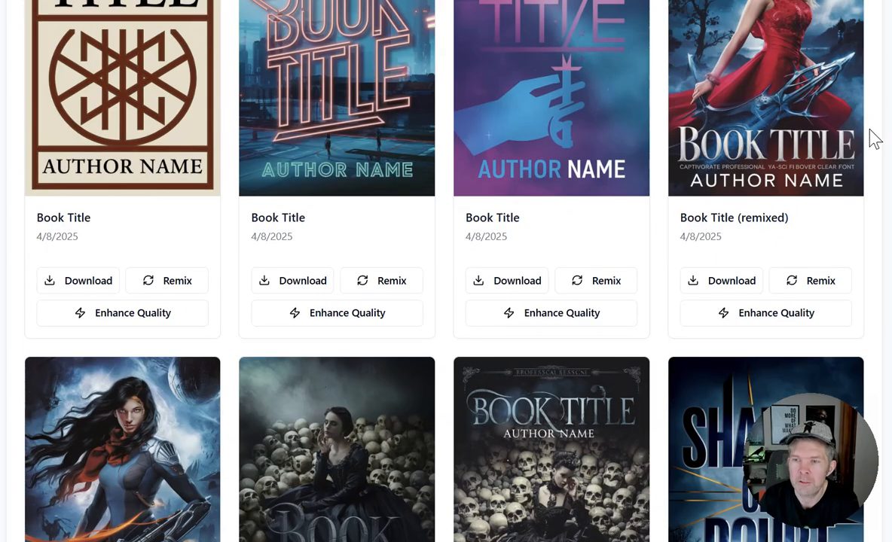
{"action": "scroll", "coordinate": [874, 139], "scroll_direction": "up", "scroll_amount": 3}
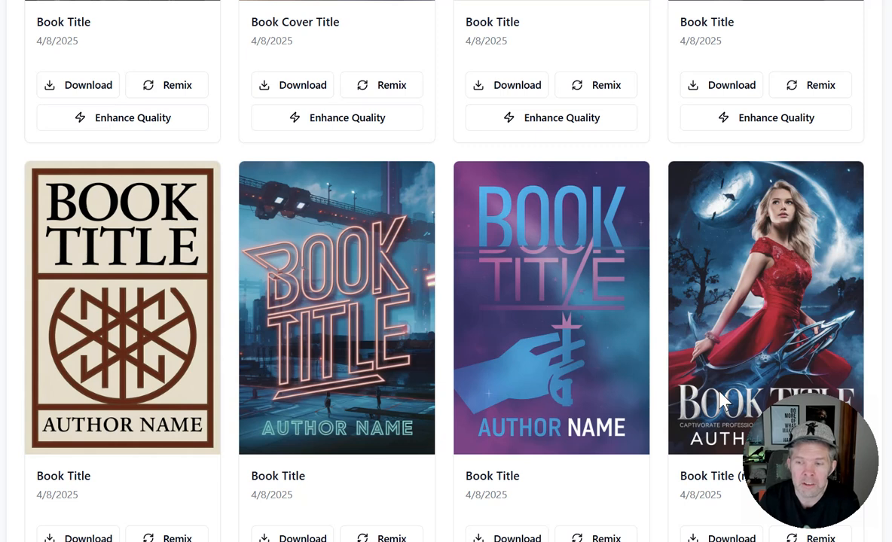
{"action": "scroll", "coordinate": [670, 373], "scroll_direction": "down", "scroll_amount": 3}
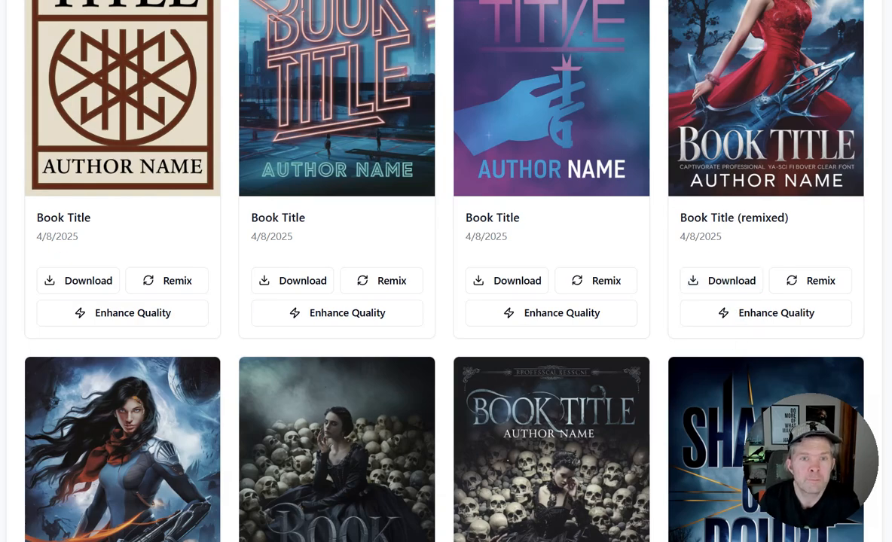
Examine the tree, couple, vintage car, yellow-hood and city-sunset covers further down the gallery.
{"action": "scroll", "coordinate": [302, 75], "scroll_direction": "down", "scroll_amount": 10}
{"action": "scroll", "coordinate": [258, 98], "scroll_direction": "down", "scroll_amount": 4}
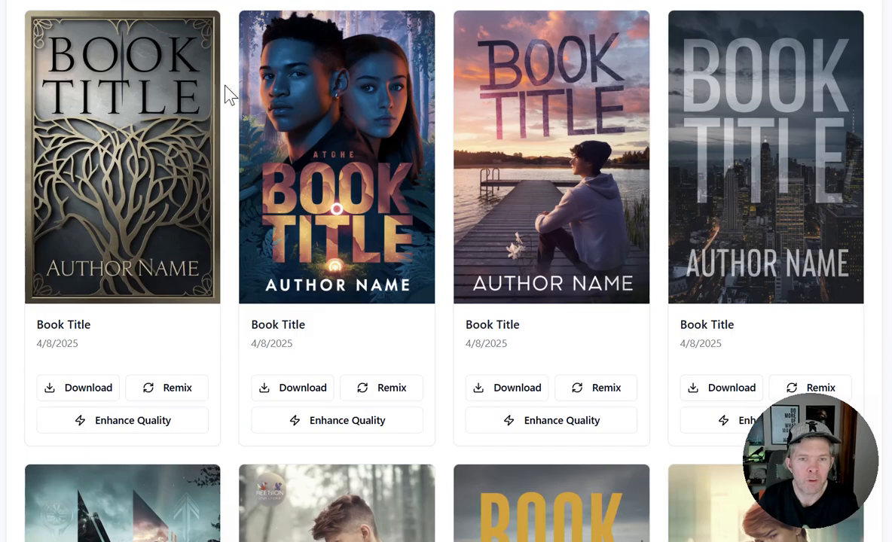
{"action": "scroll", "coordinate": [422, 213], "scroll_direction": "down", "scroll_amount": 7}
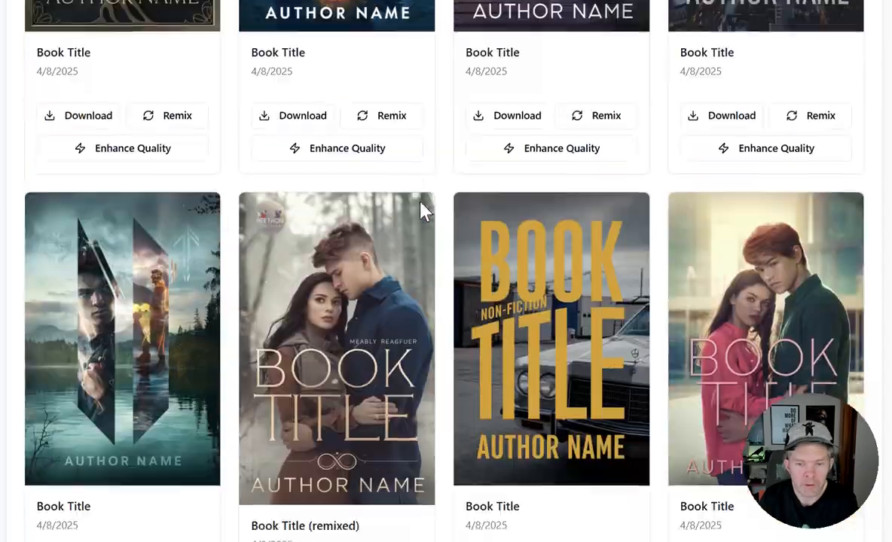
{"action": "scroll", "coordinate": [421, 213], "scroll_direction": "up", "scroll_amount": 4}
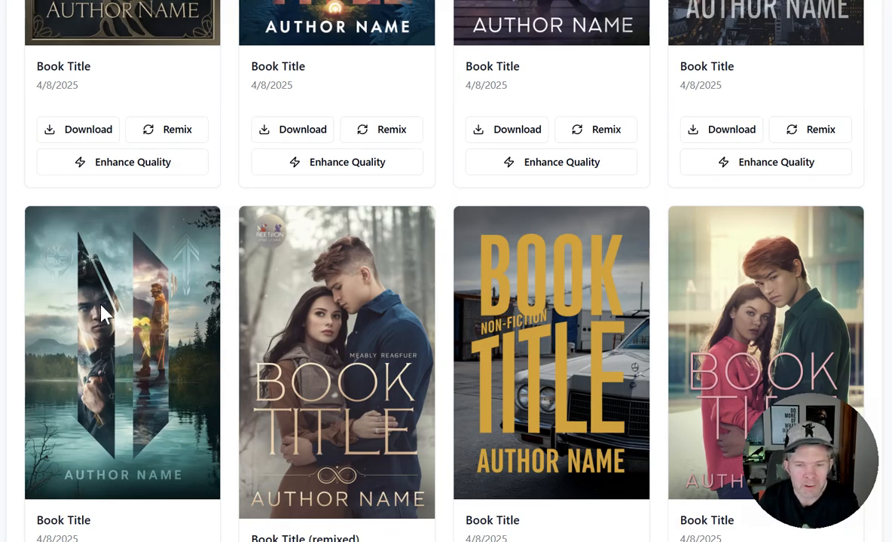
{"action": "scroll", "coordinate": [340, 305], "scroll_direction": "down", "scroll_amount": 6}
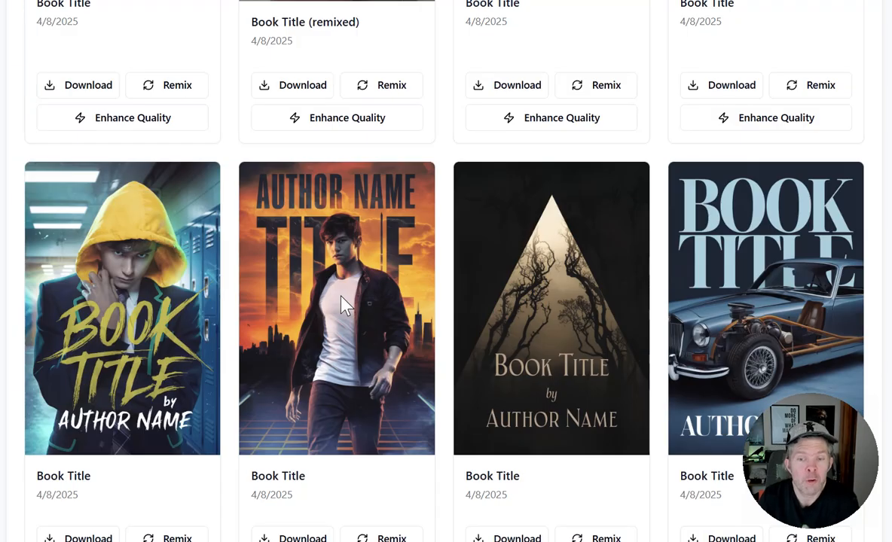
{"action": "scroll", "coordinate": [343, 305], "scroll_direction": "down", "scroll_amount": 3}
{"action": "left_click", "coordinate": [348, 289]}
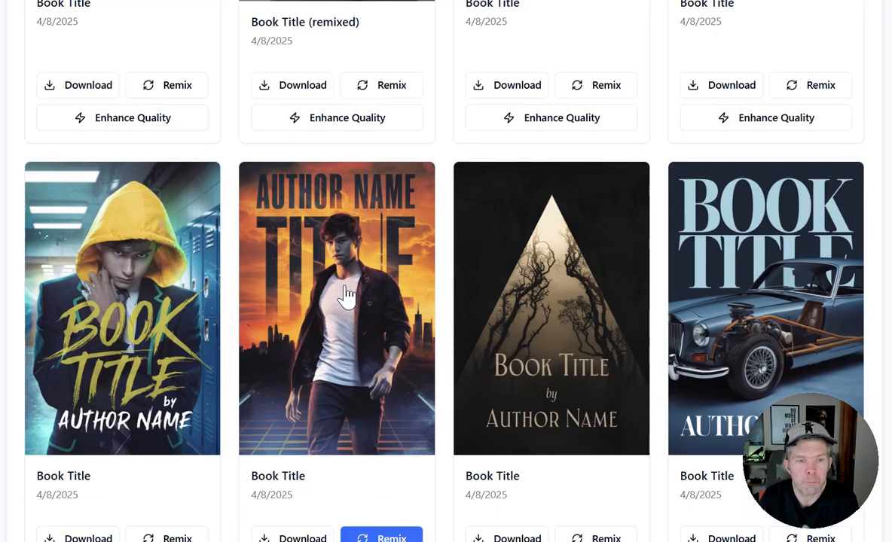
{"action": "scroll", "coordinate": [467, 142], "scroll_direction": "down", "scroll_amount": 6}
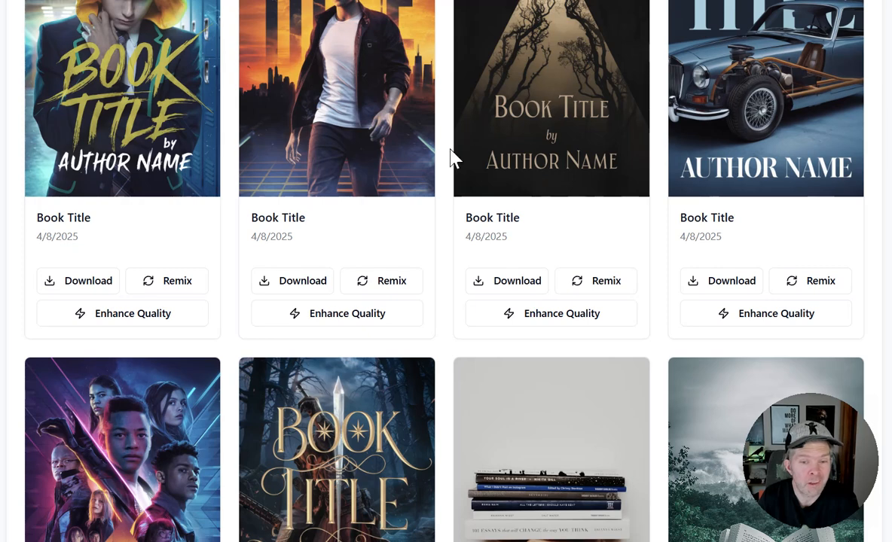
{"action": "scroll", "coordinate": [454, 159], "scroll_direction": "up", "scroll_amount": 3}
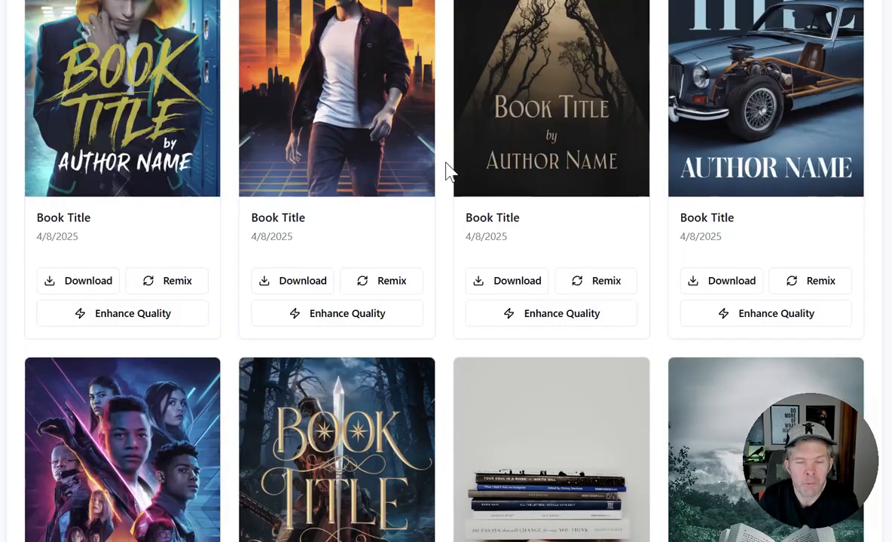
Browse the older gallery covers from the plain book photographs through the science-fiction cityscapes to the remixed time-travel cover.
{"action": "scroll", "coordinate": [448, 172], "scroll_direction": "down", "scroll_amount": 3}
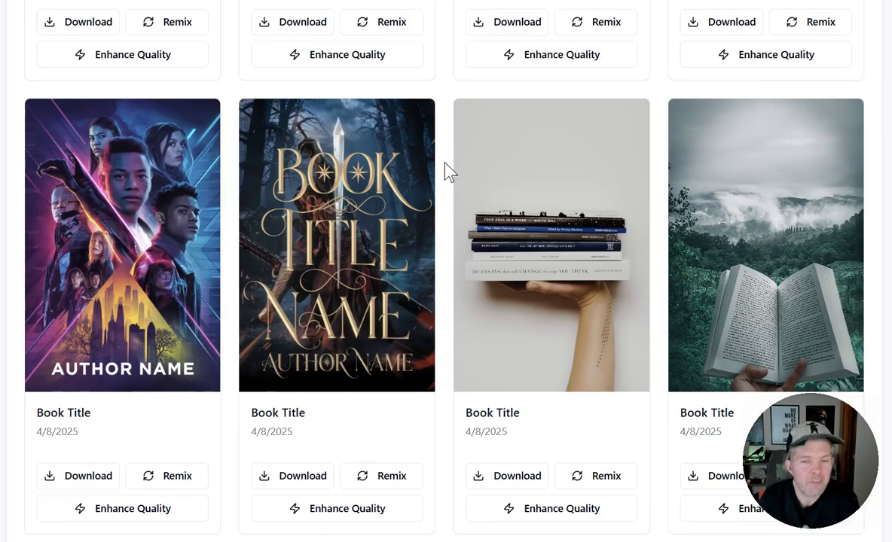
{"action": "scroll", "coordinate": [450, 171], "scroll_direction": "down", "scroll_amount": 5}
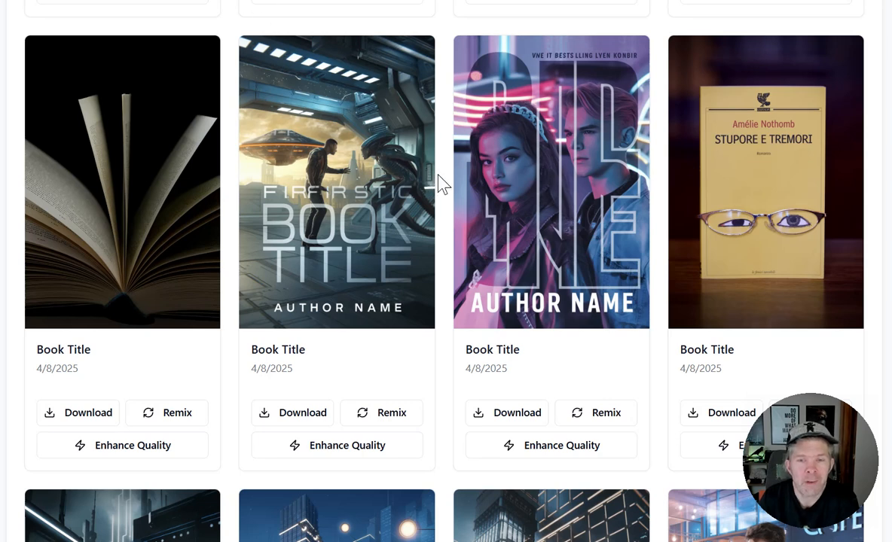
{"action": "scroll", "coordinate": [448, 182], "scroll_direction": "down", "scroll_amount": 3}
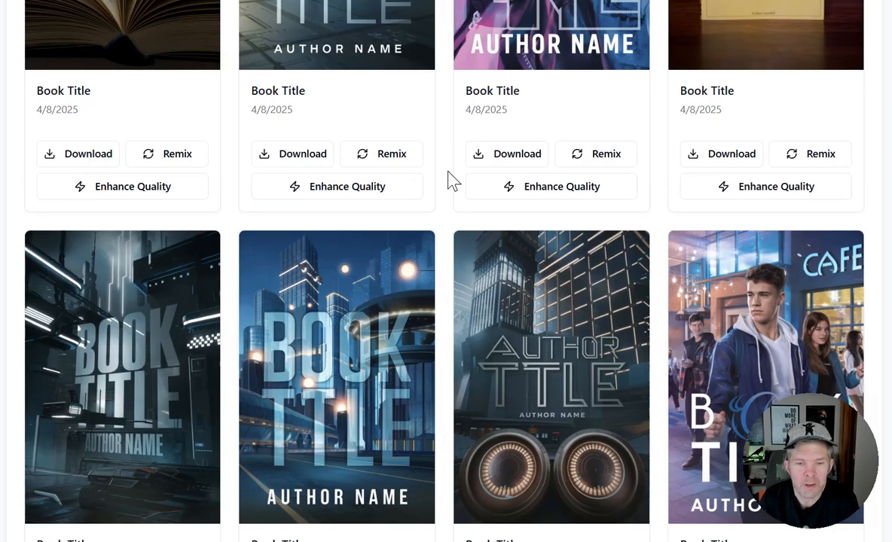
{"action": "scroll", "coordinate": [449, 180], "scroll_direction": "down", "scroll_amount": 3}
{"action": "scroll", "coordinate": [449, 181], "scroll_direction": "down", "scroll_amount": 3}
{"action": "scroll", "coordinate": [439, 166], "scroll_direction": "down", "scroll_amount": 3}
{"action": "scroll", "coordinate": [439, 166], "scroll_direction": "up", "scroll_amount": 3}
{"action": "scroll", "coordinate": [763, 213], "scroll_direction": "down", "scroll_amount": 3}
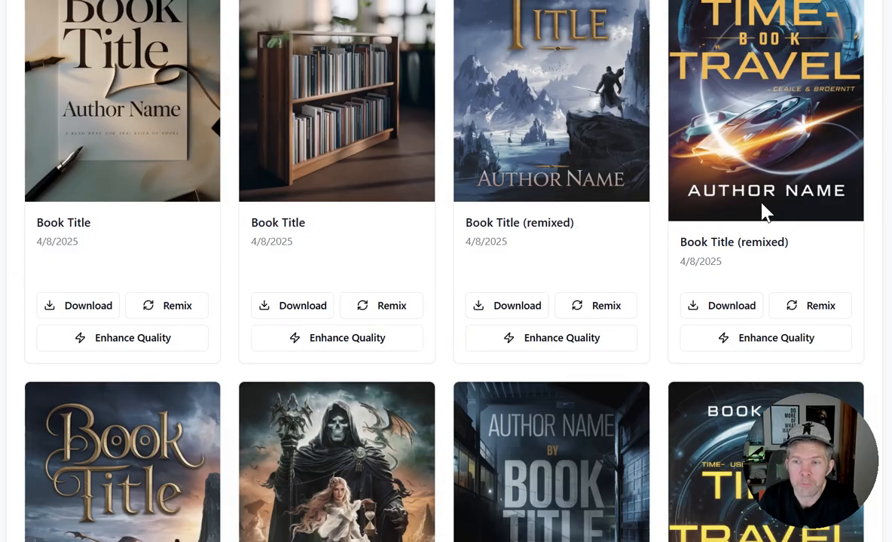
Remix the "The Haunting of Darkwood Manor" gallery cover at 50% image weight with the details "Book Title" by "Author Name".
{"action": "scroll", "coordinate": [446, 271], "scroll_direction": "down", "scroll_amount": 10}
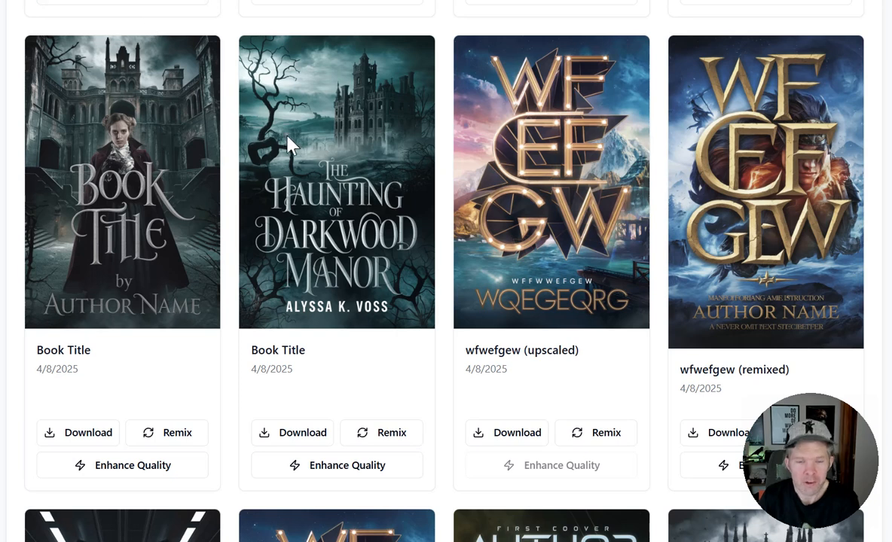
{"action": "left_click", "coordinate": [380, 445]}
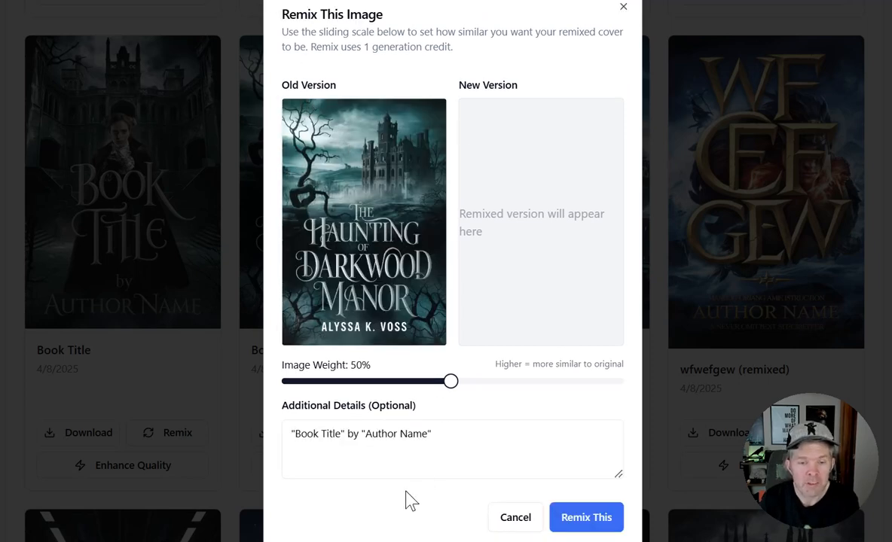
{"action": "left_click_drag", "start_coordinate": [460, 433], "coordinate": [292, 429]}
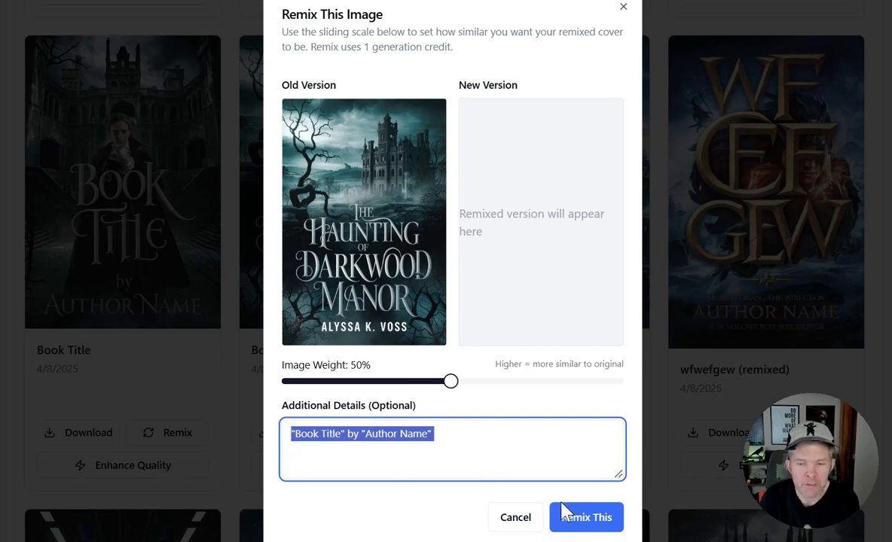
{"action": "left_click", "coordinate": [580, 518]}
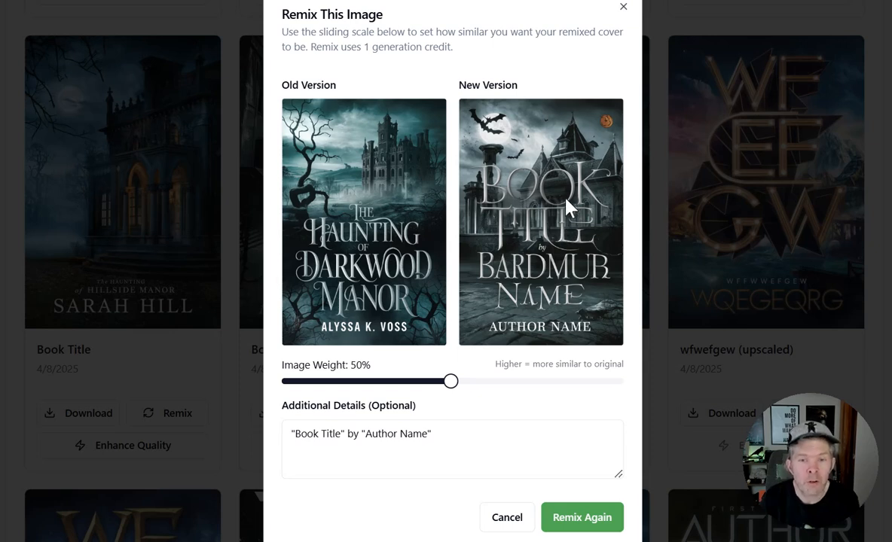
Try the remix's image weight at 8% and at a higher setting, and close the remix dialog.
{"action": "left_click_drag", "start_coordinate": [453, 383], "coordinate": [311, 385]}
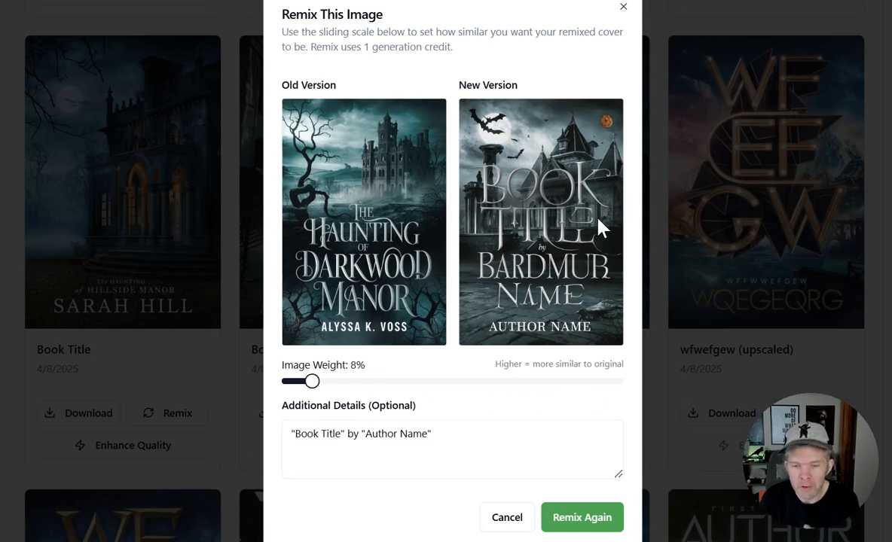
{"action": "left_click_drag", "start_coordinate": [311, 382], "coordinate": [471, 391]}
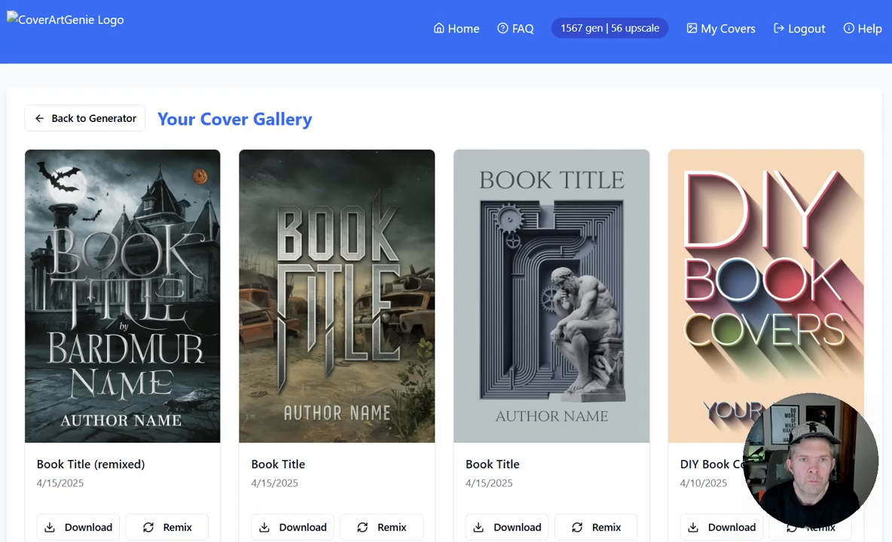
Start a new cover in the generator with the placeholder title and author, and review the Fantasy subgenres.
{"action": "left_click", "coordinate": [467, 32]}
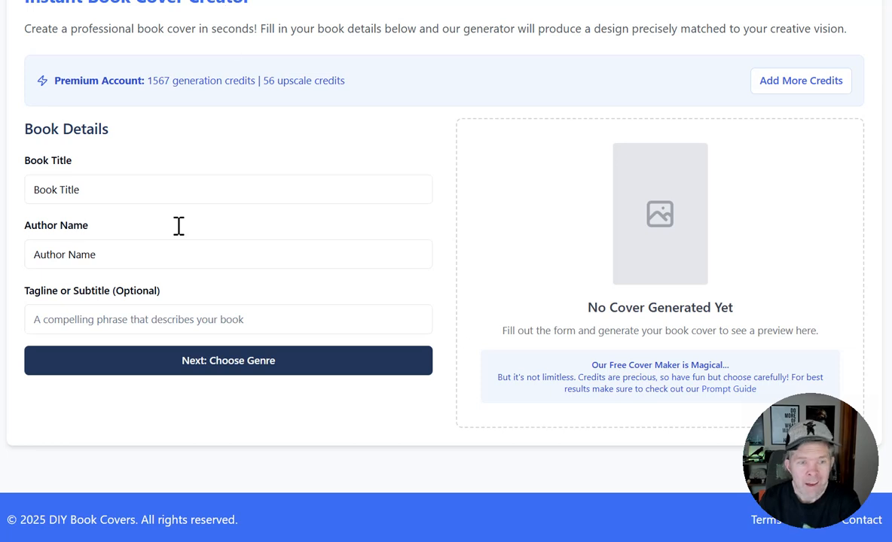
{"action": "left_click", "coordinate": [232, 364]}
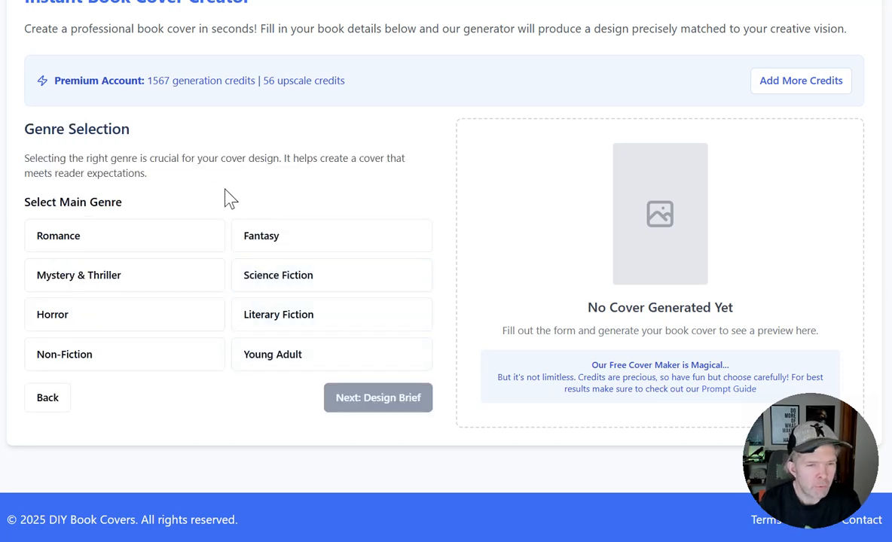
{"action": "left_click", "coordinate": [271, 233]}
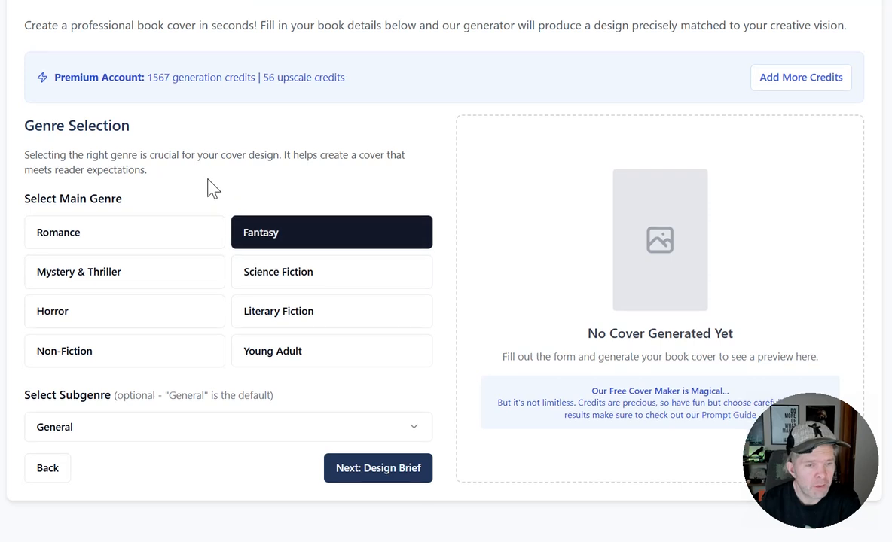
{"action": "scroll", "coordinate": [213, 189], "scroll_direction": "down", "scroll_amount": 1}
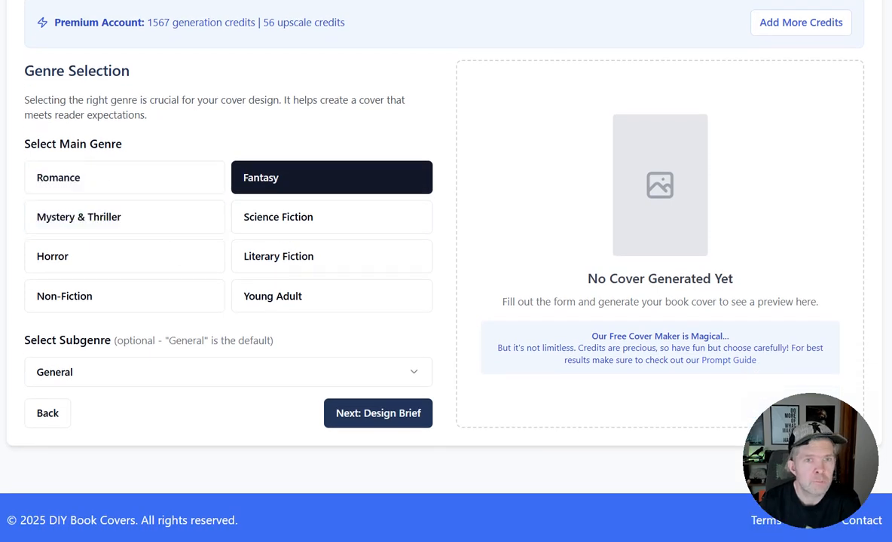
{"action": "left_click", "coordinate": [213, 372]}
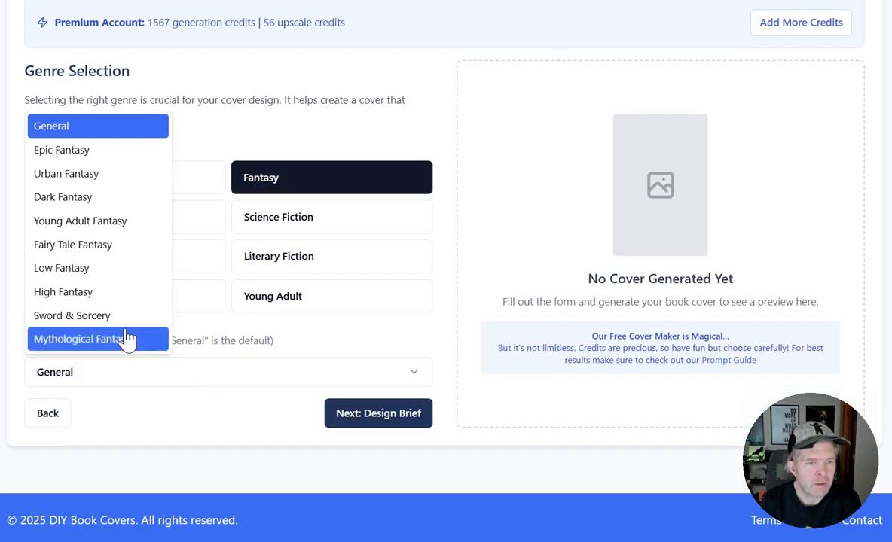
{"action": "left_click", "coordinate": [191, 129]}
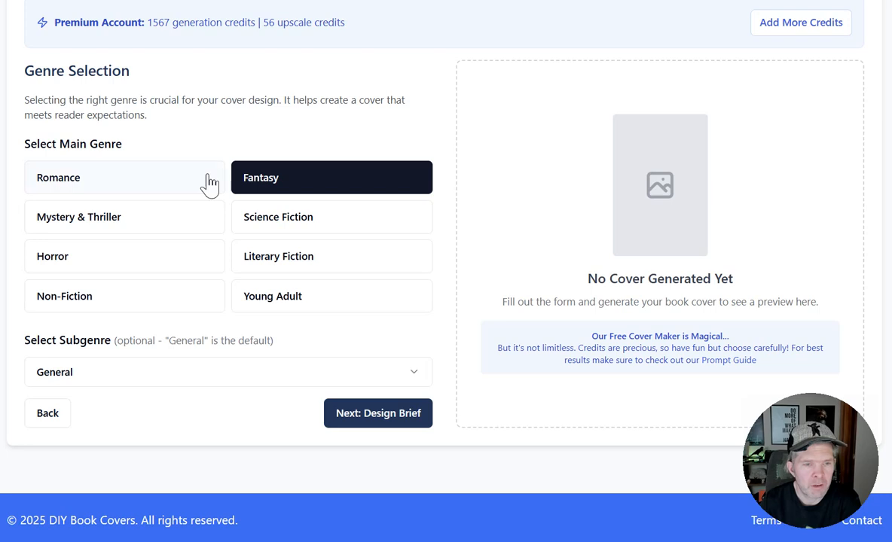
Review the subgenres offered for Mystery & Thriller.
{"action": "left_click", "coordinate": [170, 222]}
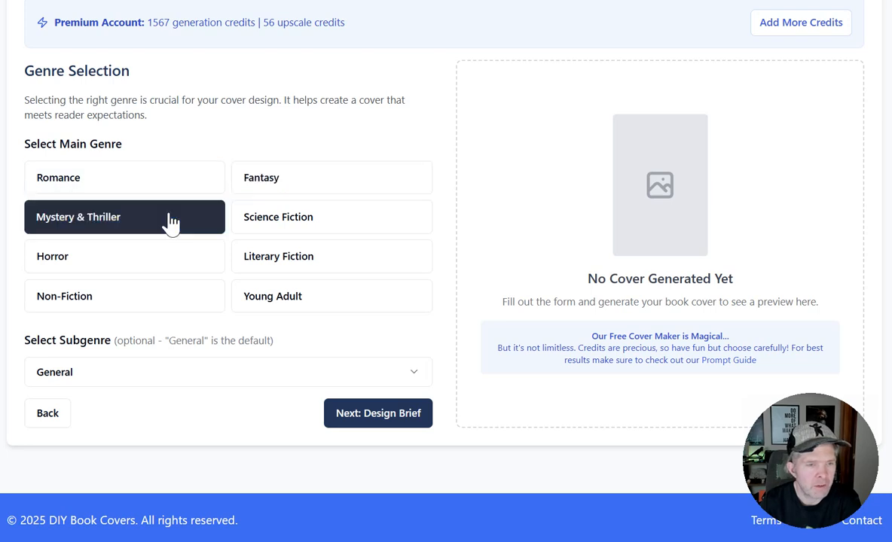
{"action": "left_click", "coordinate": [125, 377]}
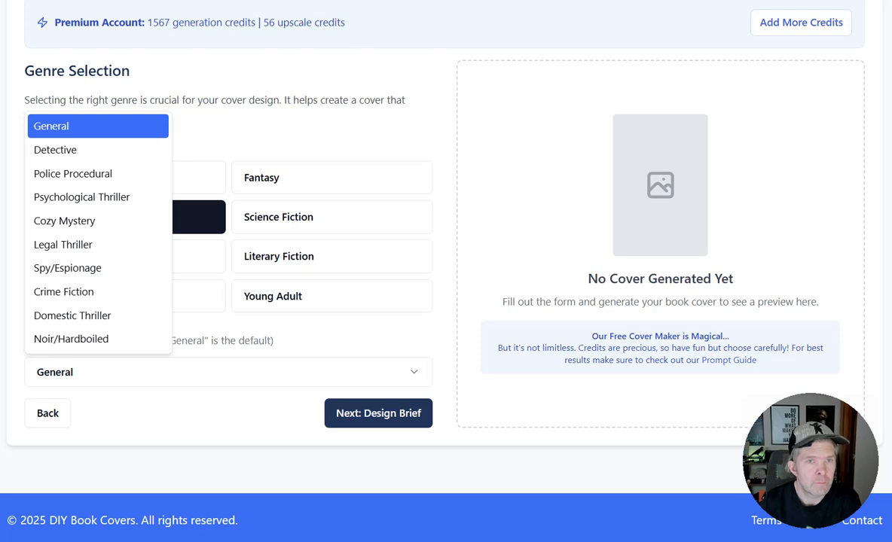
{"action": "left_click", "coordinate": [200, 98]}
Try the Horror genre with the Psychological Horror subgenre and look over its other subgenres.
{"action": "left_click", "coordinate": [135, 263]}
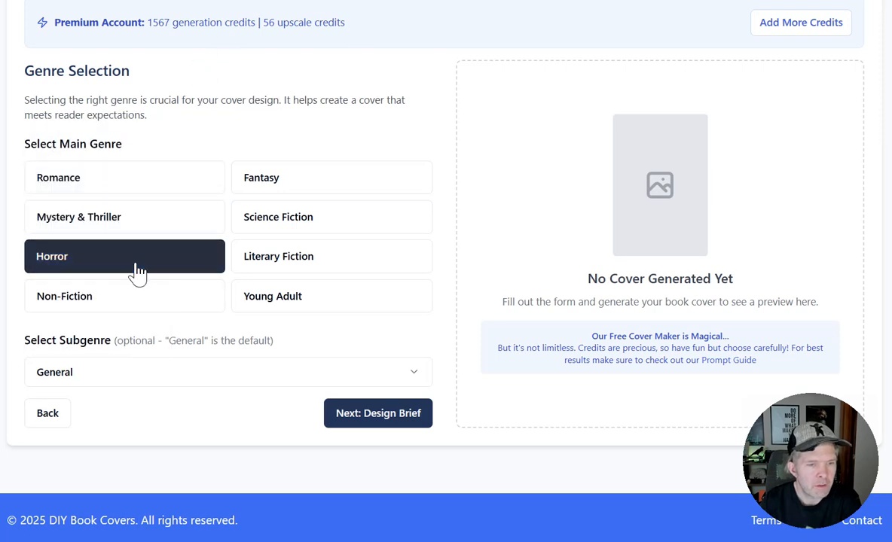
{"action": "left_click", "coordinate": [101, 380]}
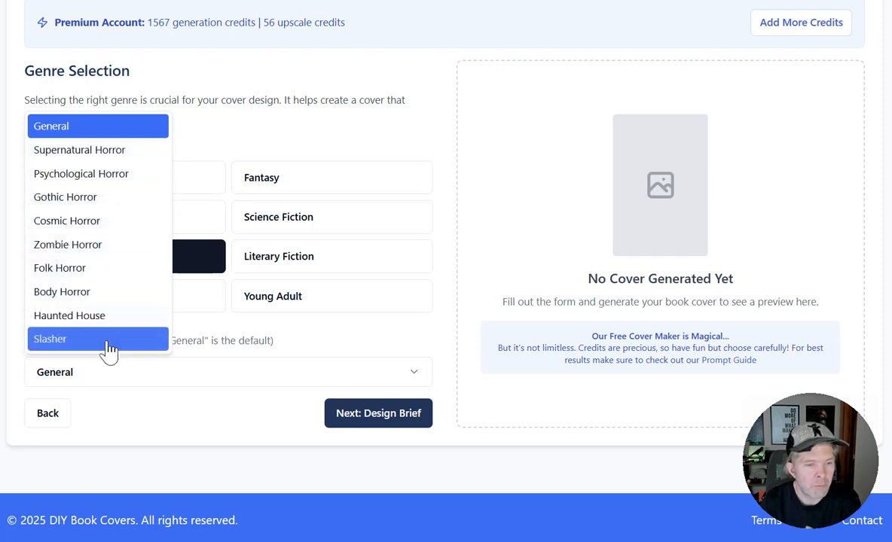
{"action": "left_click", "coordinate": [116, 175]}
{"action": "left_click", "coordinate": [157, 376]}
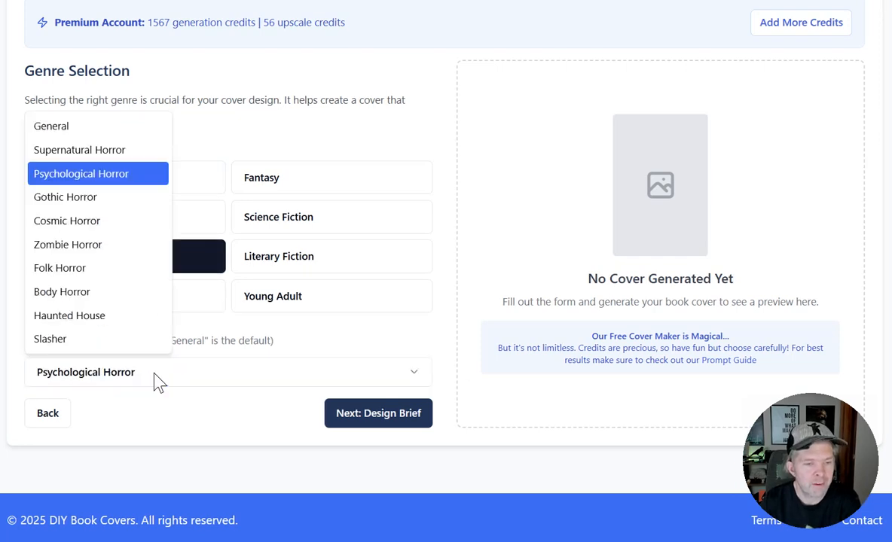
Set the genre to Fantasy with the Dark Fantasy subgenre and review the design brief's default cover elements.
{"action": "left_click", "coordinate": [101, 378]}
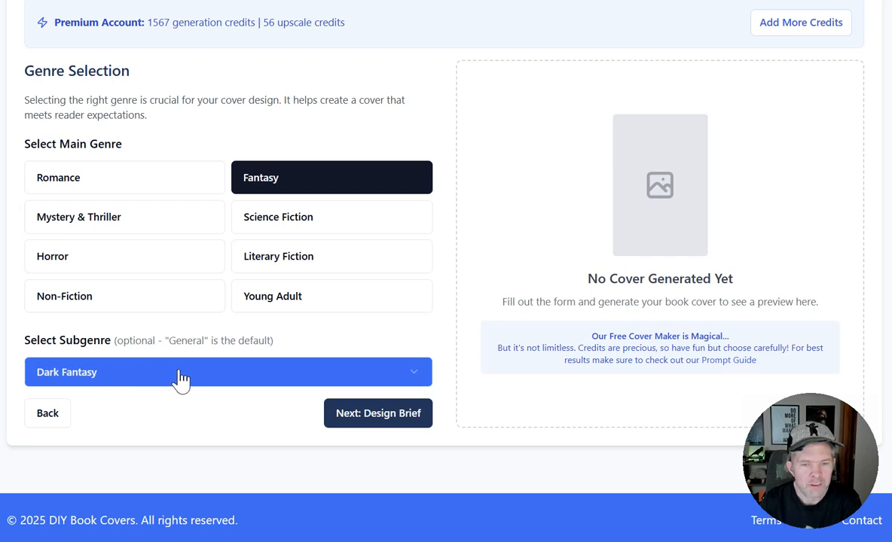
{"action": "left_click", "coordinate": [345, 419]}
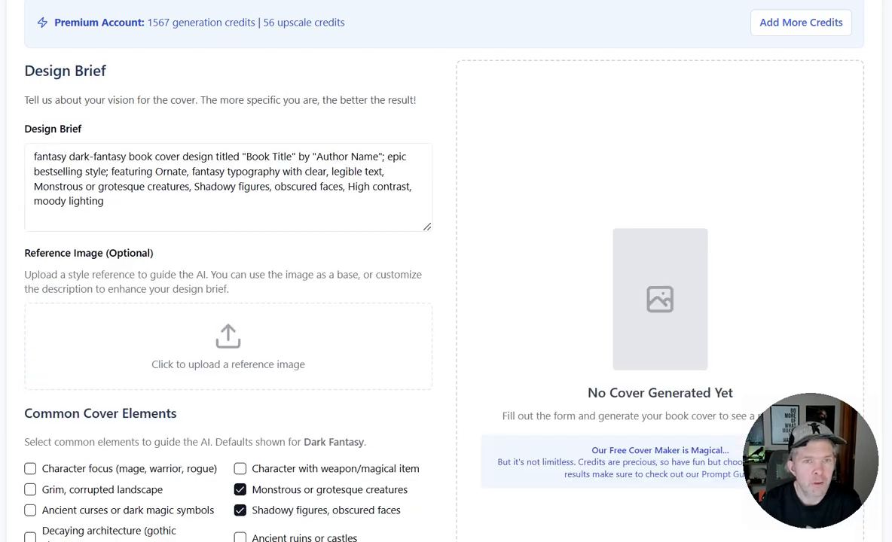
{"action": "scroll", "coordinate": [226, 66], "scroll_direction": "down", "scroll_amount": 3}
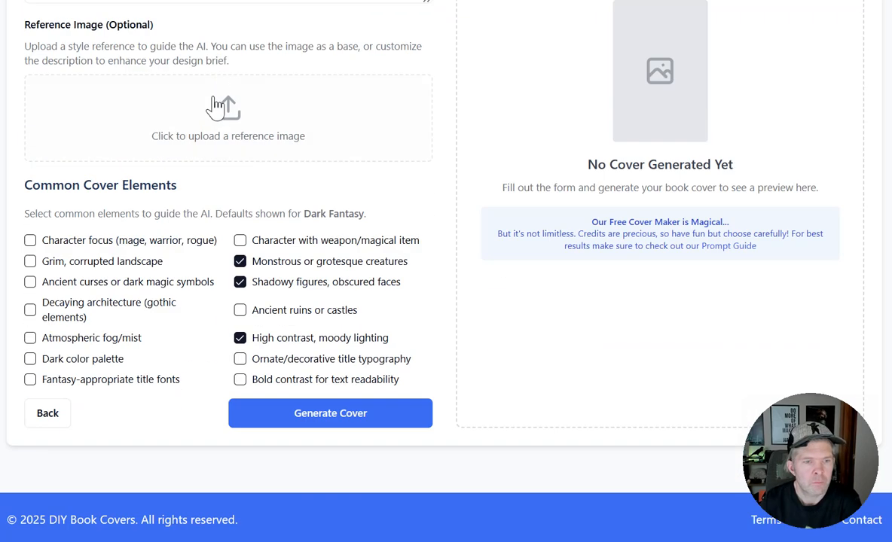
{"action": "left_click", "coordinate": [240, 339]}
{"action": "left_click", "coordinate": [239, 262]}
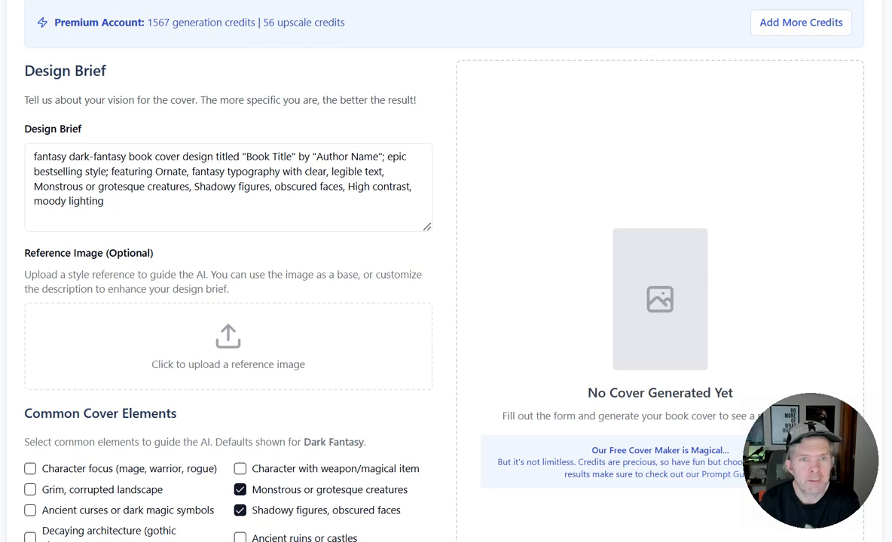
Upload the Darkwood Manor cover 1744086655285.png as the reference image and highlight its generated description.
{"action": "scroll", "coordinate": [175, 225], "scroll_direction": "down", "scroll_amount": 3}
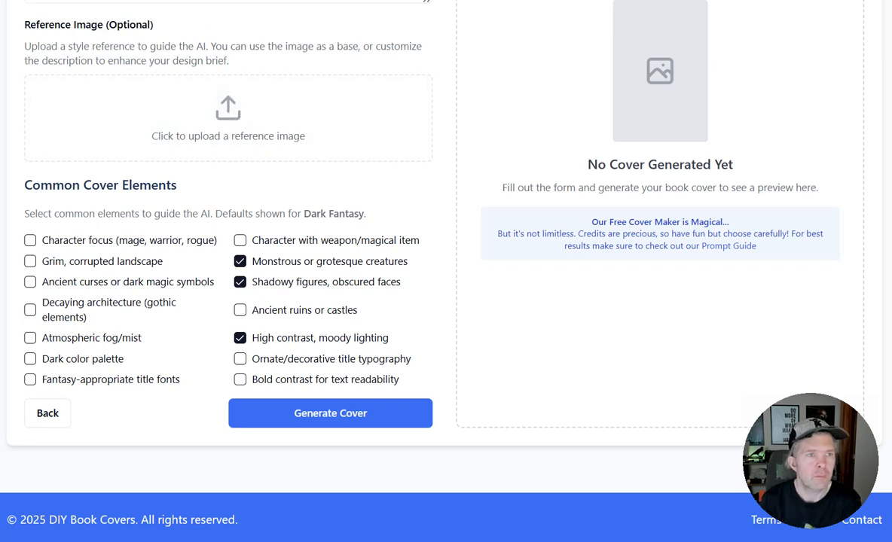
{"action": "left_click_drag", "start_coordinate": [42, 214], "coordinate": [214, 112]}
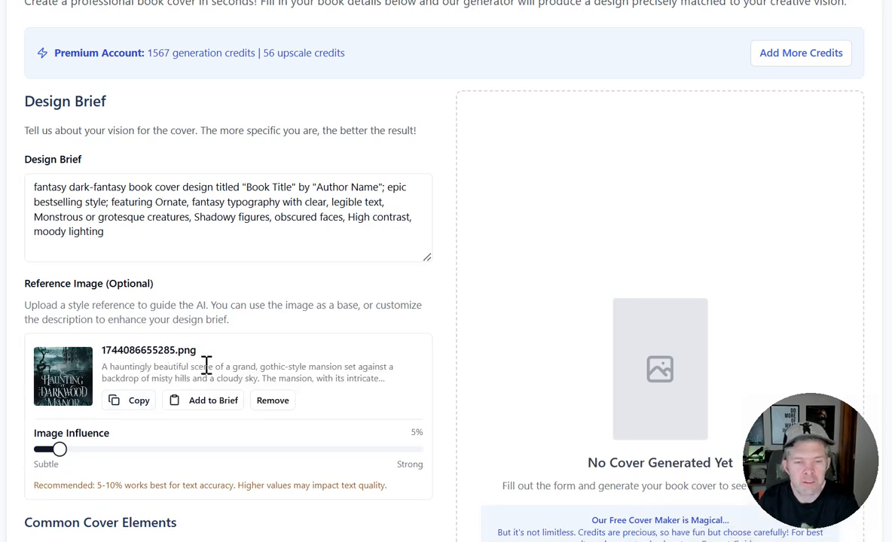
{"action": "scroll", "coordinate": [203, 365], "scroll_direction": "down", "scroll_amount": 4}
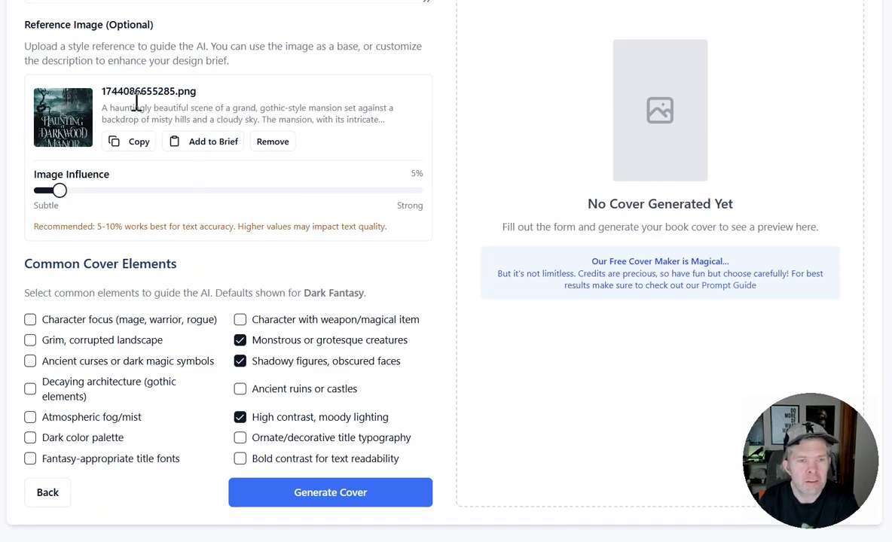
{"action": "left_click_drag", "start_coordinate": [102, 108], "coordinate": [397, 129]}
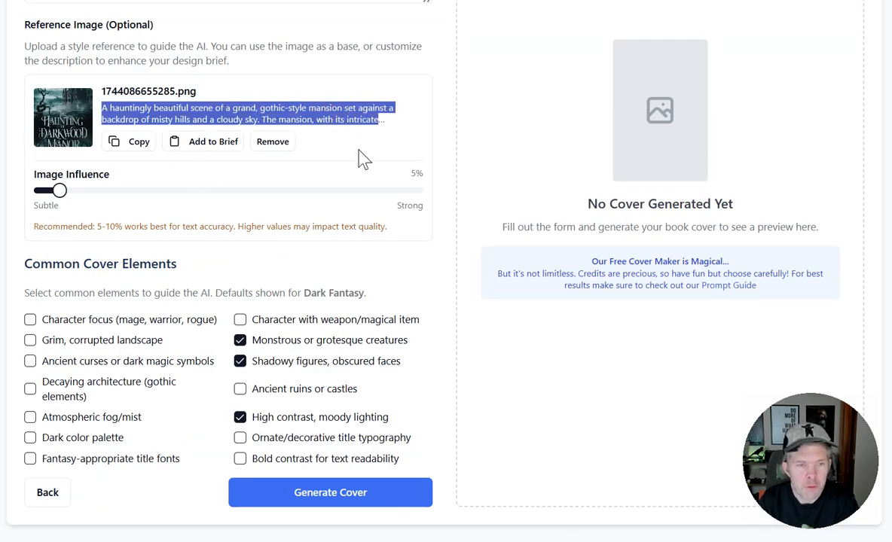
Examine the reference image's description and influence setting alongside the title and author wording in the design brief.
{"action": "scroll", "coordinate": [210, 221], "scroll_direction": "up", "scroll_amount": 3}
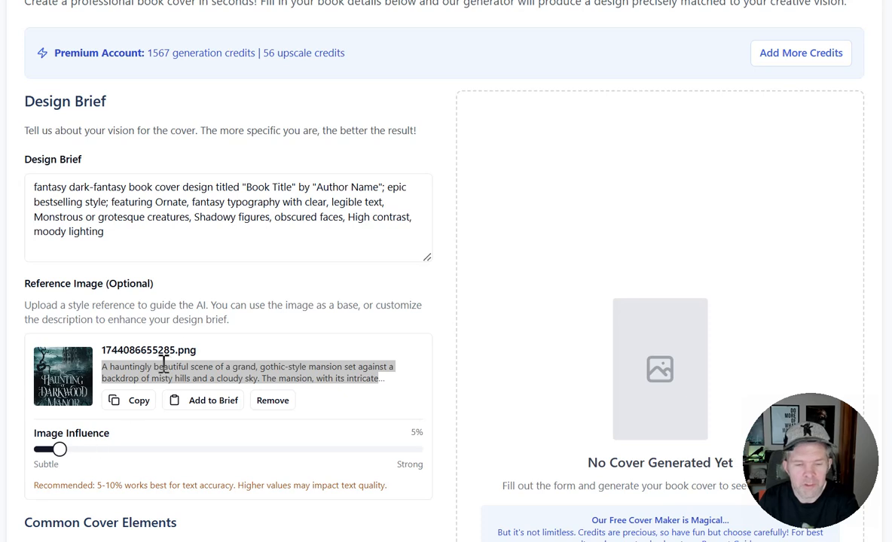
{"action": "scroll", "coordinate": [209, 301], "scroll_direction": "down", "scroll_amount": 3}
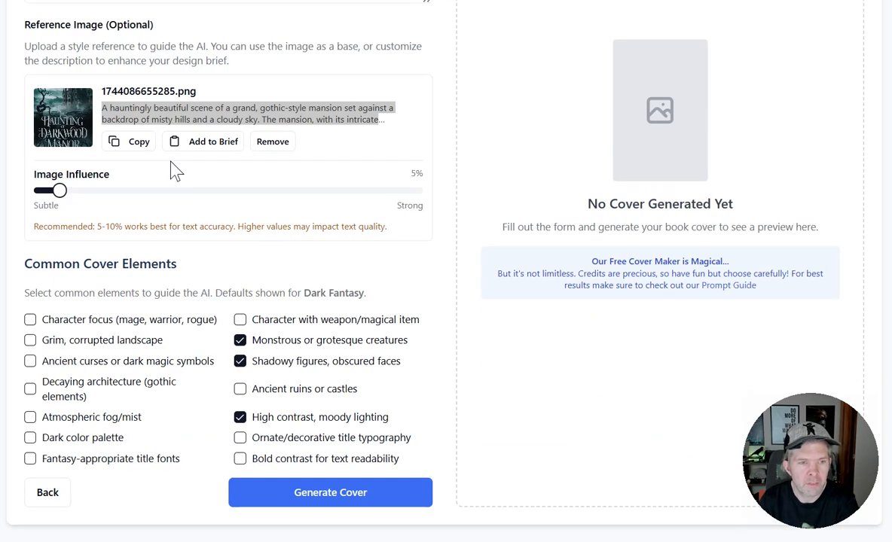
{"action": "scroll", "coordinate": [211, 50], "scroll_direction": "up", "scroll_amount": 3}
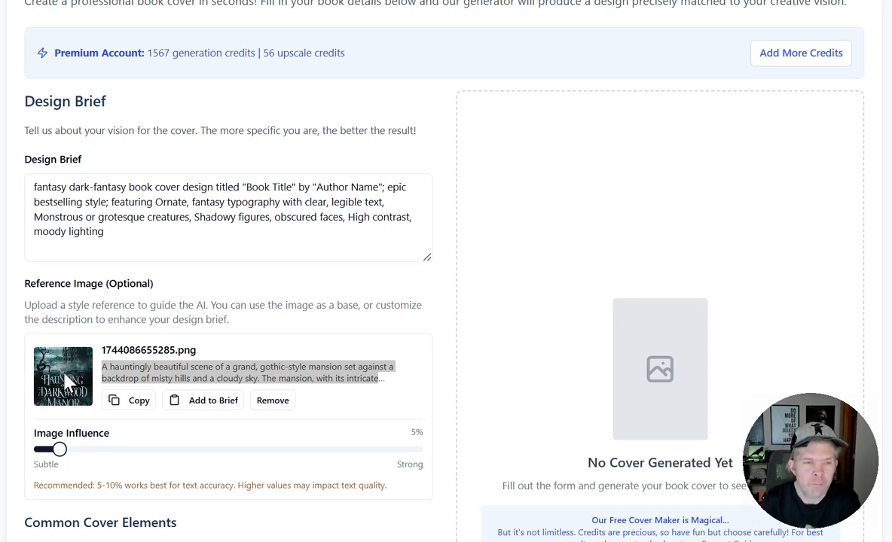
{"action": "left_click", "coordinate": [59, 455]}
{"action": "mouse_move", "coordinate": [60, 452]}
{"action": "left_mouse_down"}
{"action": "mouse_move", "coordinate": [485, 503]}
{"action": "mouse_move", "coordinate": [54, 459]}
{"action": "left_mouse_up"}
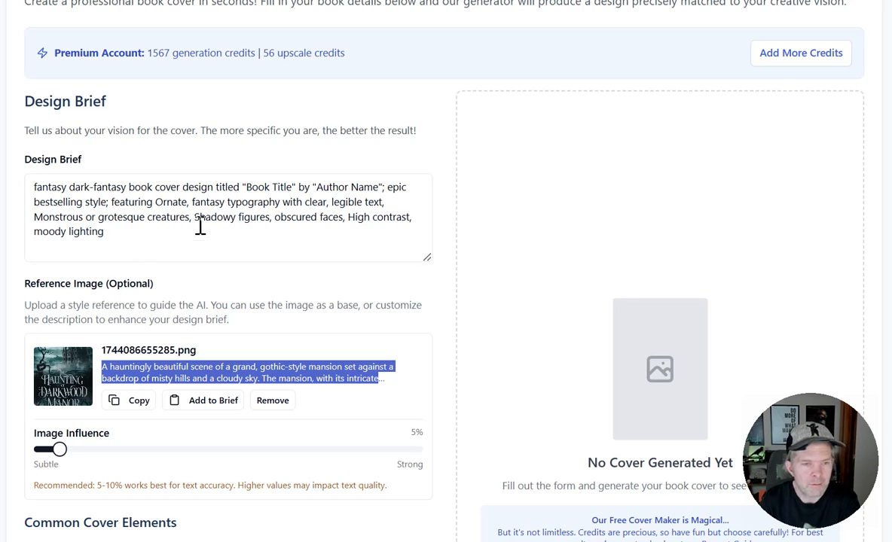
{"action": "left_click_drag", "start_coordinate": [241, 186], "coordinate": [403, 187]}
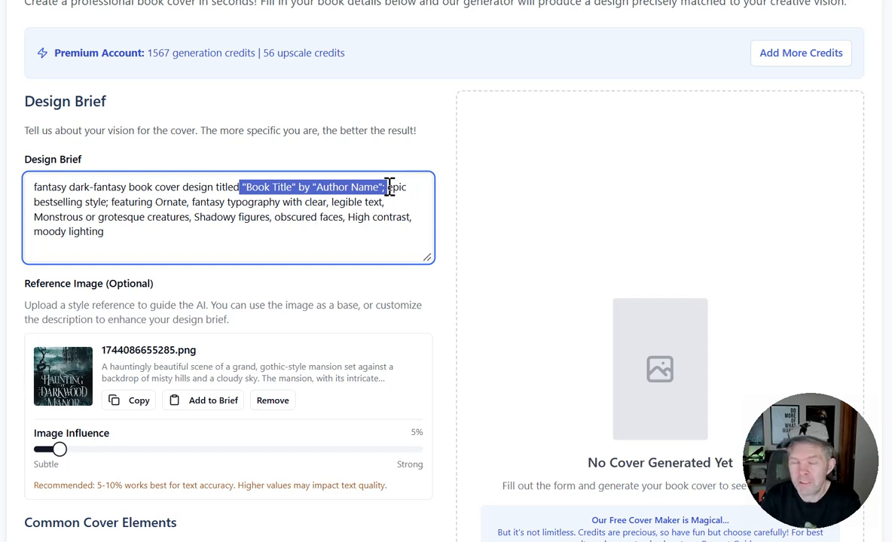
Try the reference image's influence at 100% and 50%, and return it to 5%.
{"action": "left_click_drag", "start_coordinate": [60, 449], "coordinate": [397, 450]}
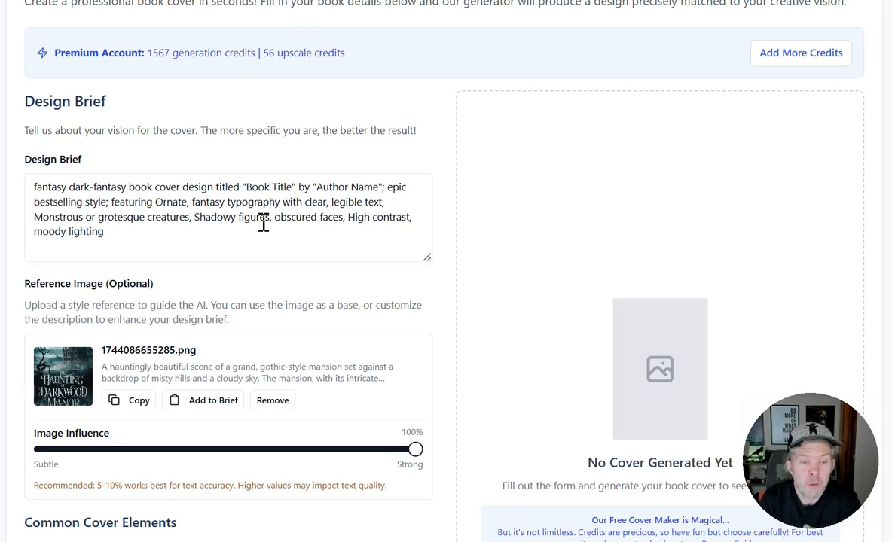
{"action": "left_click_drag", "start_coordinate": [415, 450], "coordinate": [233, 466]}
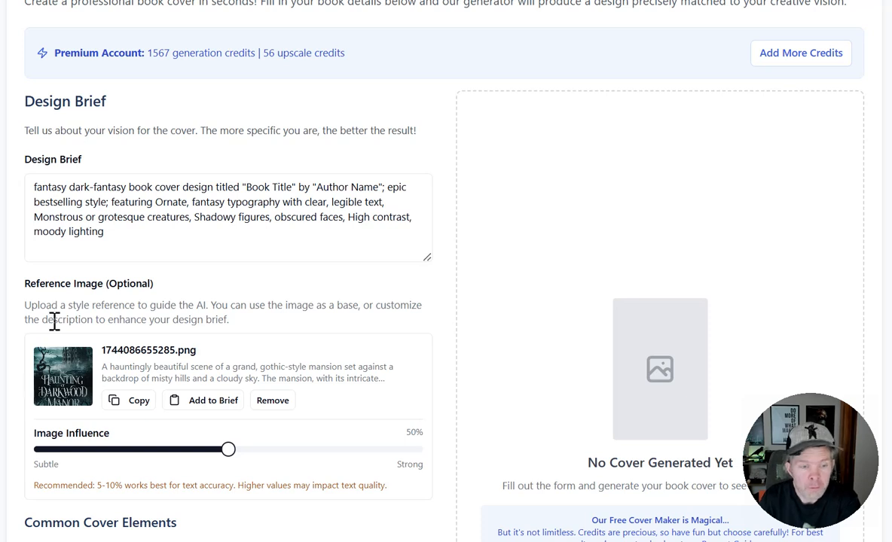
{"action": "left_click_drag", "start_coordinate": [233, 455], "coordinate": [54, 456]}
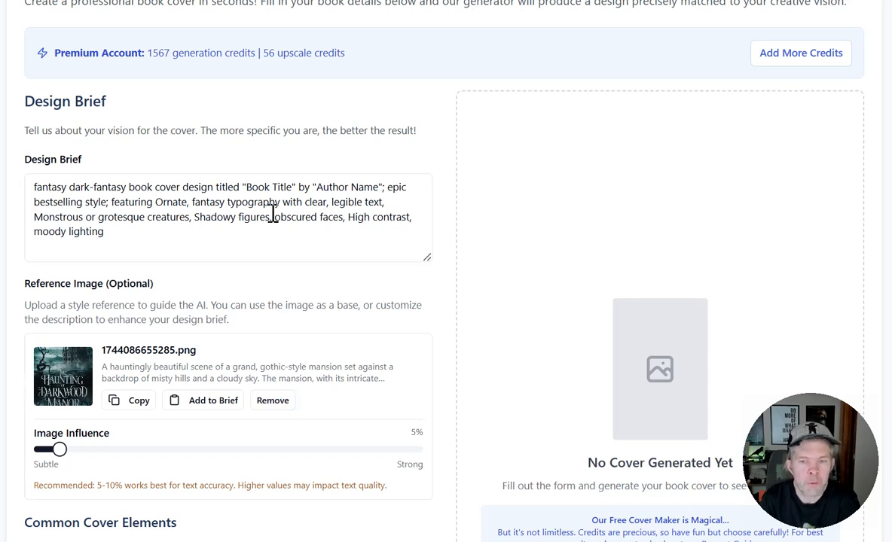
Generate the dark fantasy cover from the brief and reference image, and highlight the whole design brief text.
{"action": "scroll", "coordinate": [273, 211], "scroll_direction": "down", "scroll_amount": 3}
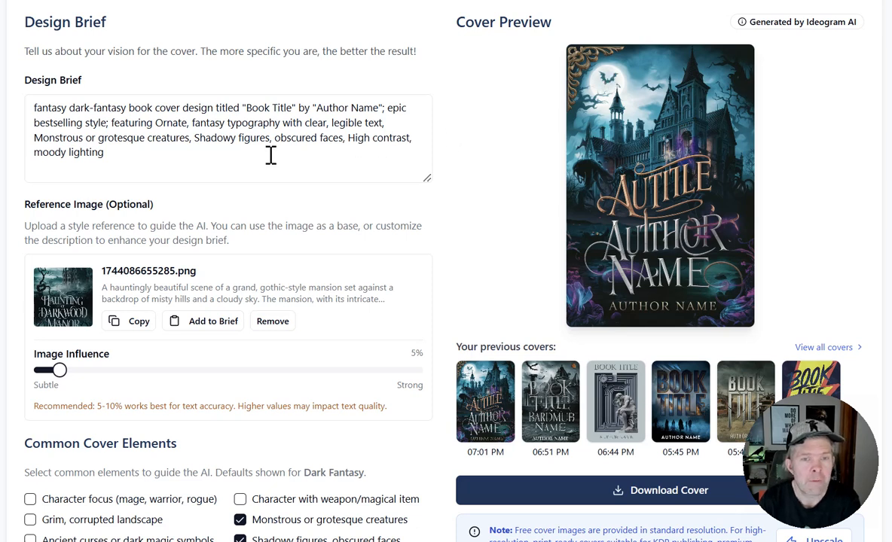
{"action": "left_click_drag", "start_coordinate": [203, 163], "coordinate": [32, 109]}
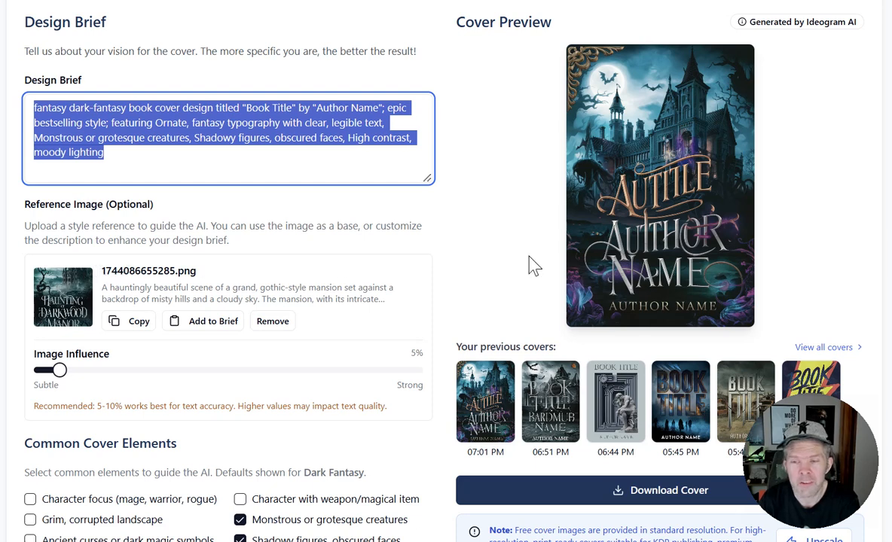
Add the reference image's description to the design brief and highlight its closing sentence about the title 'The Haunting of Darkwood Manor'.
{"action": "scroll", "coordinate": [650, 125], "scroll_direction": "down", "scroll_amount": 3}
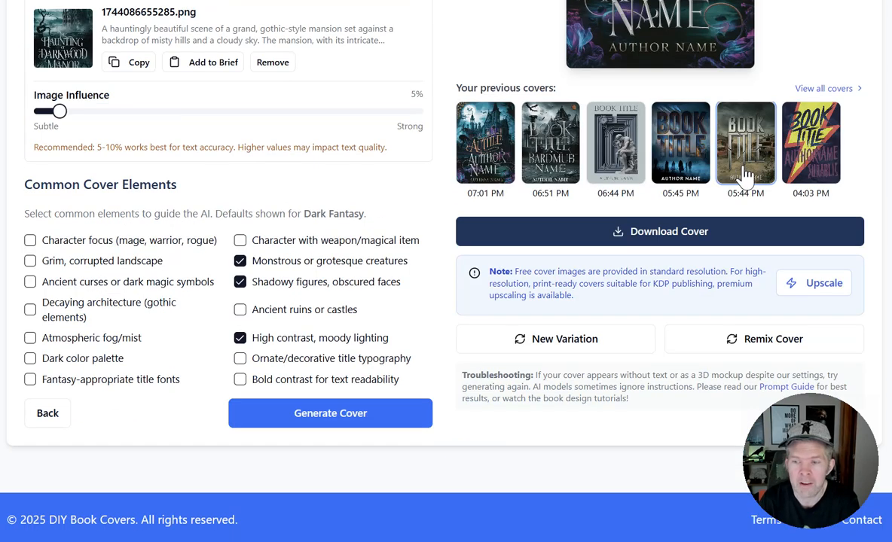
{"action": "left_click", "coordinate": [781, 342]}
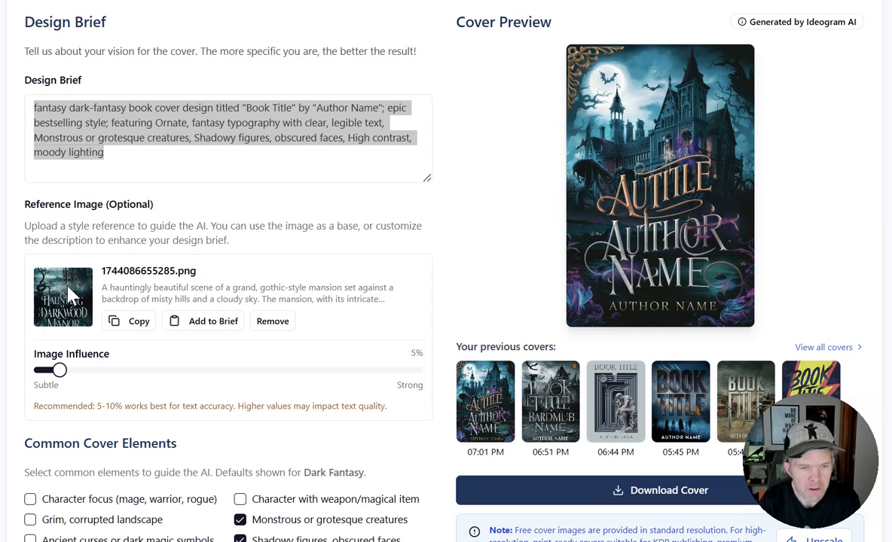
{"action": "left_click", "coordinate": [120, 322]}
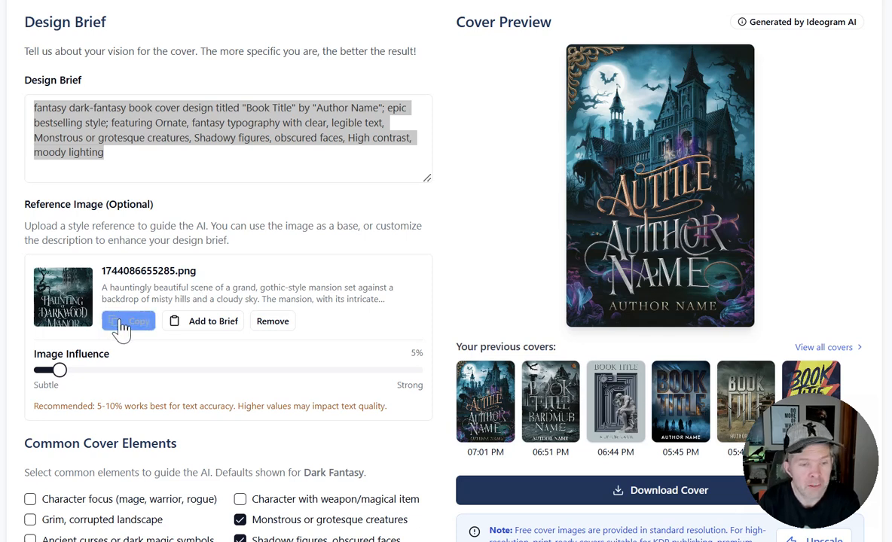
{"action": "left_click", "coordinate": [205, 330]}
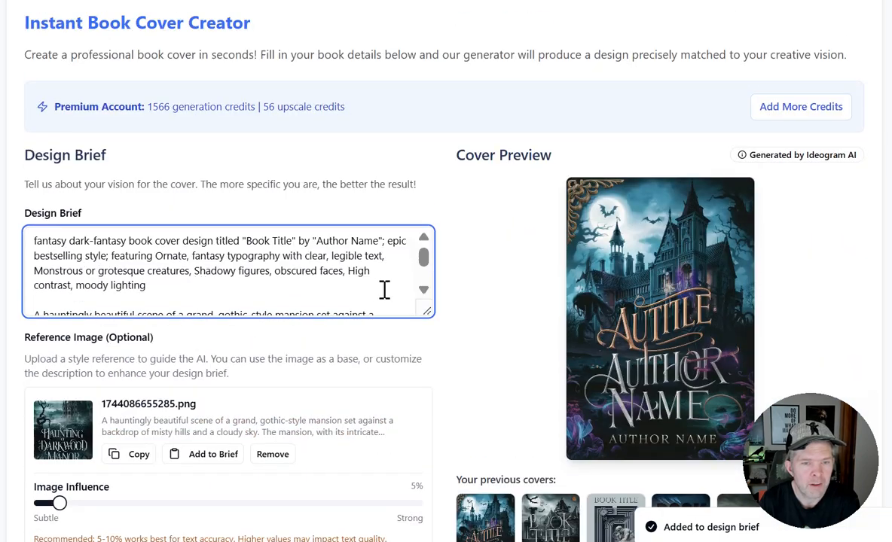
{"action": "left_click", "coordinate": [424, 291]}
{"action": "left_click", "coordinate": [424, 291]}
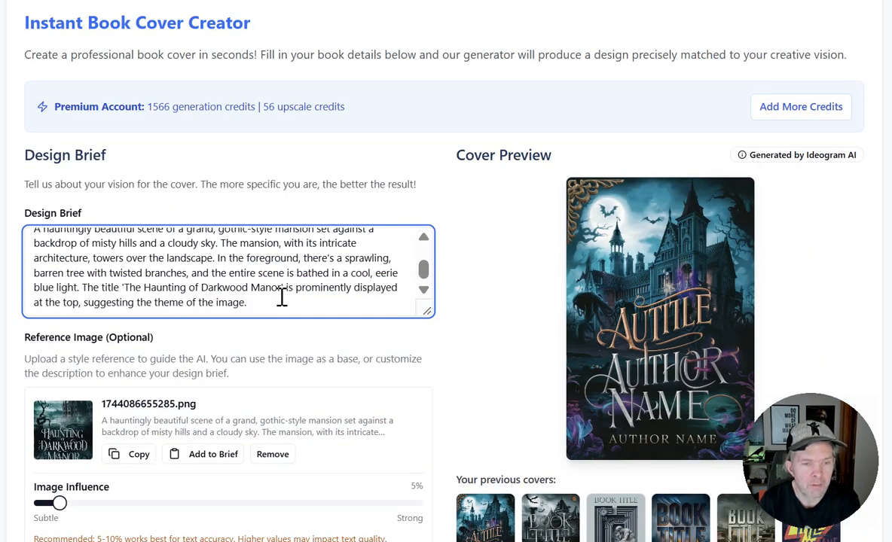
{"action": "left_click", "coordinate": [260, 1]}
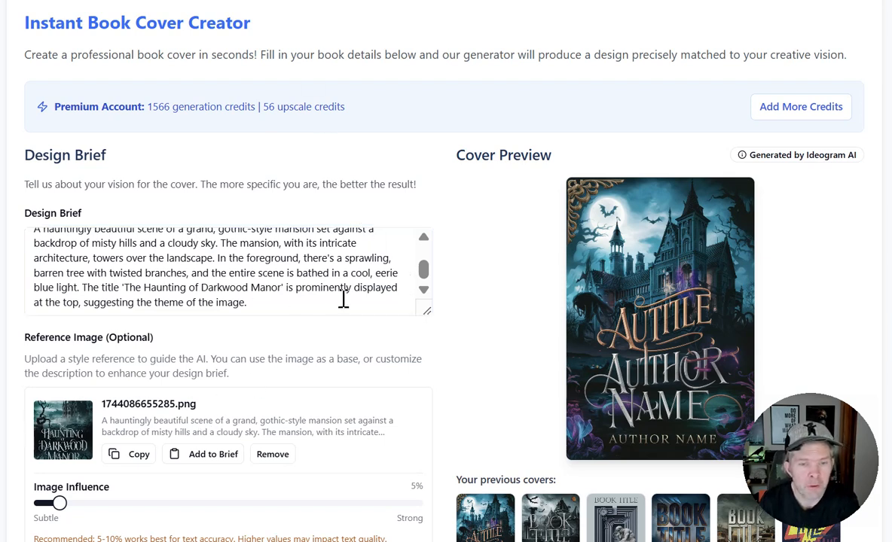
{"action": "left_click_drag", "start_coordinate": [79, 287], "coordinate": [286, 305]}
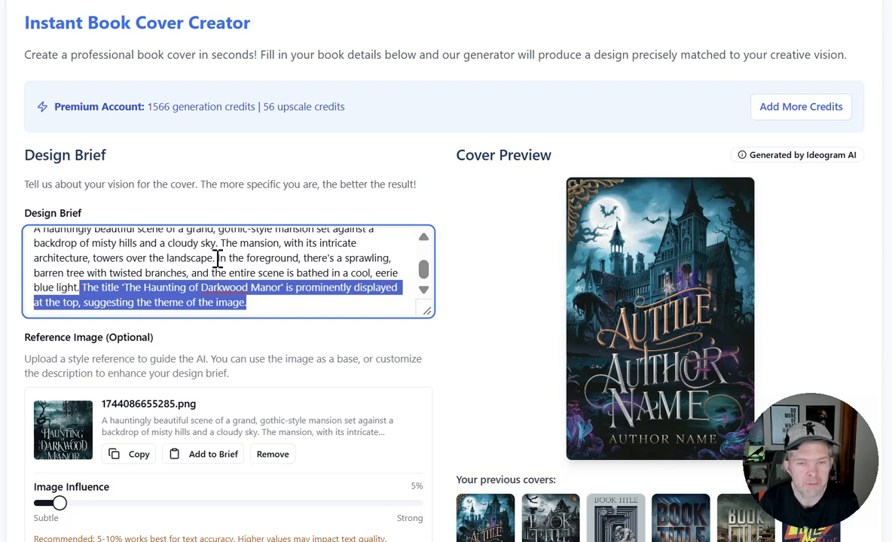
{"action": "left_click_drag", "start_coordinate": [426, 310], "coordinate": [426, 329]}
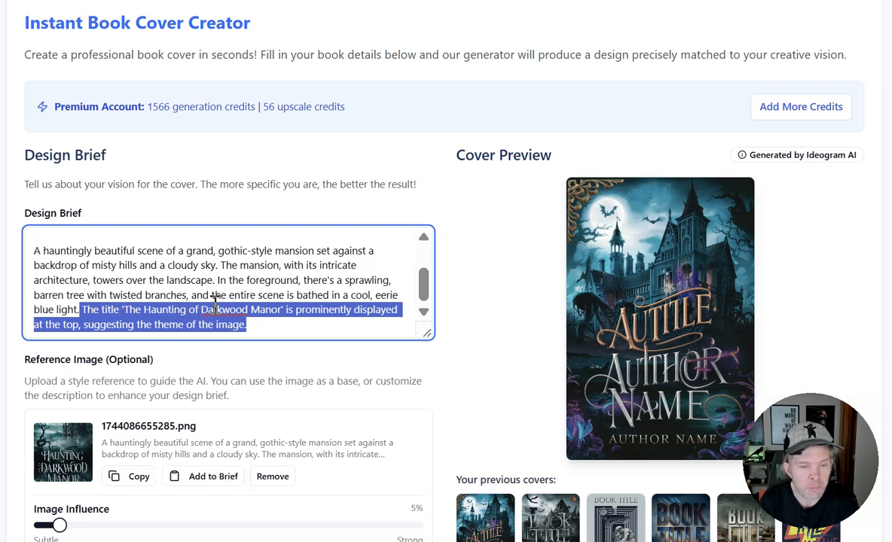
Remove the reference image 1744086655285.png from the cover settings.
{"action": "scroll", "coordinate": [189, 372], "scroll_direction": "down", "scroll_amount": 3}
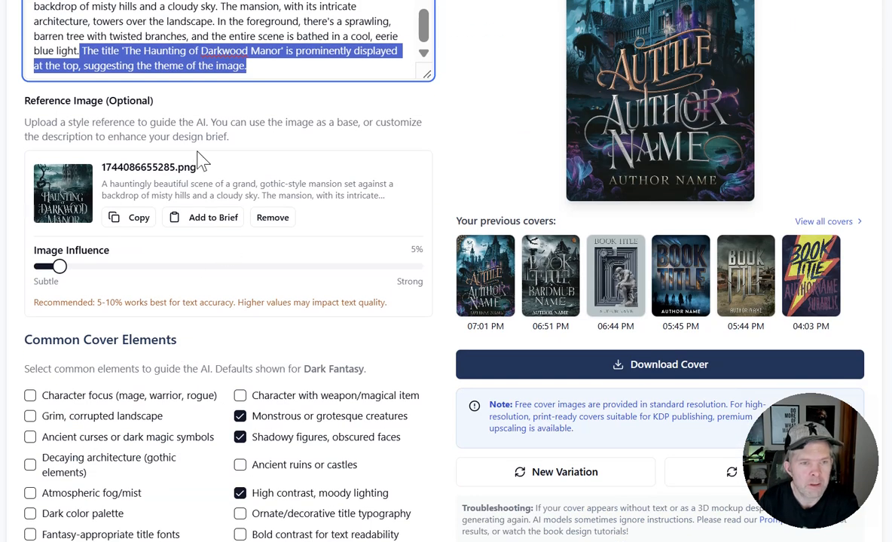
{"action": "left_click", "coordinate": [200, 160]}
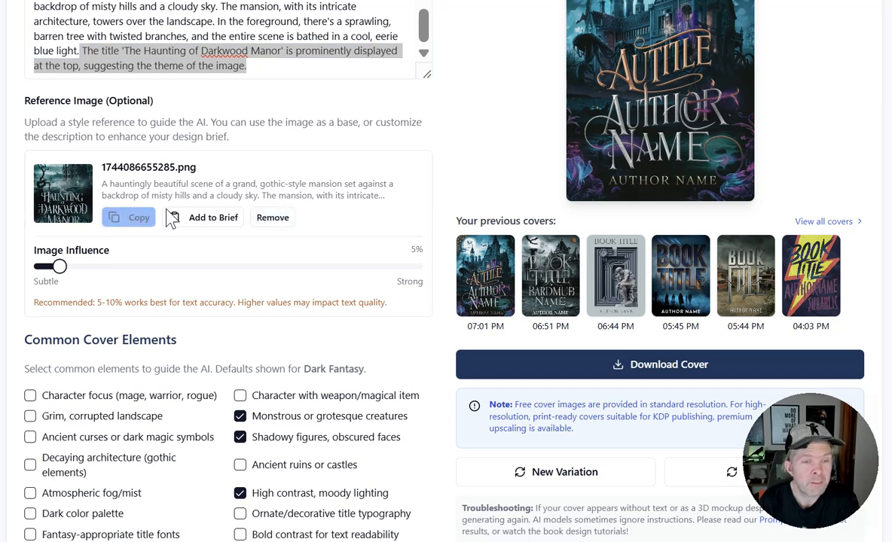
{"action": "left_click", "coordinate": [269, 219]}
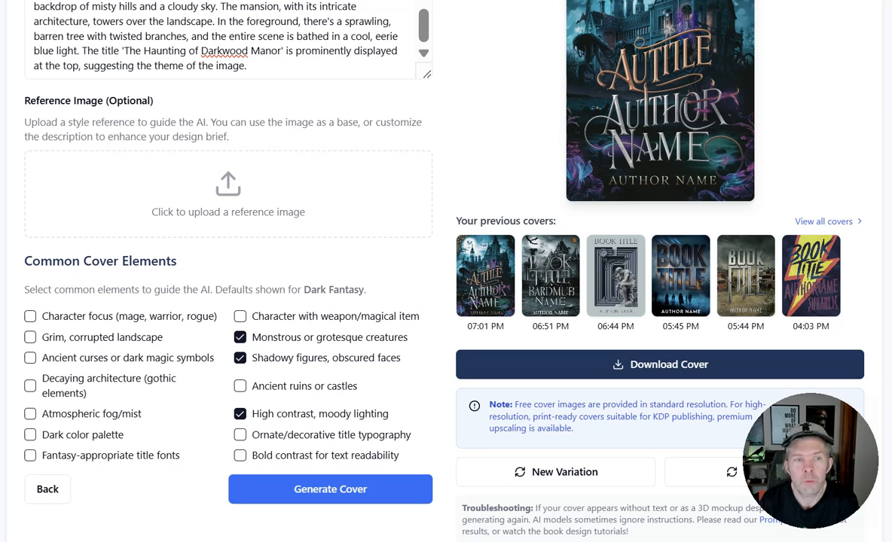
Replace "The title 'The Haunting of Darkwood Manor'" in the design brief with "Fantasy fonts, title,".
{"action": "scroll", "coordinate": [162, 161], "scroll_direction": "up", "scroll_amount": 3}
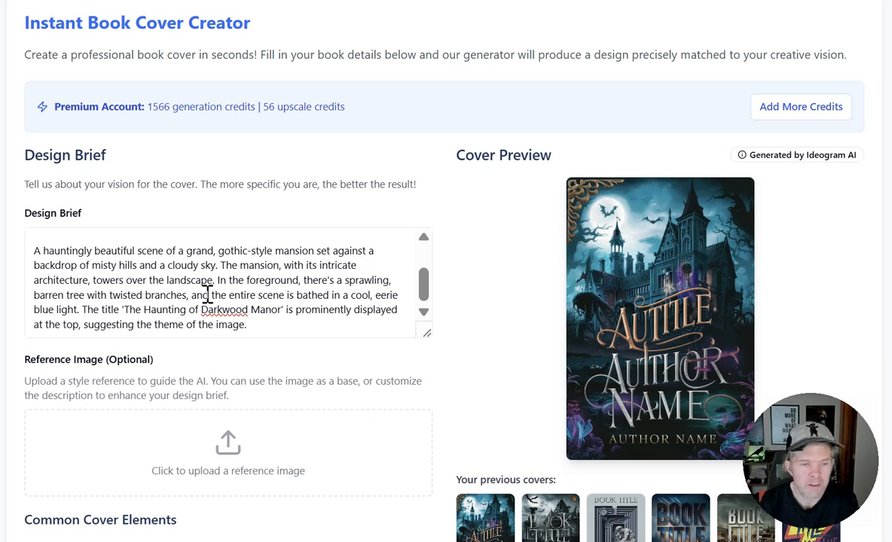
{"action": "triple_click", "coordinate": [124, 314]}
{"action": "left_click", "coordinate": [157, 319]}
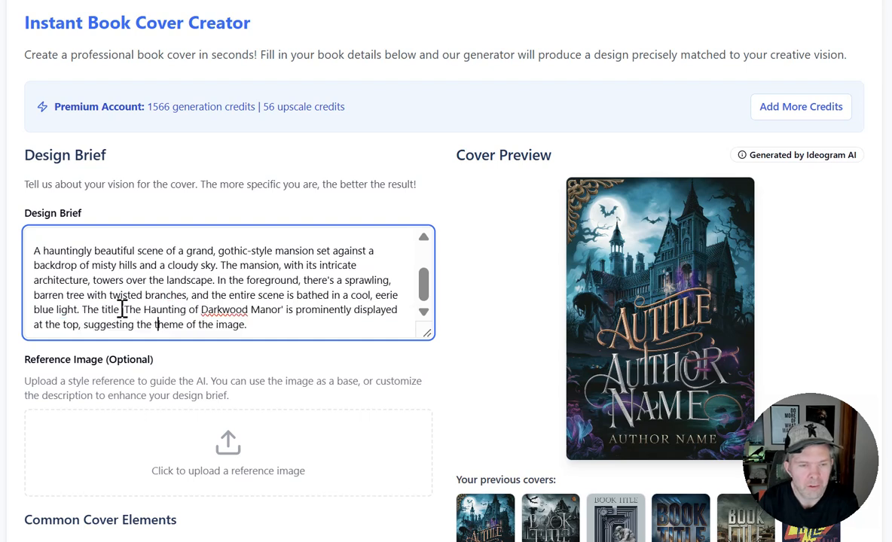
{"action": "left_click_drag", "start_coordinate": [82, 311], "coordinate": [287, 316]}
{"action": "key", "text": "BackSpace"}
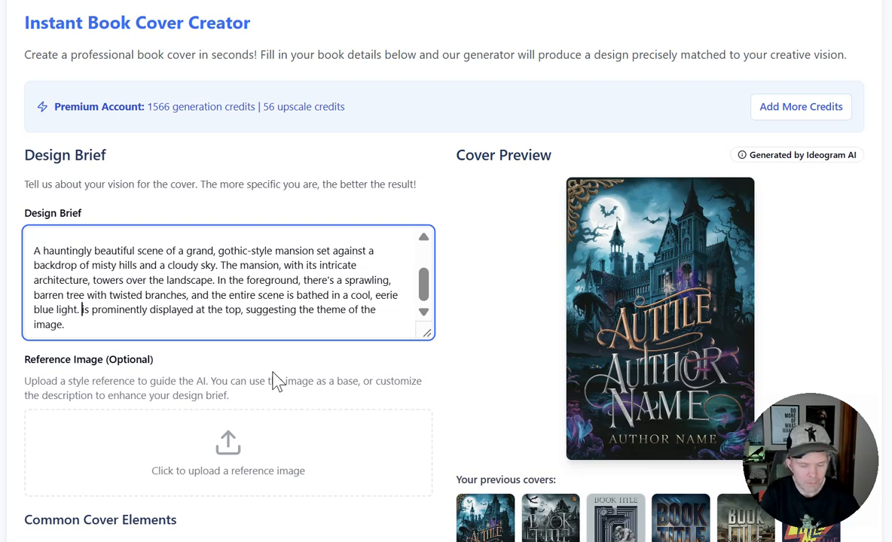
{"action": "type", "text": "Fantasy fo"}
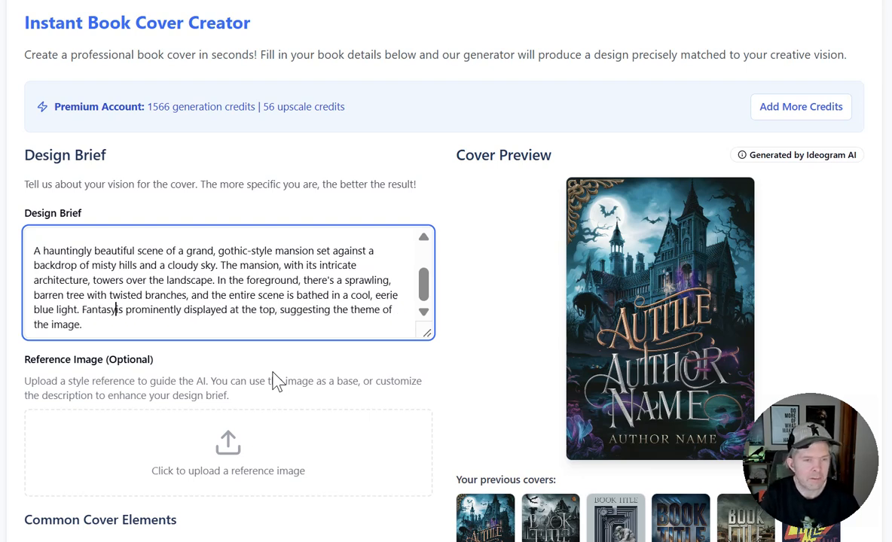
{"action": "type", "text": "nts, title,"}
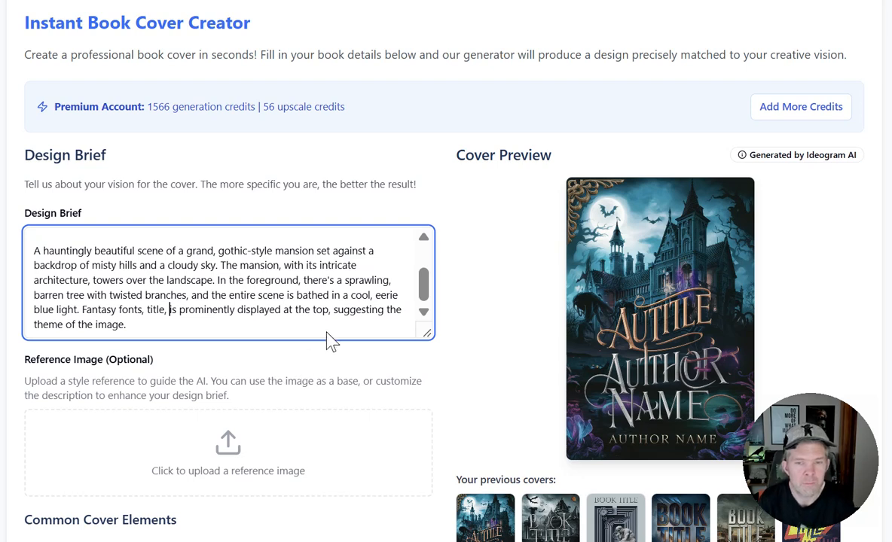
Enlarge the design brief box to fit the whole text, and highlight the title and author wording and the mansion paragraph.
{"action": "left_click_drag", "start_coordinate": [422, 292], "coordinate": [428, 267]}
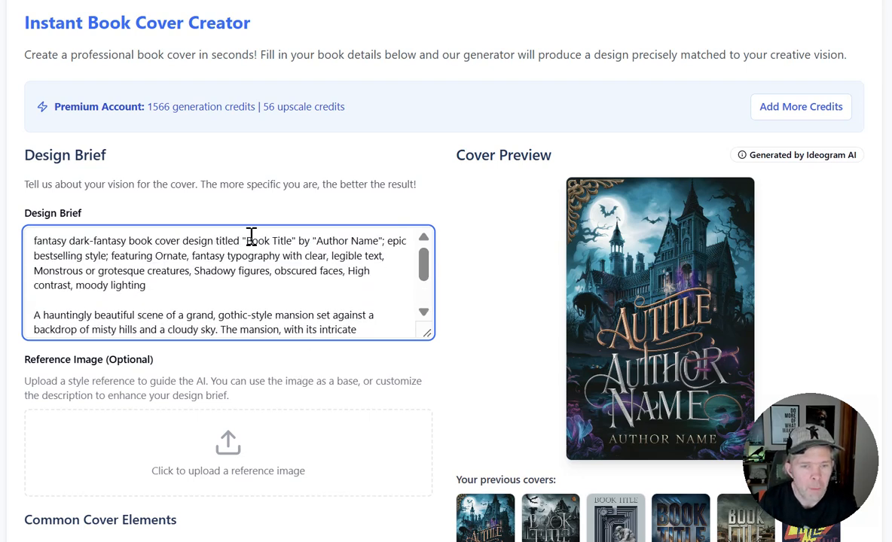
{"action": "left_click_drag", "start_coordinate": [246, 239], "coordinate": [378, 239]}
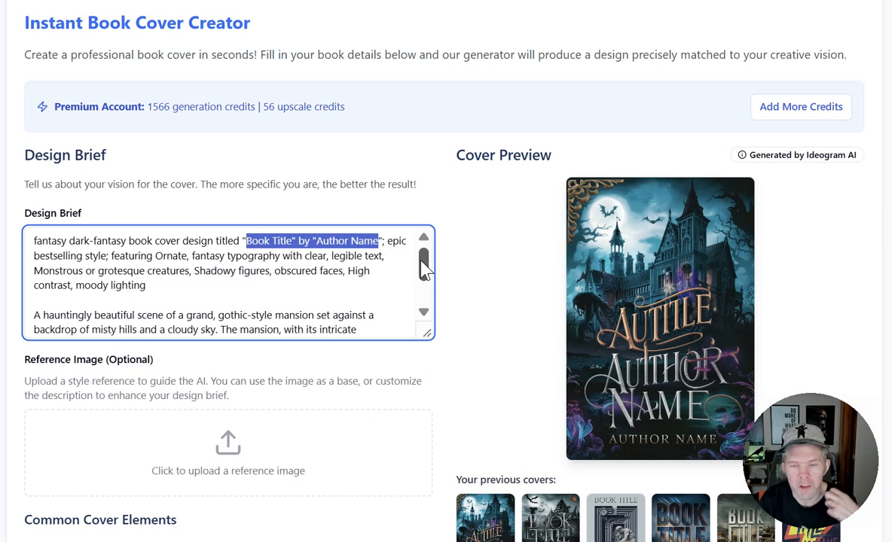
{"action": "left_click", "coordinate": [249, 1]}
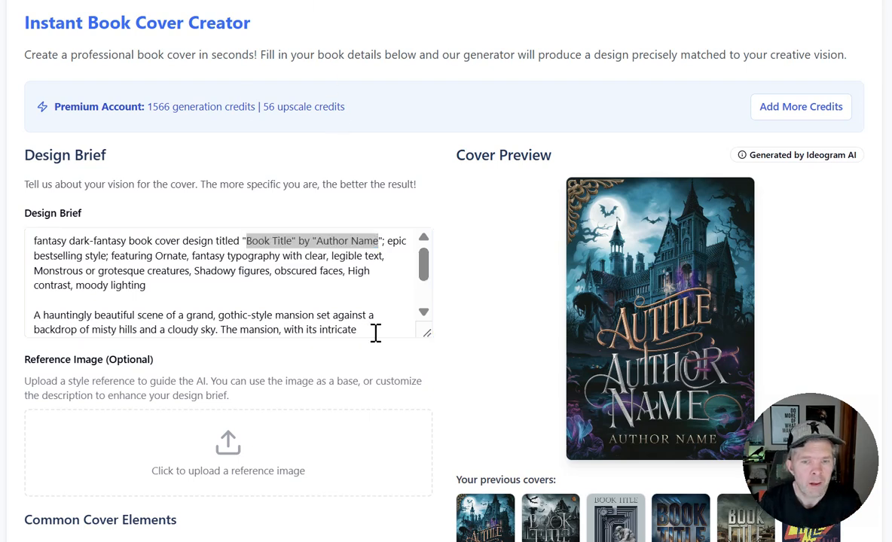
{"action": "left_click_drag", "start_coordinate": [420, 335], "coordinate": [405, 410]}
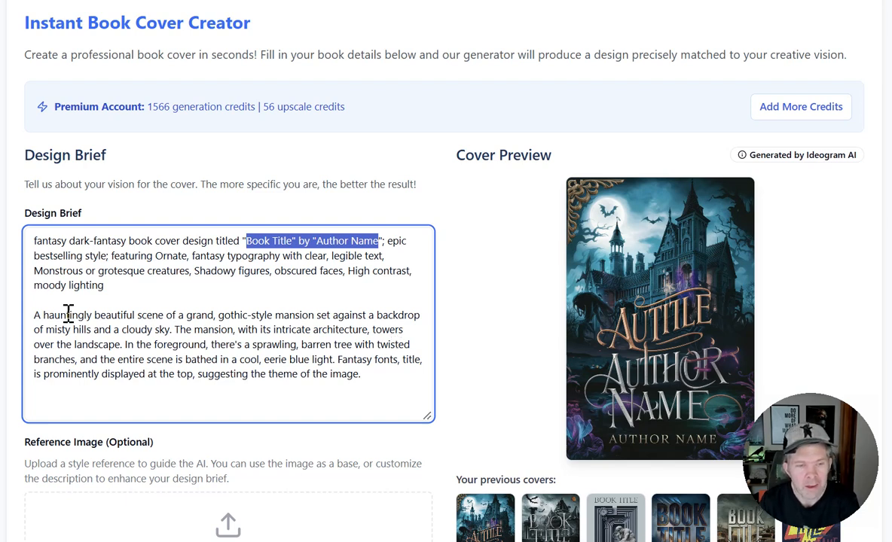
{"action": "left_click_drag", "start_coordinate": [25, 314], "coordinate": [369, 377]}
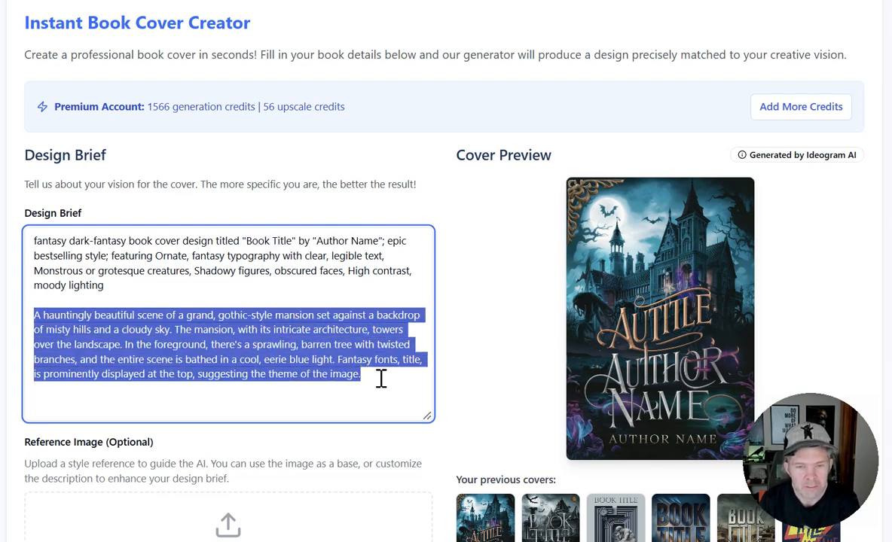
{"action": "left_click", "coordinate": [220, 343]}
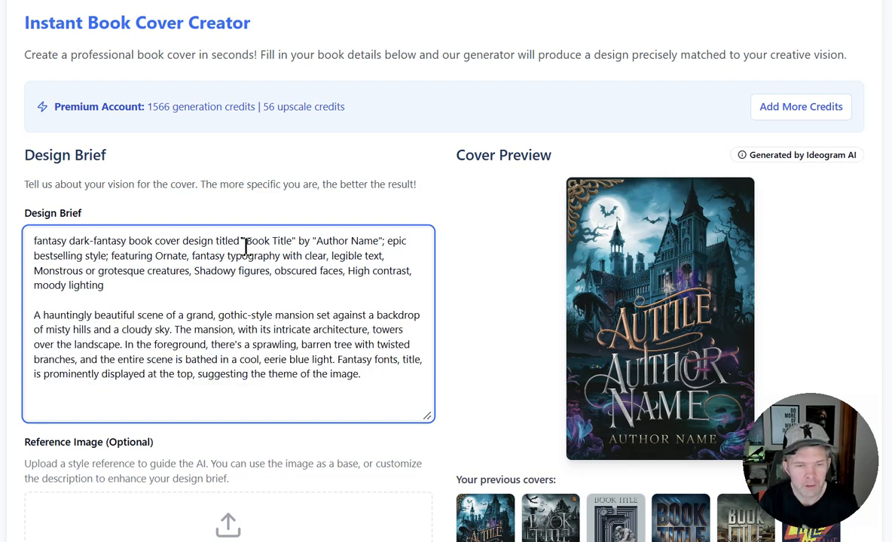
{"action": "left_click", "coordinate": [197, 2]}
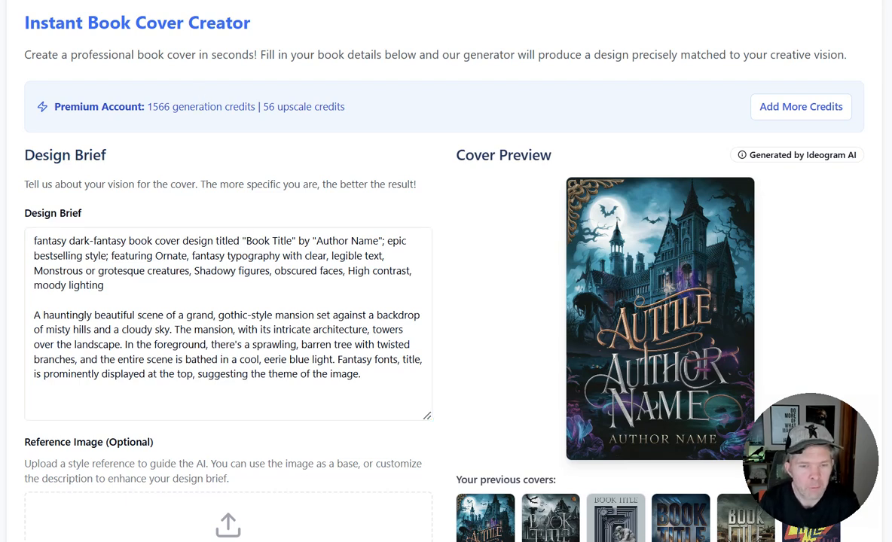
Review the brief against the common cover elements, highlighting "grand, gothic-style mansion" and the opening dark-fantasy paragraph.
{"action": "scroll", "coordinate": [204, 315], "scroll_direction": "down", "scroll_amount": 3}
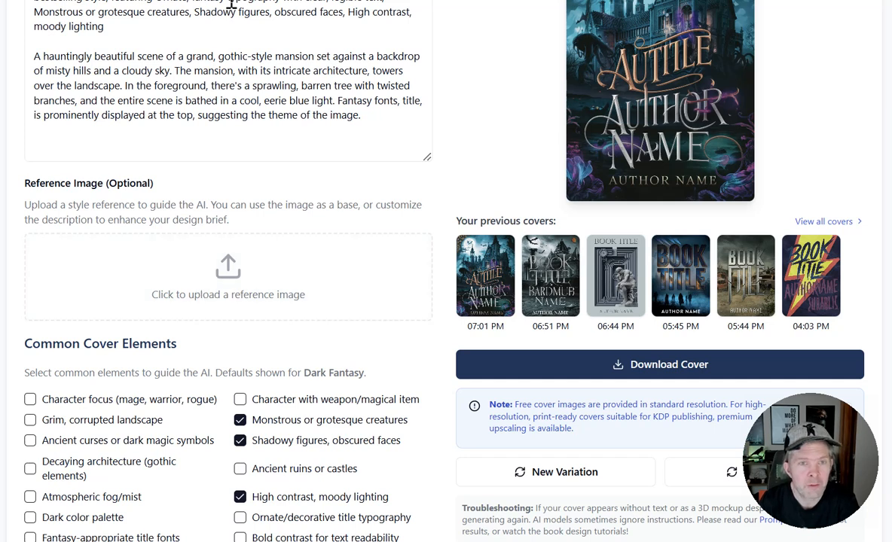
{"action": "scroll", "coordinate": [226, 271], "scroll_direction": "up", "scroll_amount": 3}
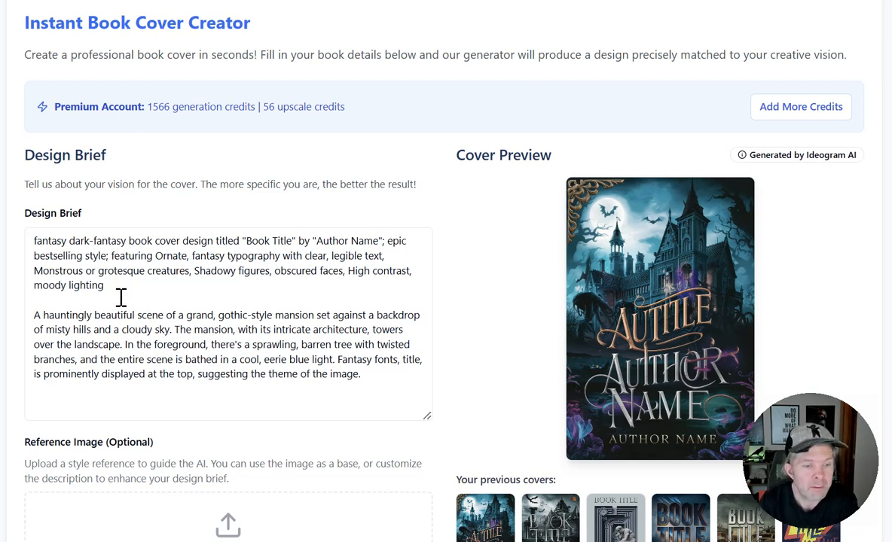
{"action": "scroll", "coordinate": [113, 287], "scroll_direction": "down", "scroll_amount": 3}
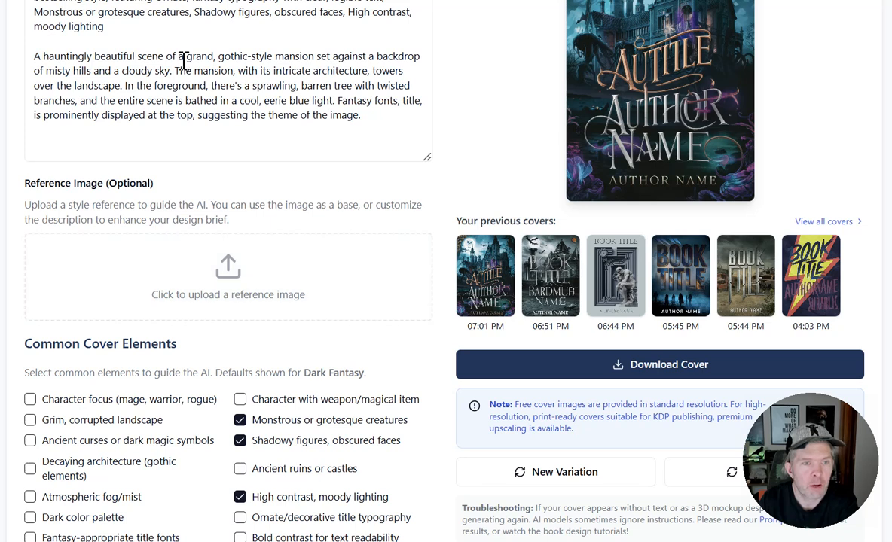
{"action": "scroll", "coordinate": [113, 117], "scroll_direction": "up", "scroll_amount": 3}
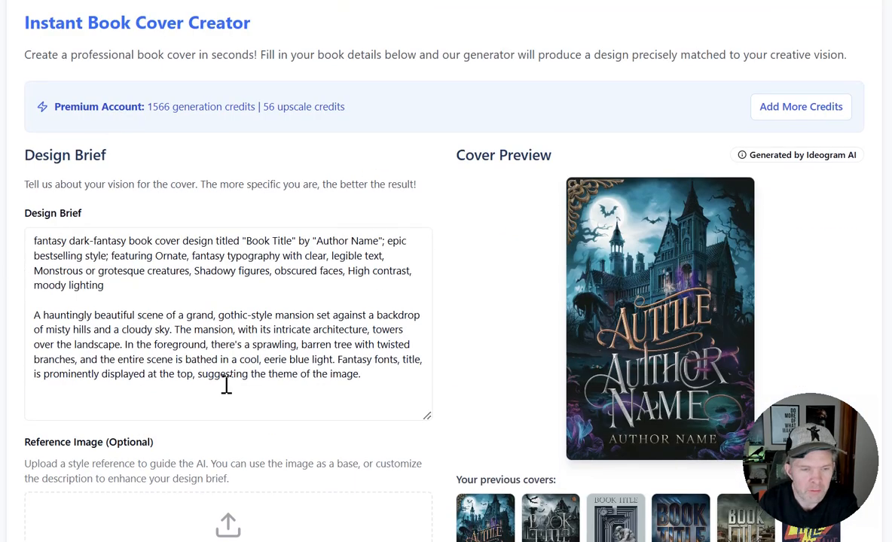
{"action": "scroll", "coordinate": [172, 360], "scroll_direction": "down", "scroll_amount": 3}
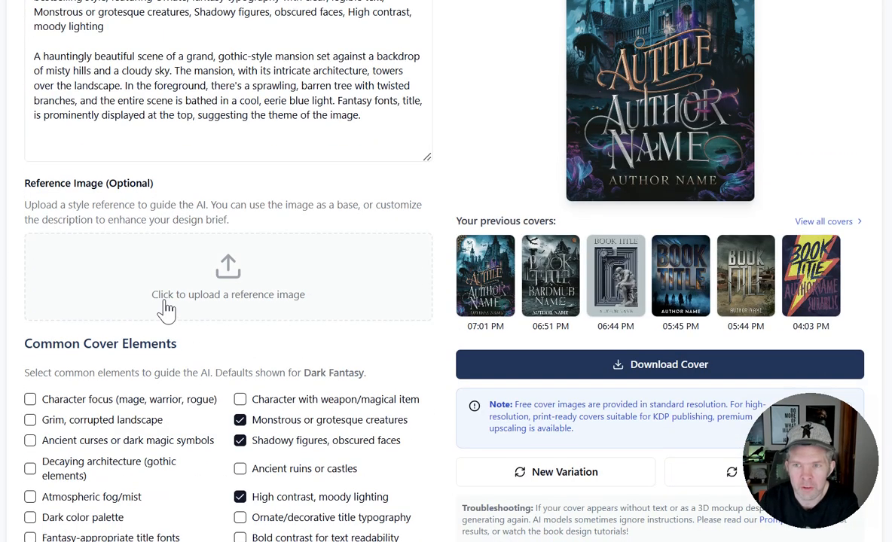
{"action": "scroll", "coordinate": [166, 309], "scroll_direction": "up", "scroll_amount": 3}
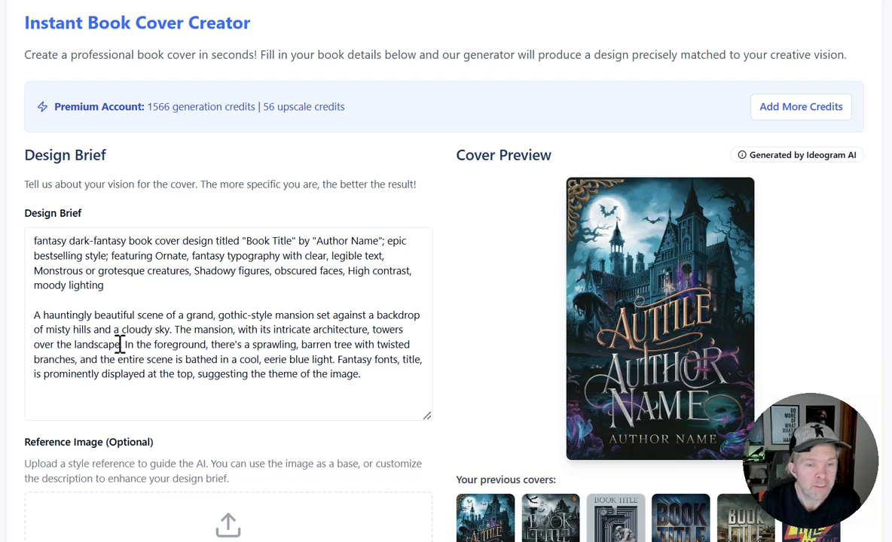
{"action": "left_click_drag", "start_coordinate": [186, 315], "coordinate": [314, 316]}
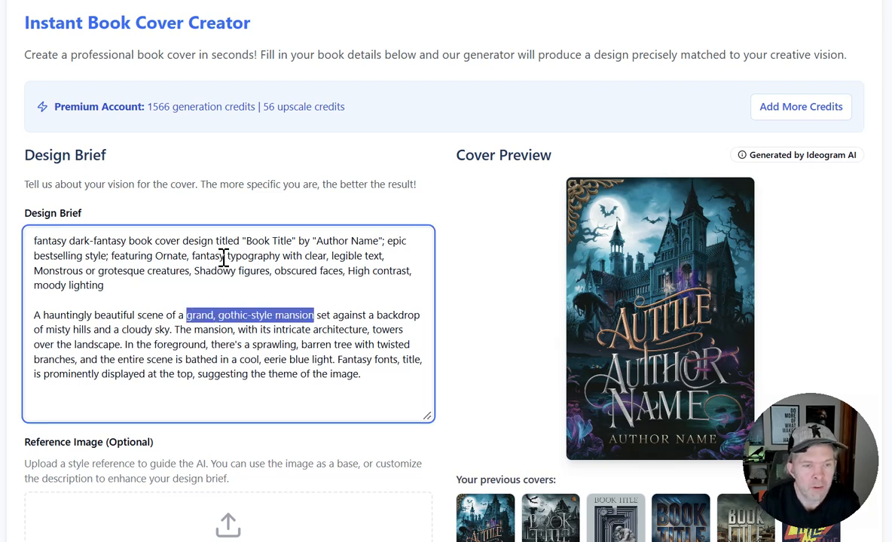
{"action": "scroll", "coordinate": [211, 279], "scroll_direction": "up", "scroll_amount": 2}
{"action": "left_click_drag", "start_coordinate": [131, 374], "coordinate": [9, 308]}
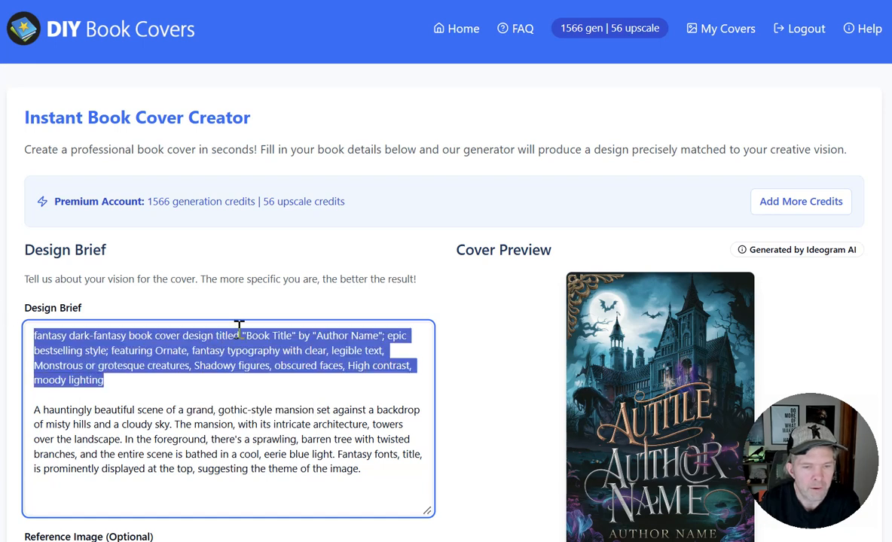
Generate a new dark fantasy cover from the edited design brief without a reference image.
{"action": "scroll", "coordinate": [279, 295], "scroll_direction": "down", "scroll_amount": 3}
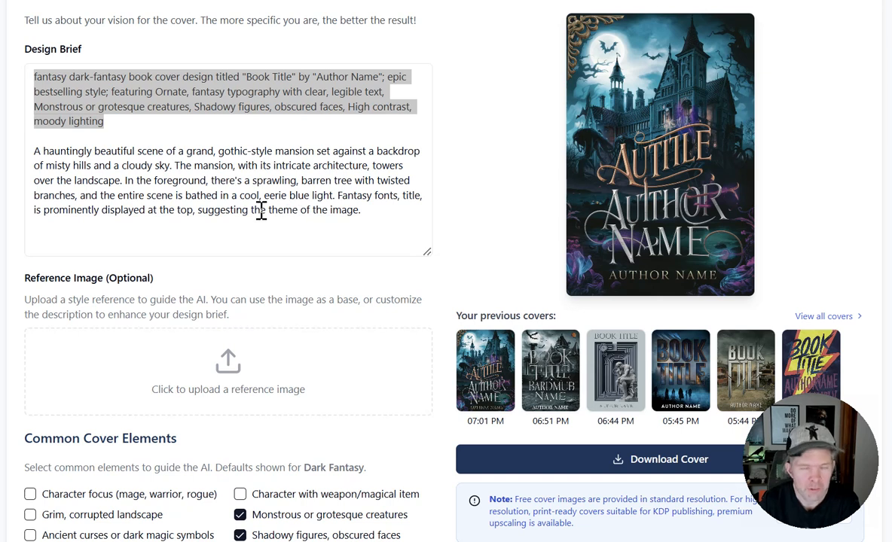
{"action": "scroll", "coordinate": [294, 313], "scroll_direction": "down", "scroll_amount": 3}
{"action": "left_click", "coordinate": [330, 411]}
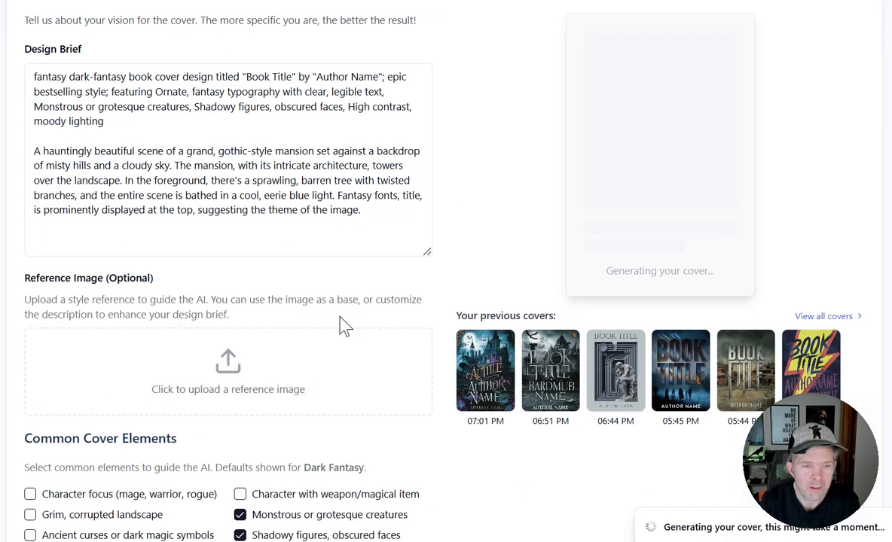
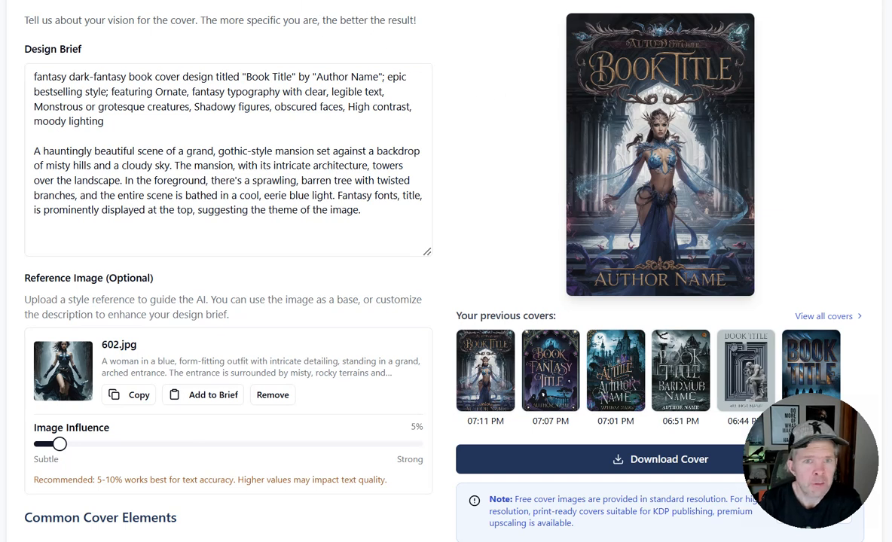
Compare the 602.jpg reference image with the generated cover and the design brief.
{"action": "key", "text": "alt+Tab"}
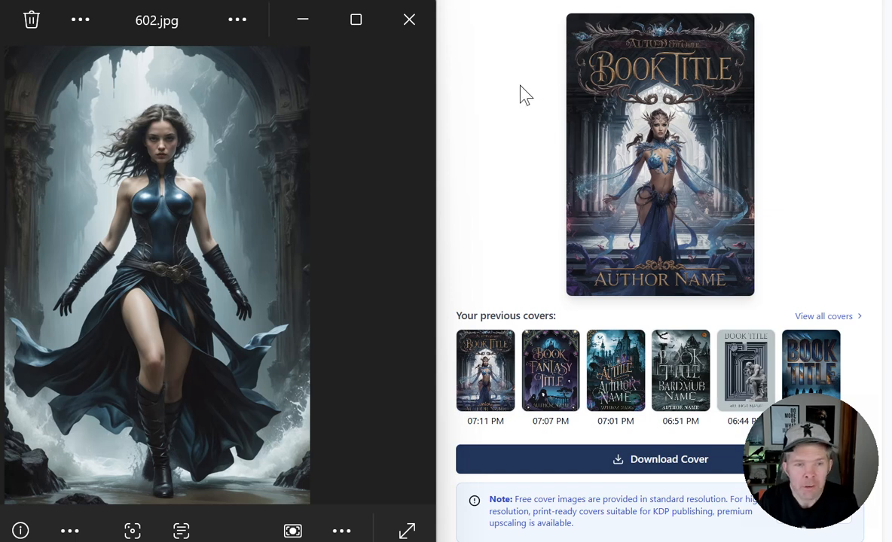
{"action": "left_click", "coordinate": [302, 20]}
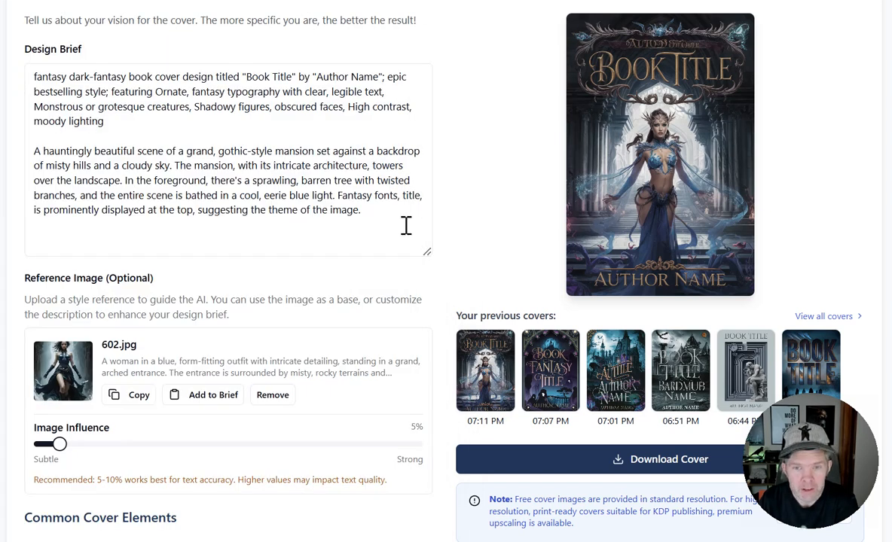
{"action": "scroll", "coordinate": [454, 283], "scroll_direction": "up", "scroll_amount": 4}
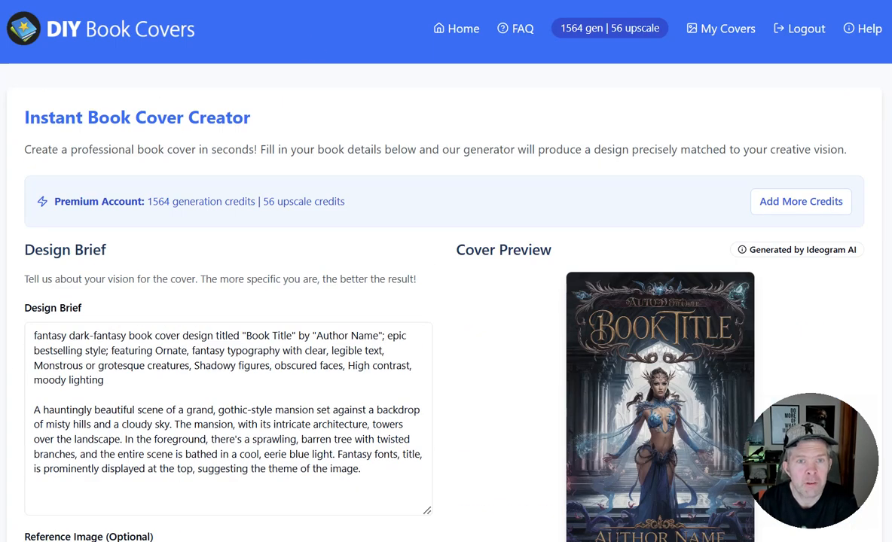
{"action": "scroll", "coordinate": [275, 71], "scroll_direction": "down", "scroll_amount": 3}
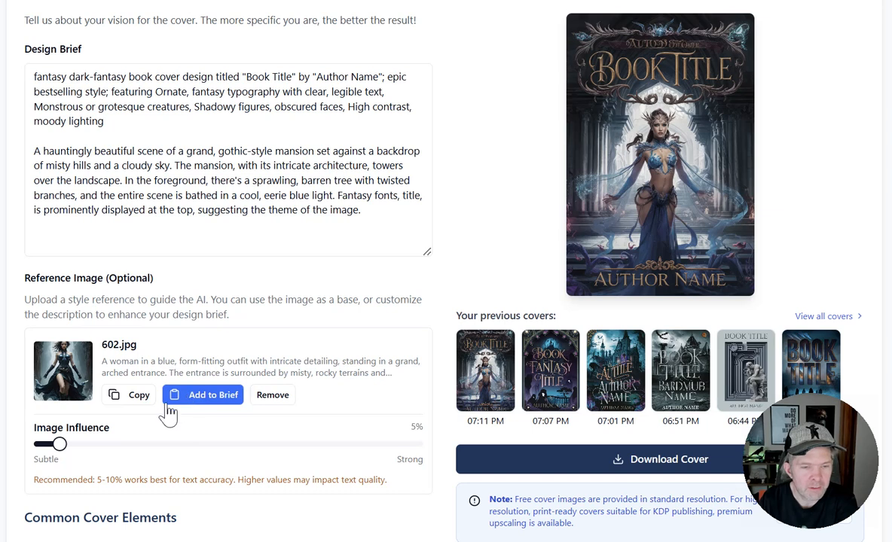
Add the 602.jpg description to the brief, highlight "mystical and ethereal" and "blue, form-fitting outfit", and set the image influence to 25%.
{"action": "left_click", "coordinate": [236, 404]}
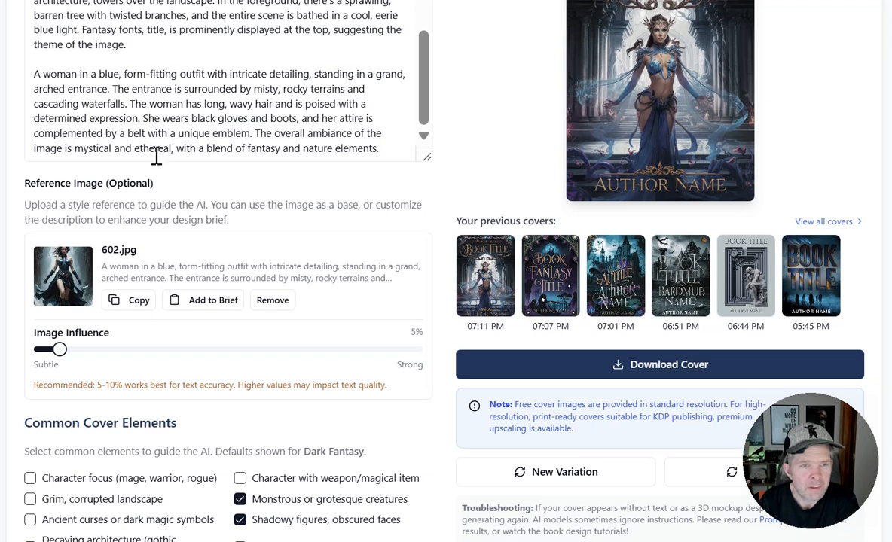
{"action": "left_click_drag", "start_coordinate": [75, 148], "coordinate": [173, 149]}
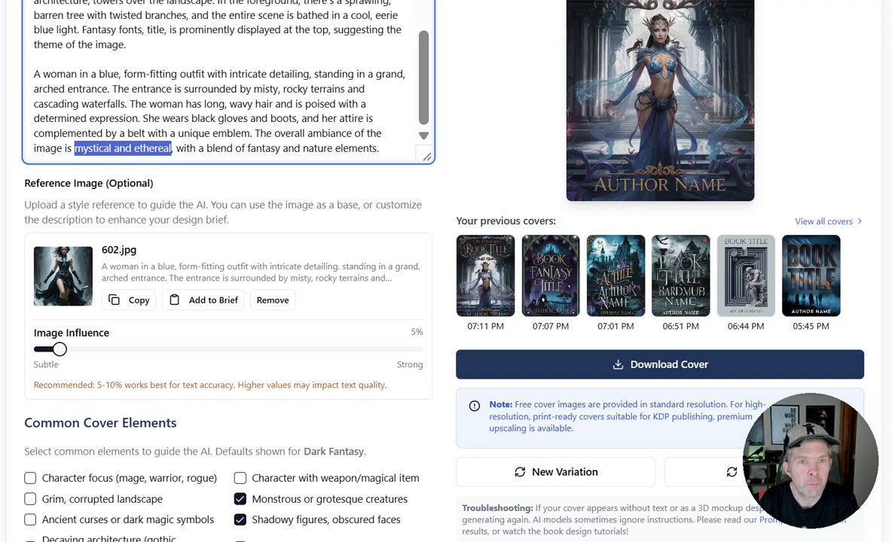
{"action": "left_click_drag", "start_coordinate": [99, 74], "coordinate": [205, 73]}
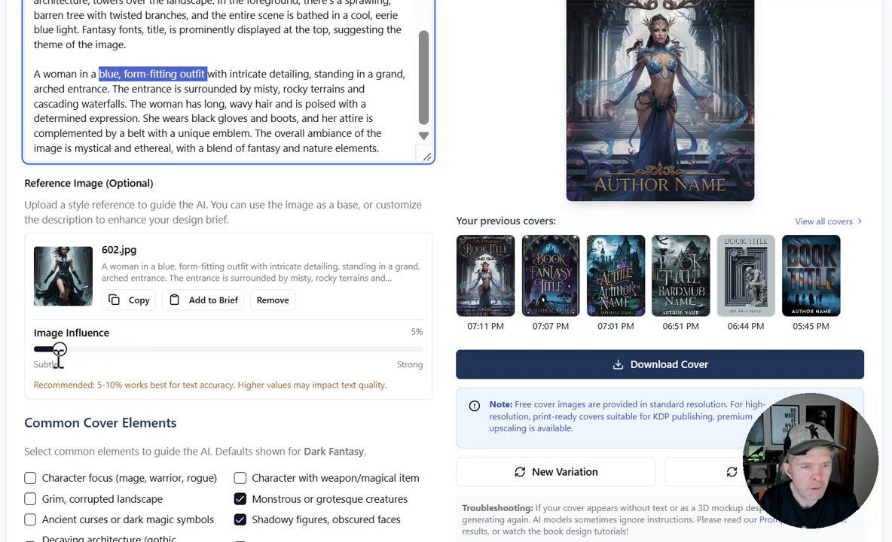
{"action": "left_click_drag", "start_coordinate": [60, 350], "coordinate": [137, 351]}
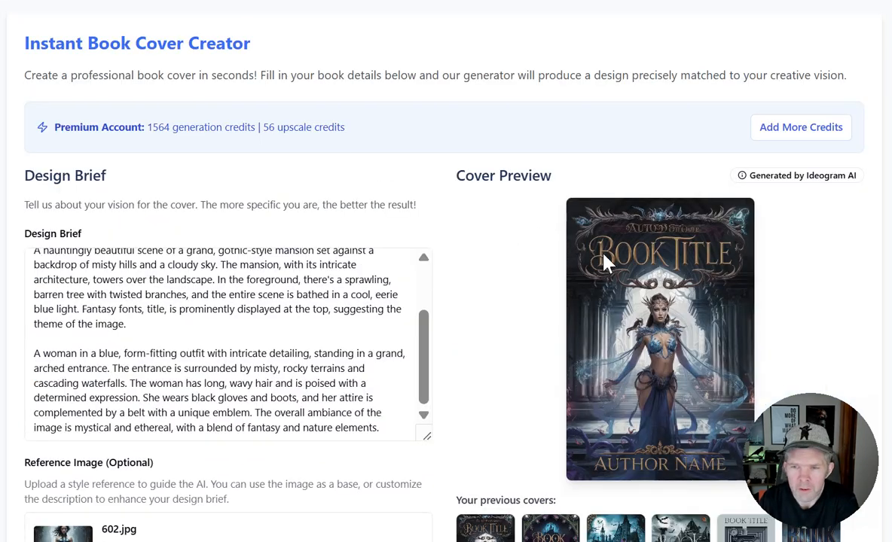
Generate a cover with grim landscape, atmospheric fog and fantasy title fonts enabled, and monstrous creatures and shadowy figures disabled.
{"action": "scroll", "coordinate": [552, 259], "scroll_direction": "down", "scroll_amount": 3}
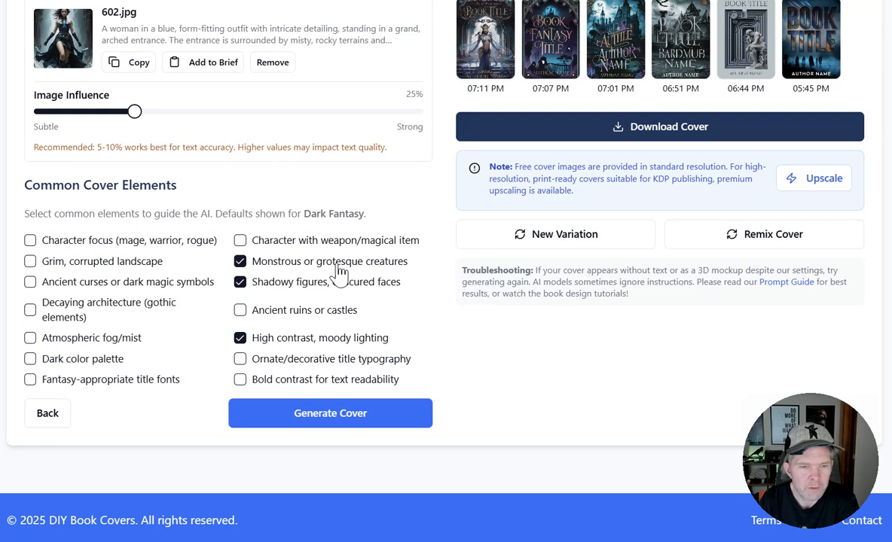
{"action": "left_click", "coordinate": [30, 263]}
{"action": "left_click", "coordinate": [30, 339]}
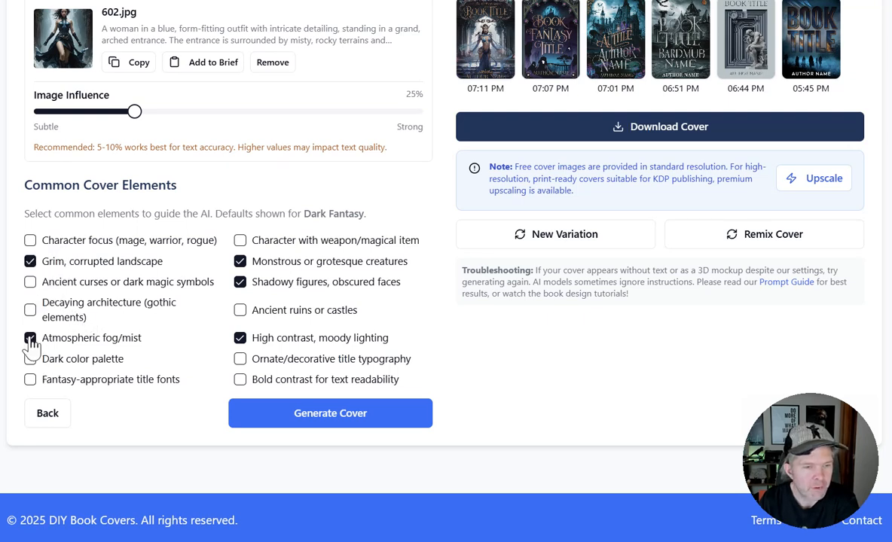
{"action": "left_click", "coordinate": [30, 380]}
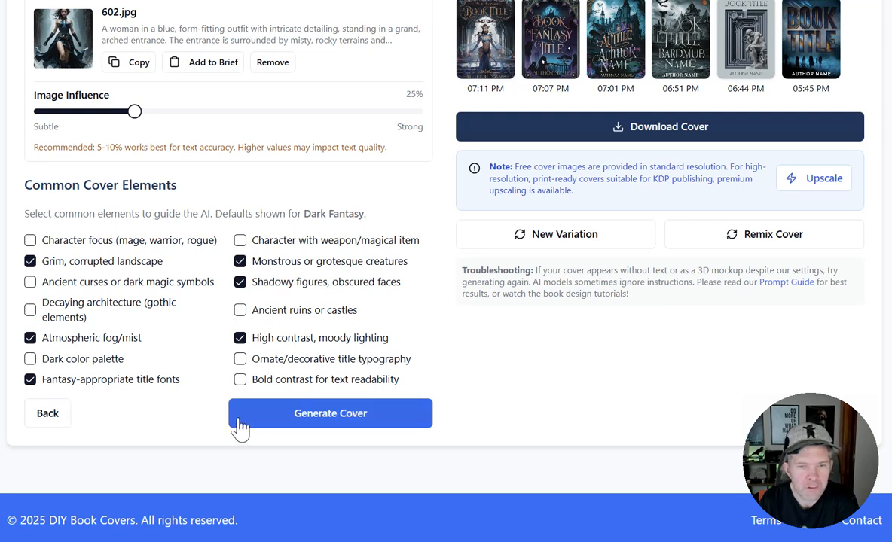
{"action": "left_click", "coordinate": [239, 261]}
{"action": "left_click", "coordinate": [240, 282]}
{"action": "left_click", "coordinate": [305, 423]}
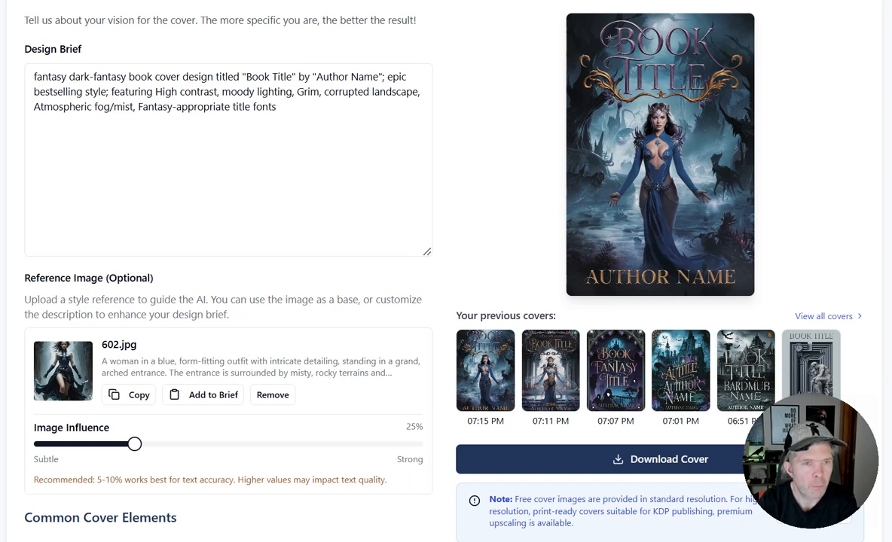
Add the woman's description to the design brief and replace the reference image with 1744086655285.png at 5% influence.
{"action": "scroll", "coordinate": [301, 135], "scroll_direction": "down", "scroll_amount": 3}
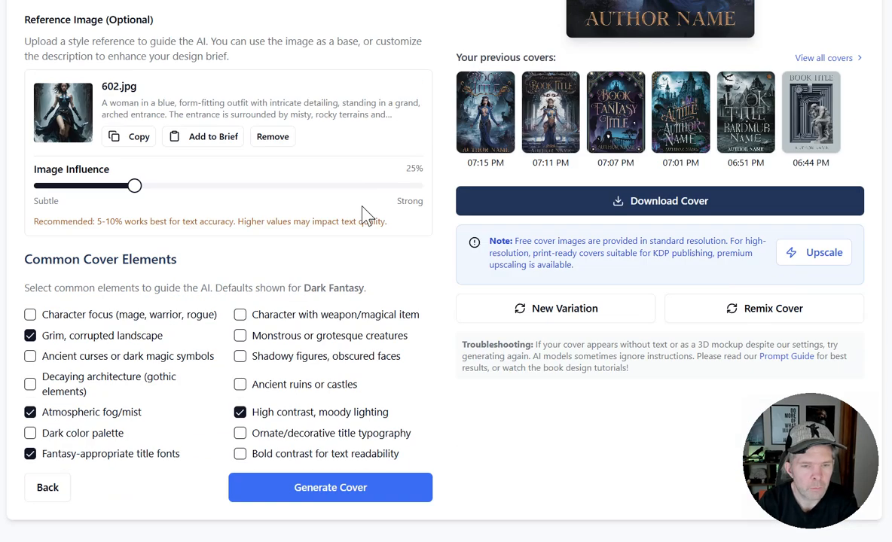
{"action": "scroll", "coordinate": [150, 482], "scroll_direction": "up", "scroll_amount": 6}
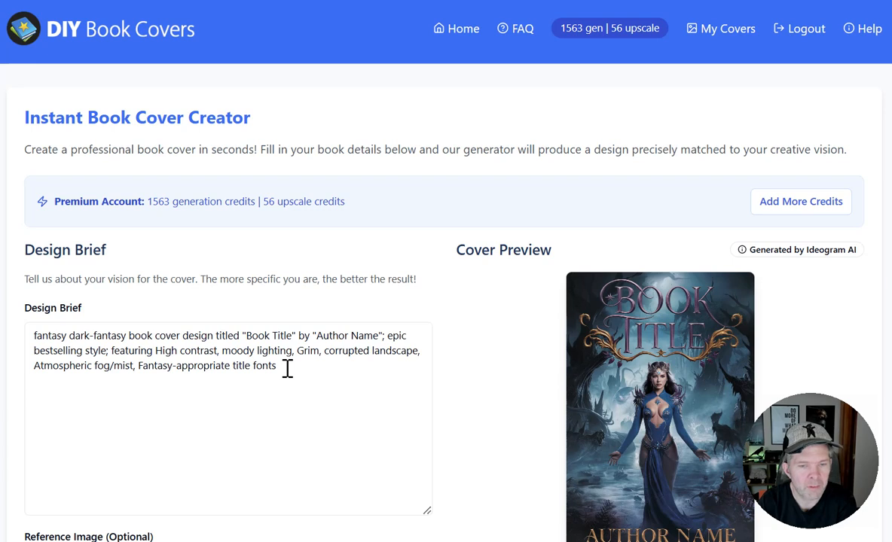
{"action": "scroll", "coordinate": [288, 368], "scroll_direction": "down", "scroll_amount": 3}
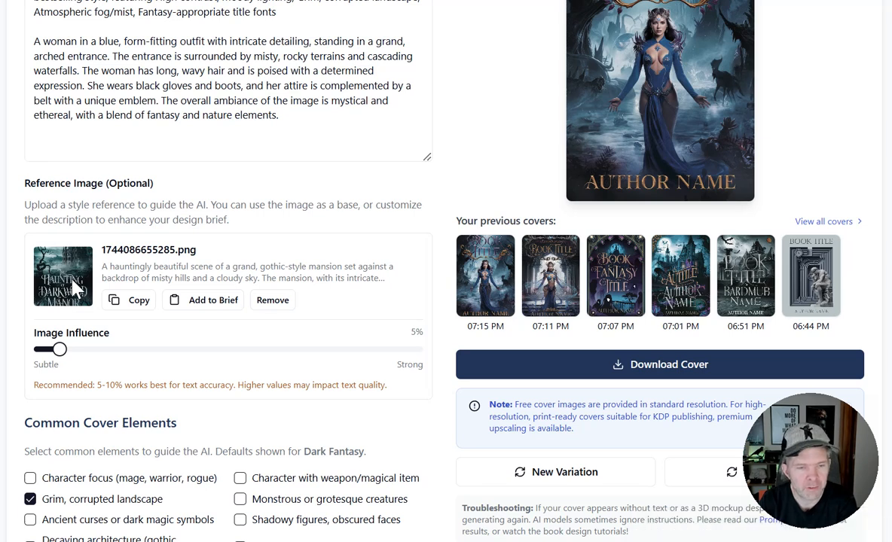
{"action": "scroll", "coordinate": [211, 174], "scroll_direction": "up", "scroll_amount": 4}
{"action": "scroll", "coordinate": [188, 218], "scroll_direction": "down", "scroll_amount": 4}
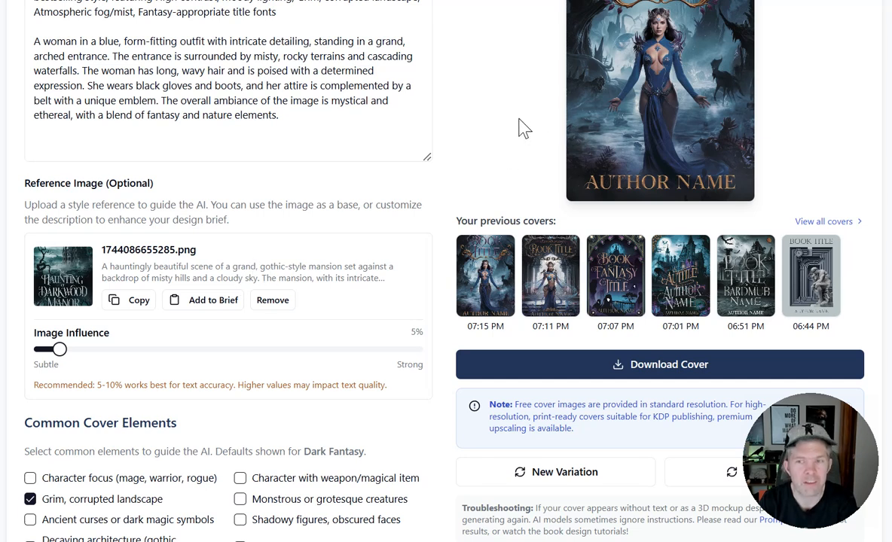
Highlight the woman's description in the brief and generate a cover using the gothic mansion reference image.
{"action": "scroll", "coordinate": [520, 128], "scroll_direction": "up", "scroll_amount": 3}
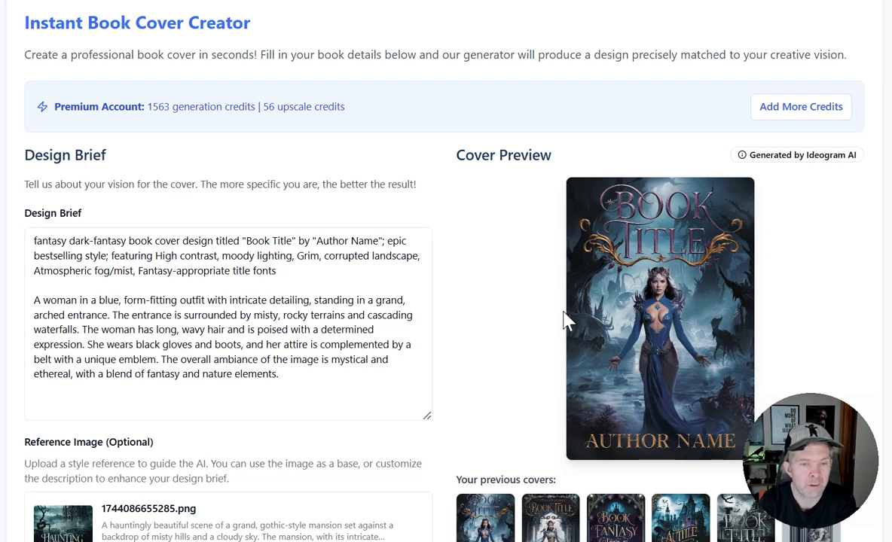
{"action": "left_click_drag", "start_coordinate": [286, 374], "coordinate": [4, 312]}
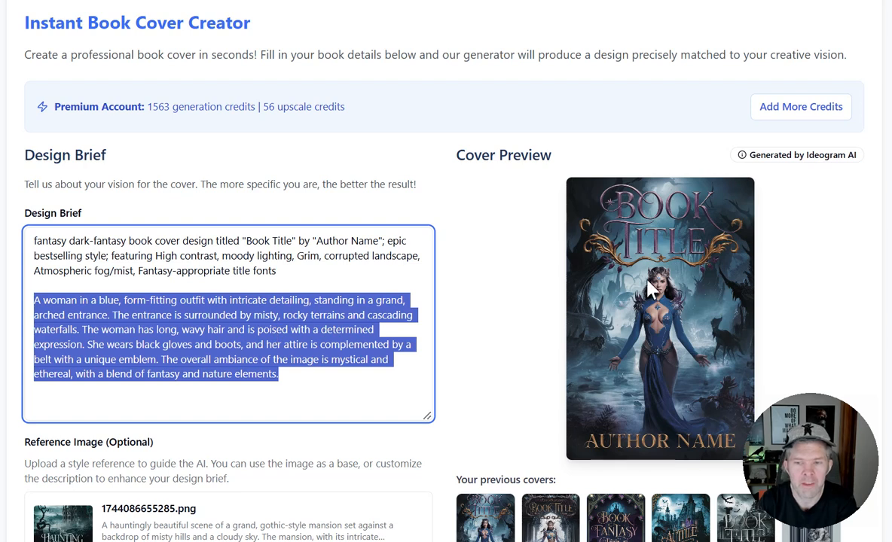
{"action": "scroll", "coordinate": [444, 271], "scroll_direction": "down", "scroll_amount": 3}
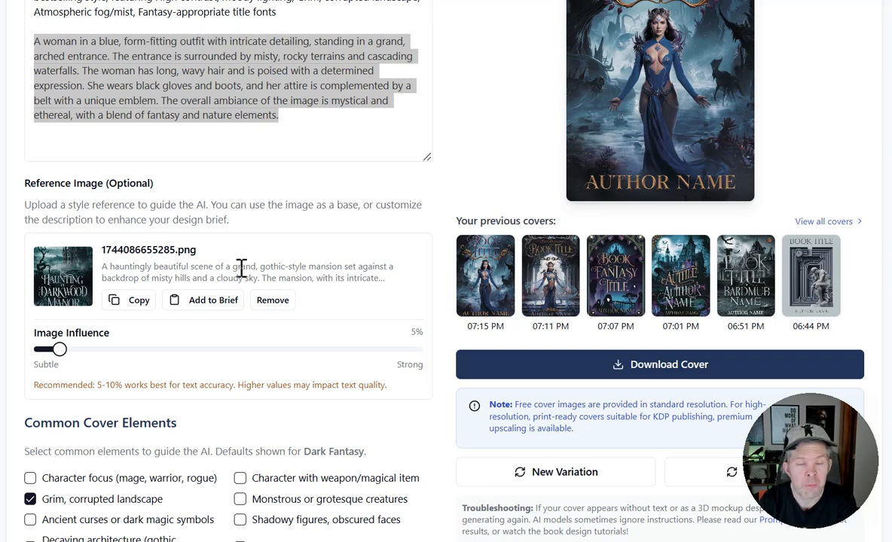
{"action": "scroll", "coordinate": [242, 267], "scroll_direction": "up", "scroll_amount": 3}
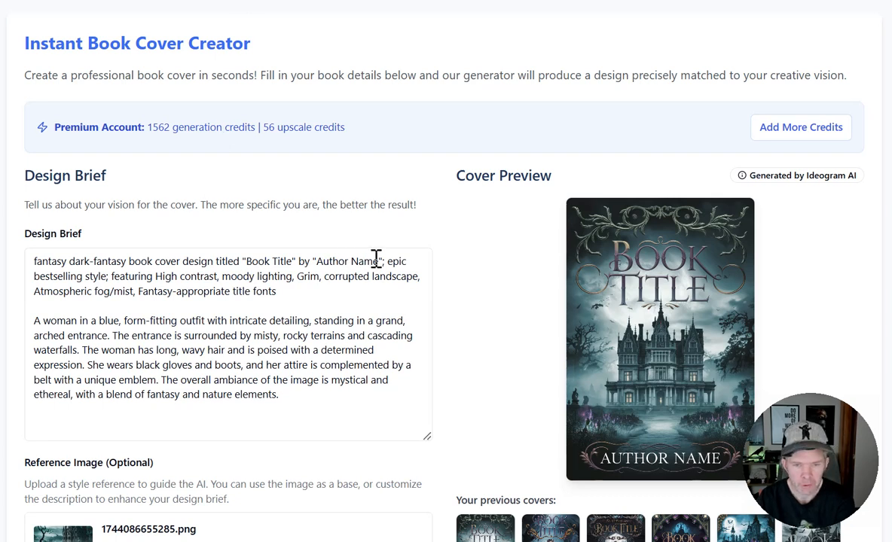
Generate a cover without a reference image from a brief combining the woman's description with the mansion image's description.
{"action": "scroll", "coordinate": [572, 278], "scroll_direction": "down", "scroll_amount": 3}
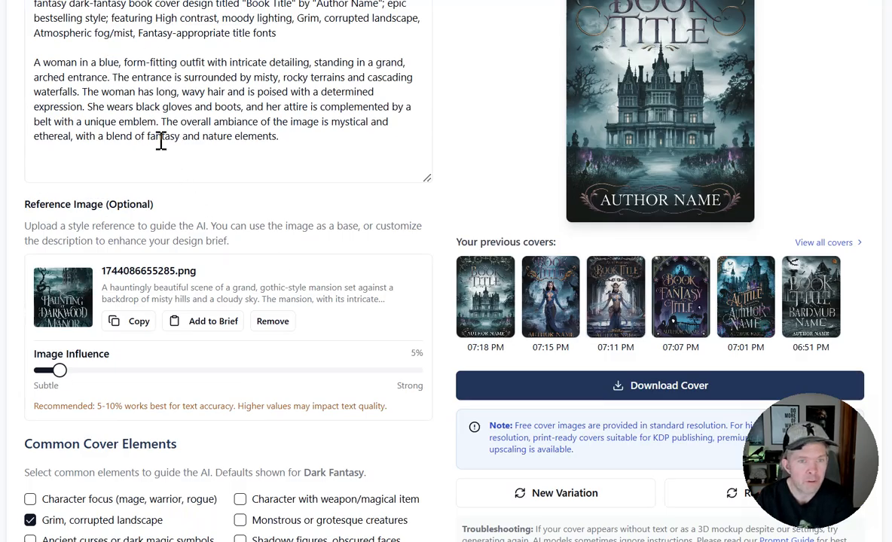
{"action": "left_click", "coordinate": [201, 324]}
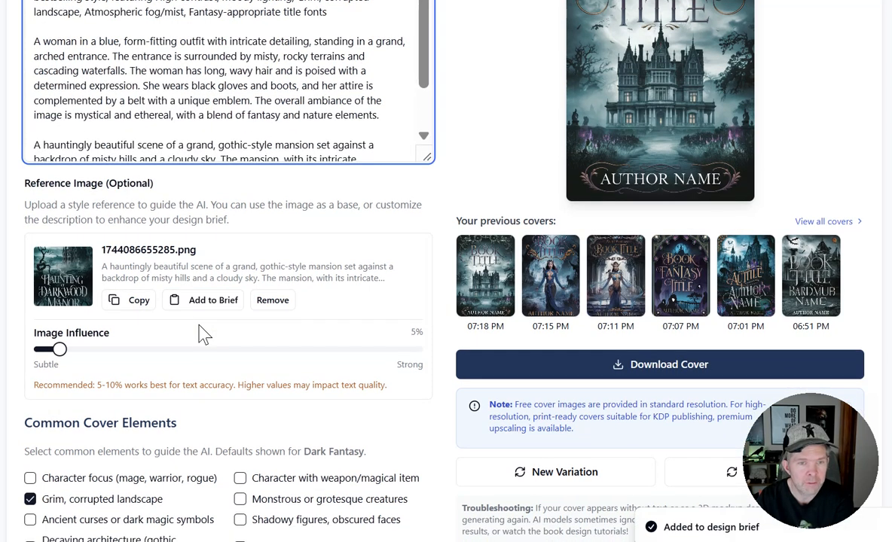
{"action": "left_click", "coordinate": [270, 309]}
{"action": "scroll", "coordinate": [285, 223], "scroll_direction": "down", "scroll_amount": 2}
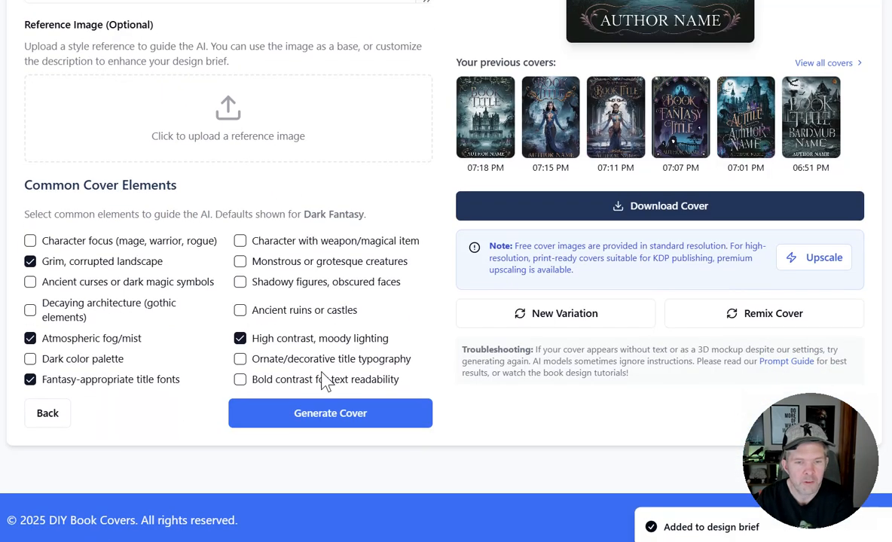
{"action": "left_click", "coordinate": [300, 423]}
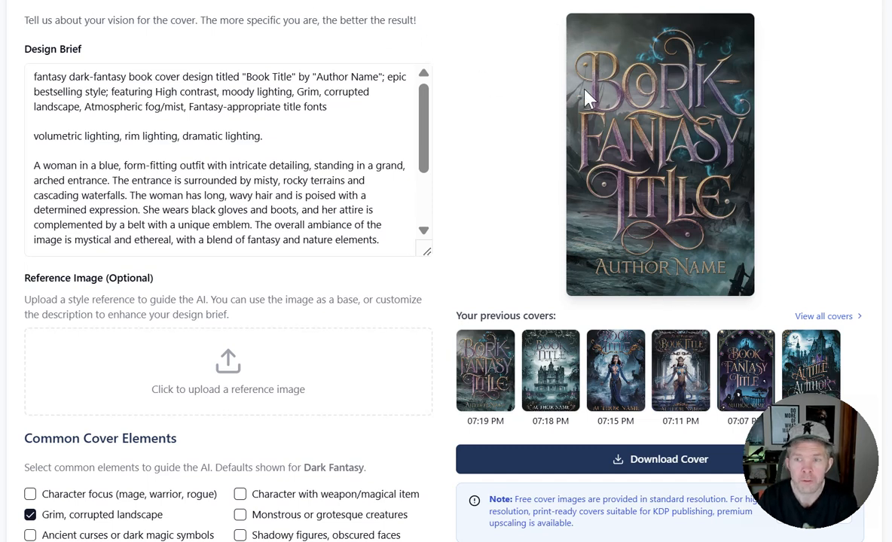
Remove the closing sentence about the title 'The Haunting of Darkwood Manor' from the mansion description and generate a new cover.
{"action": "scroll", "coordinate": [676, 109], "scroll_direction": "down", "scroll_amount": 3}
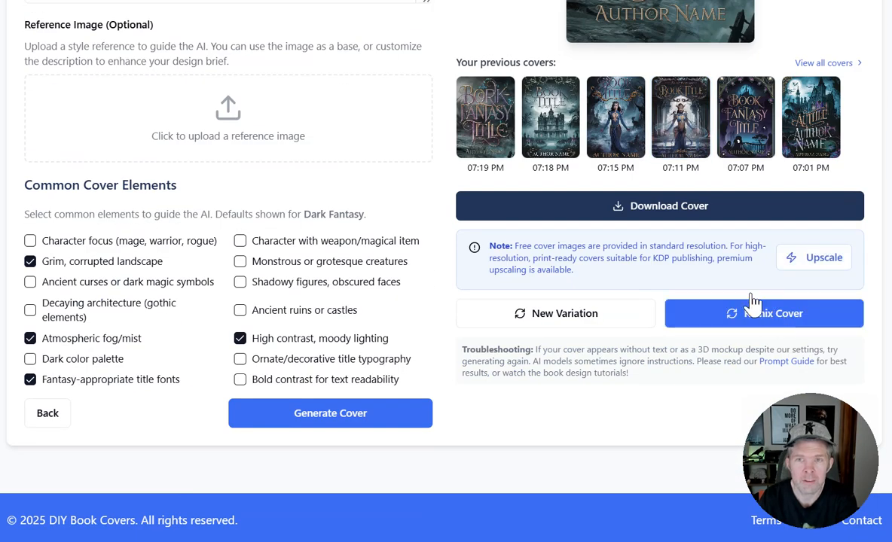
{"action": "left_click", "coordinate": [776, 318]}
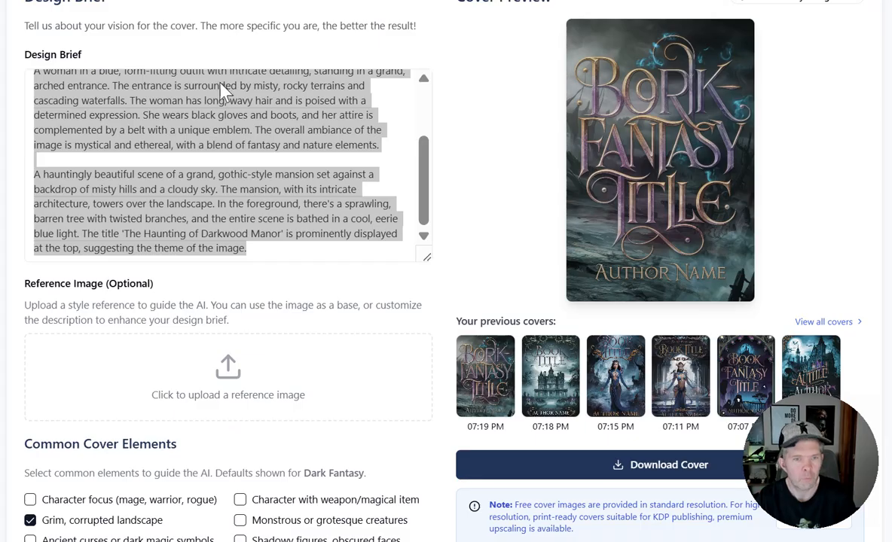
{"action": "left_click", "coordinate": [201, 219]}
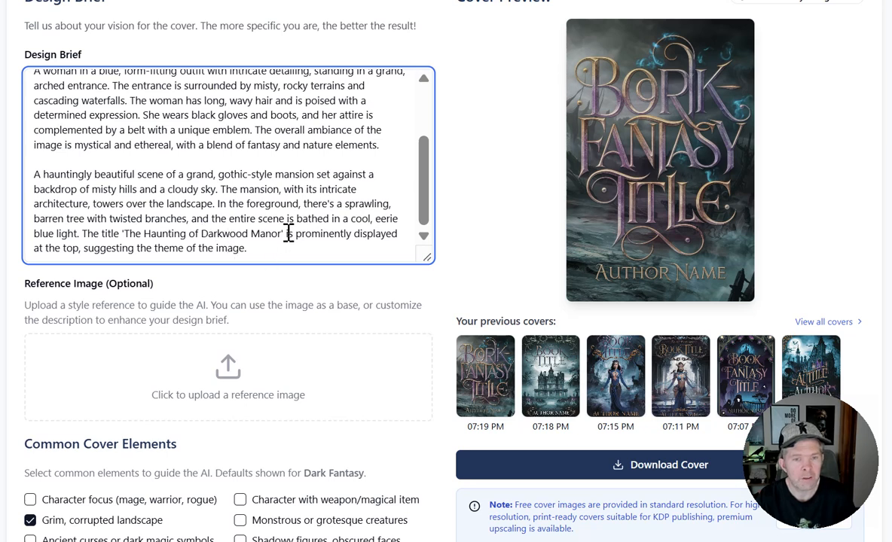
{"action": "left_click_drag", "start_coordinate": [284, 233], "coordinate": [83, 234]}
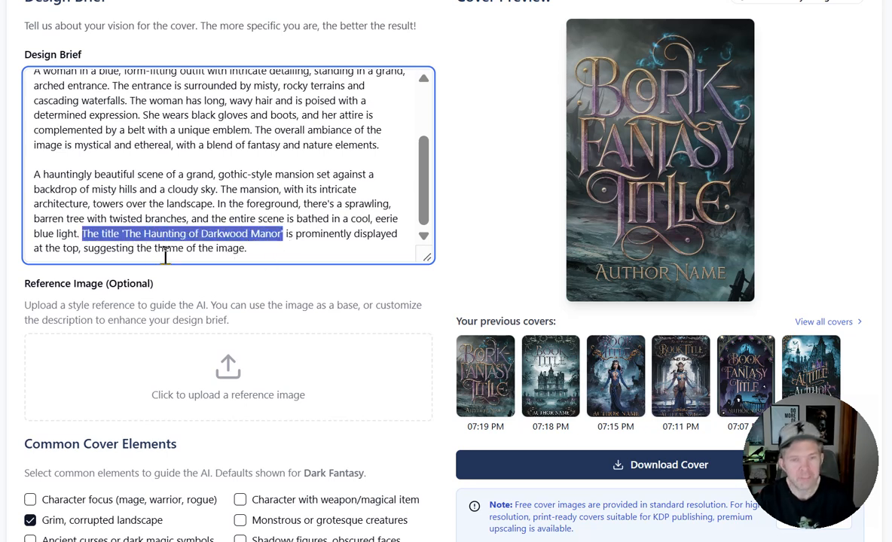
{"action": "key", "text": "BackSpace"}
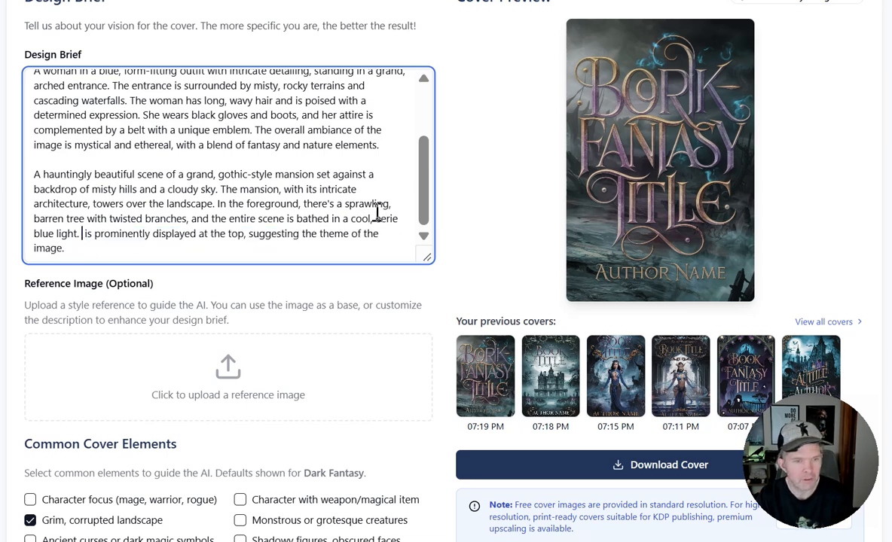
{"action": "left_click_drag", "start_coordinate": [167, 243], "coordinate": [75, 153]}
{"action": "key", "text": "BackSpace"}
{"action": "scroll", "coordinate": [233, 215], "scroll_direction": "down", "scroll_amount": 5}
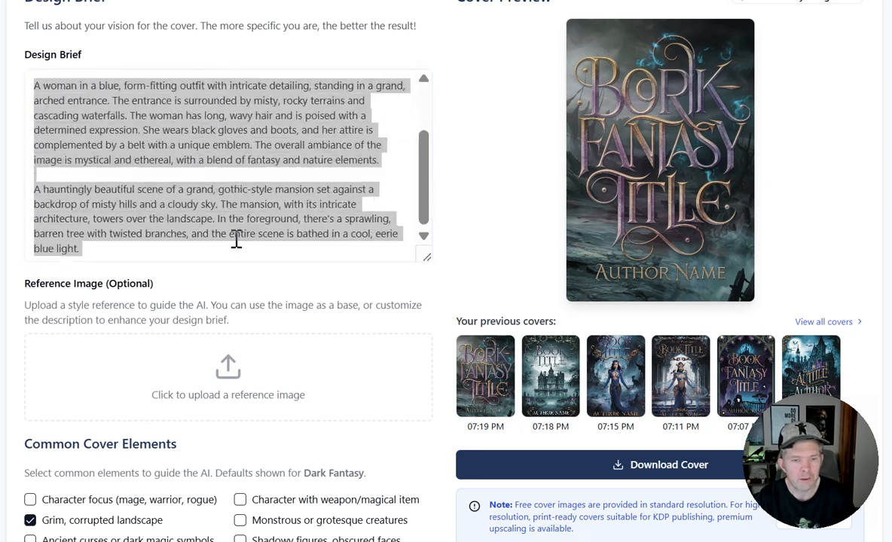
{"action": "left_click", "coordinate": [313, 418]}
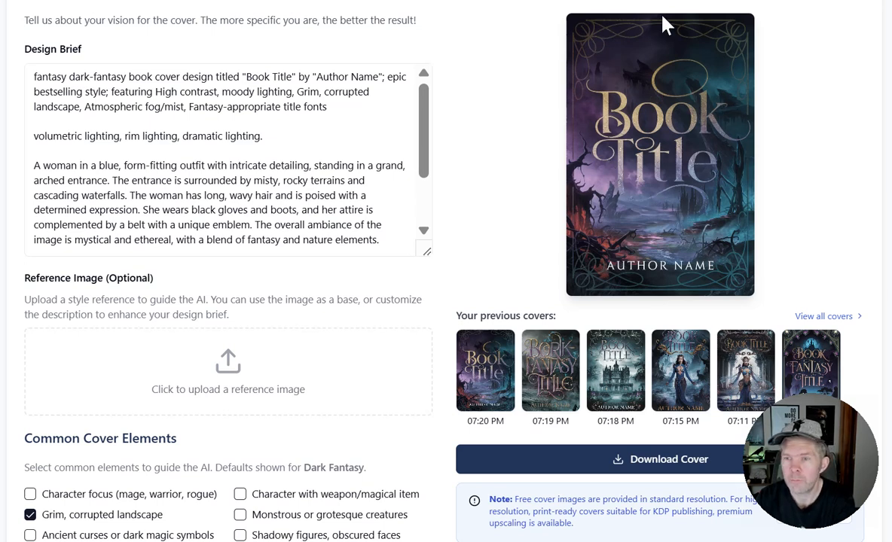
Review the brief against the new cover, highlighting the image descriptions and "volumetric lighting, rim lighting, dramatic lighting.".
{"action": "left_click_drag", "start_coordinate": [426, 132], "coordinate": [403, 99]}
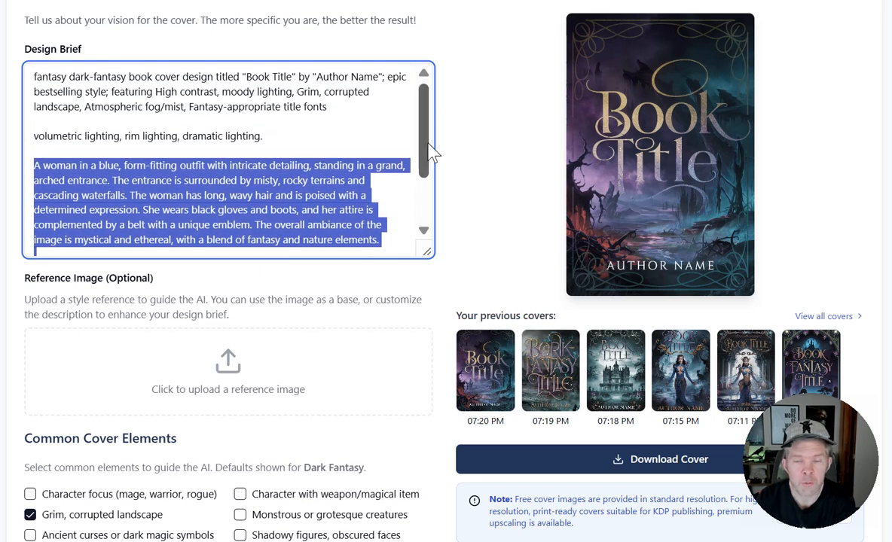
{"action": "scroll", "coordinate": [399, 143], "scroll_direction": "down", "scroll_amount": 1}
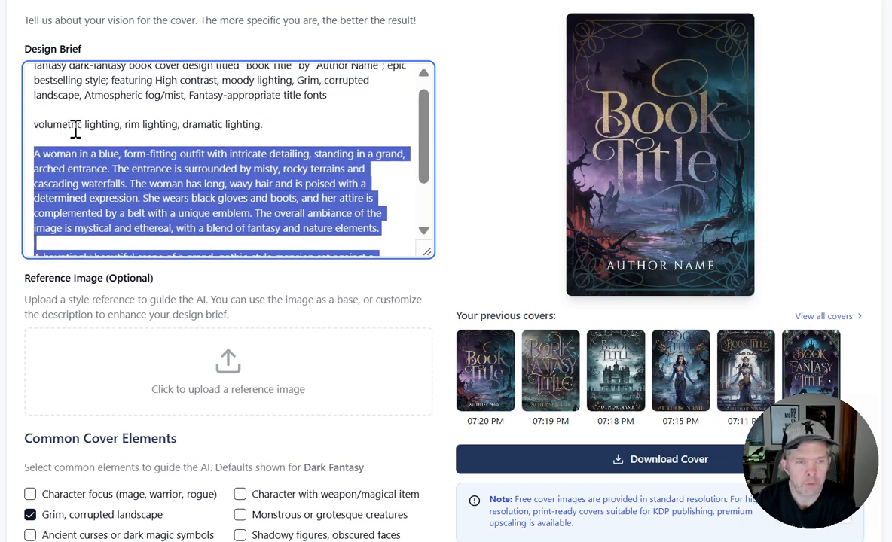
{"action": "left_click_drag", "start_coordinate": [283, 125], "coordinate": [30, 122]}
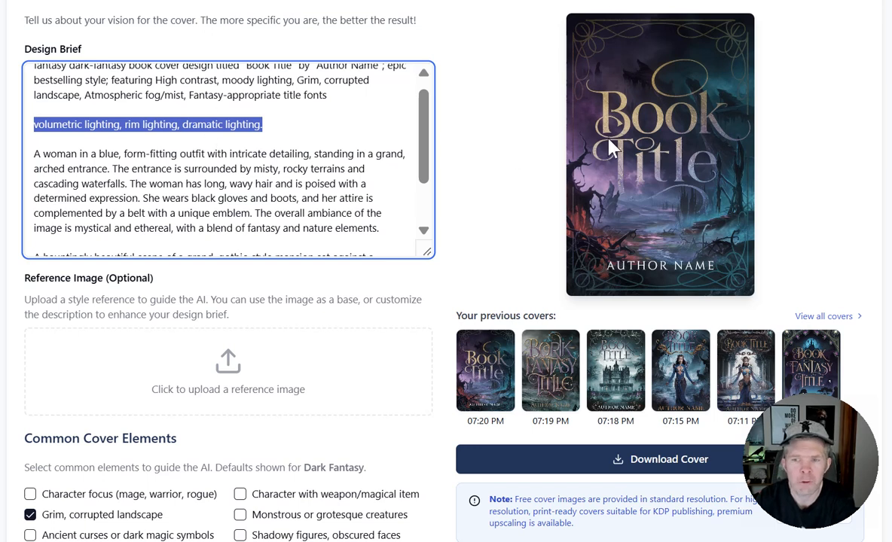
{"action": "scroll", "coordinate": [660, 226], "scroll_direction": "up", "scroll_amount": 1}
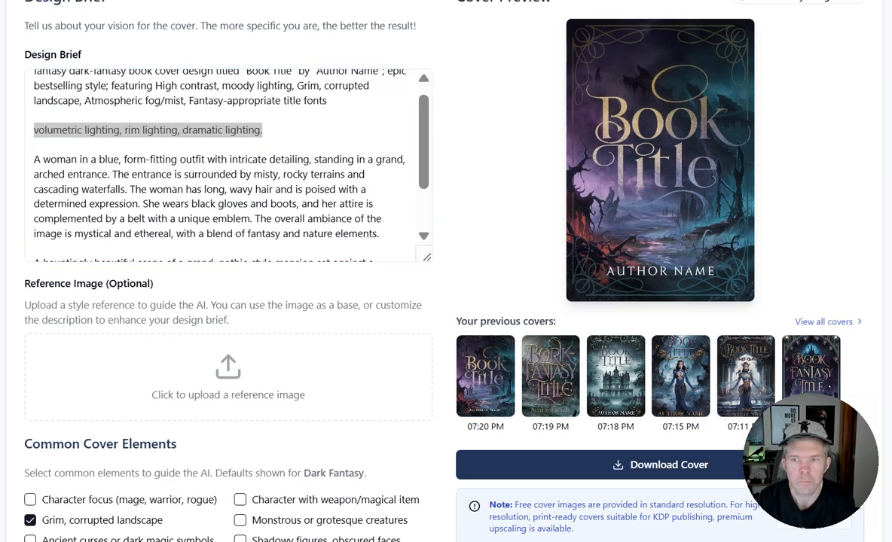
Restore the previous "Bork Fantasy Title" cover from 07:19 PM and open it for remixing.
{"action": "scroll", "coordinate": [513, 122], "scroll_direction": "down", "scroll_amount": 4}
{"action": "left_click", "coordinate": [544, 119]}
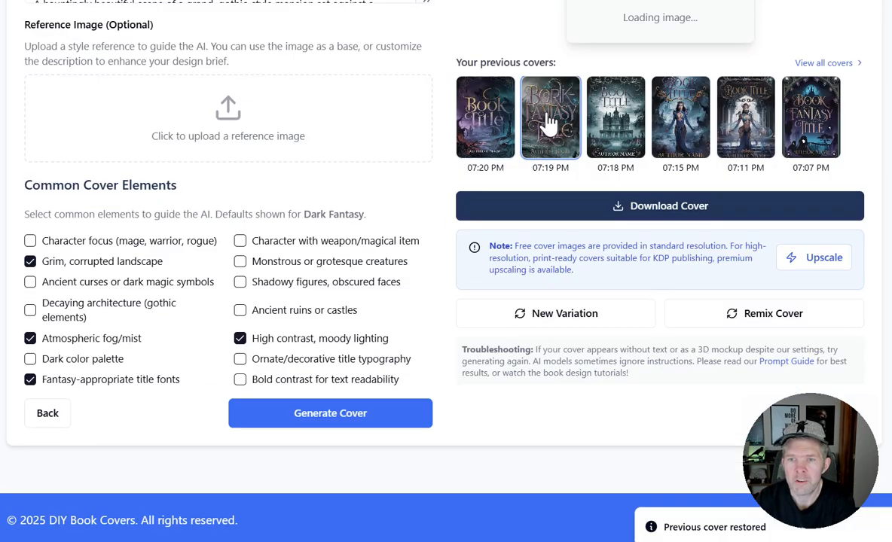
{"action": "scroll", "coordinate": [595, 299], "scroll_direction": "down", "scroll_amount": 3}
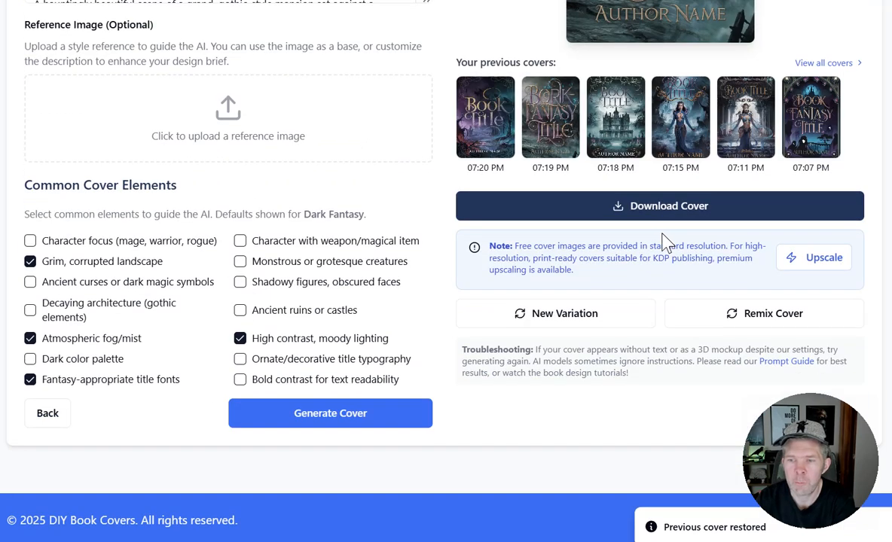
{"action": "left_click", "coordinate": [796, 313]}
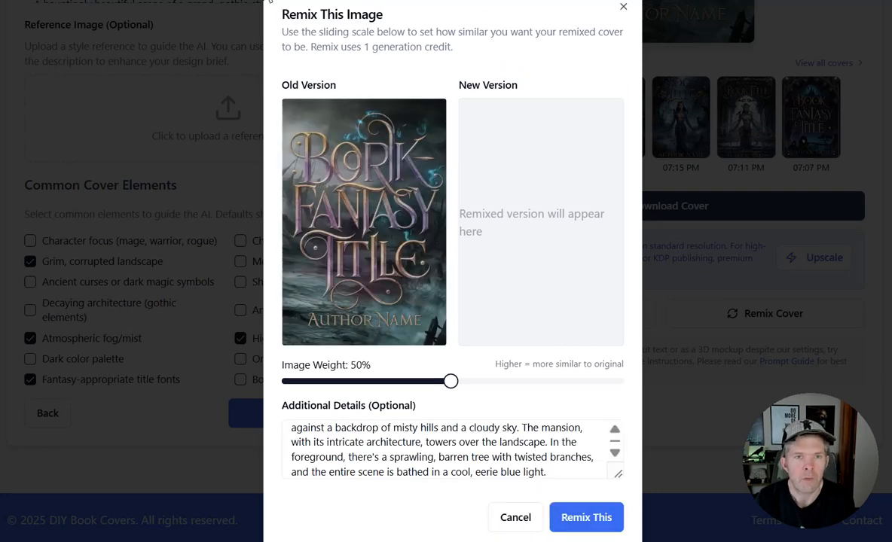
Enlarge the remix's additional details, review the woman and mansion descriptions, and remix the cover at 50% image weight.
{"action": "left_click_drag", "start_coordinate": [615, 475], "coordinate": [619, 495]}
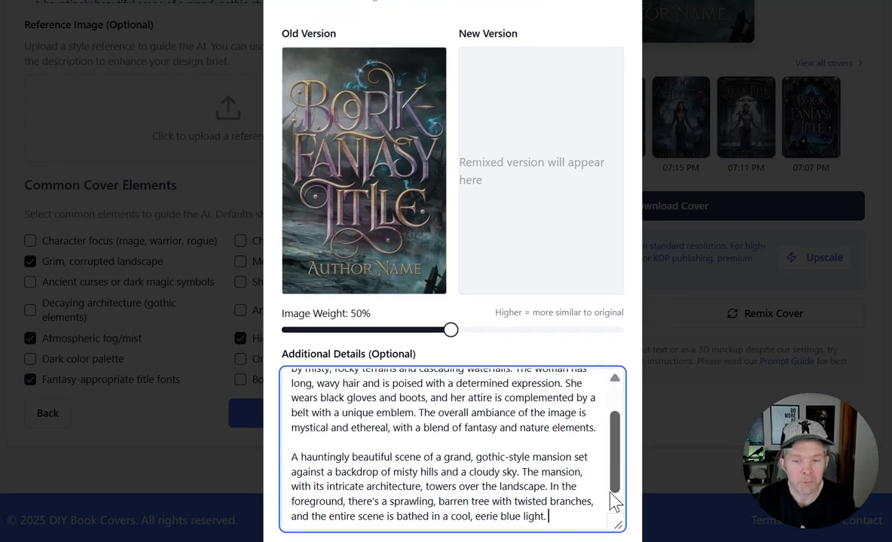
{"action": "scroll", "coordinate": [613, 487], "scroll_direction": "up", "scroll_amount": 2}
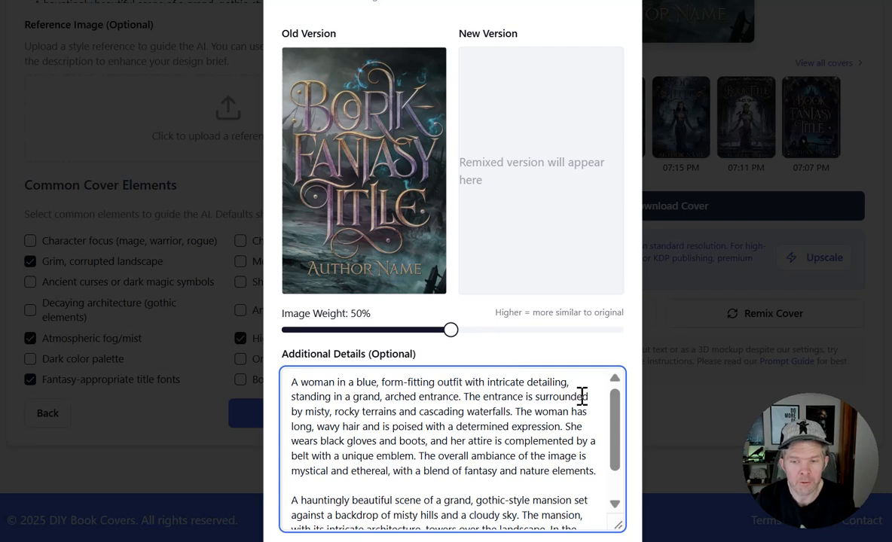
{"action": "scroll", "coordinate": [613, 390], "scroll_direction": "down", "scroll_amount": 2}
{"action": "scroll", "coordinate": [619, 398], "scroll_direction": "up", "scroll_amount": 2}
{"action": "left_click_drag", "start_coordinate": [619, 392], "coordinate": [609, 491]}
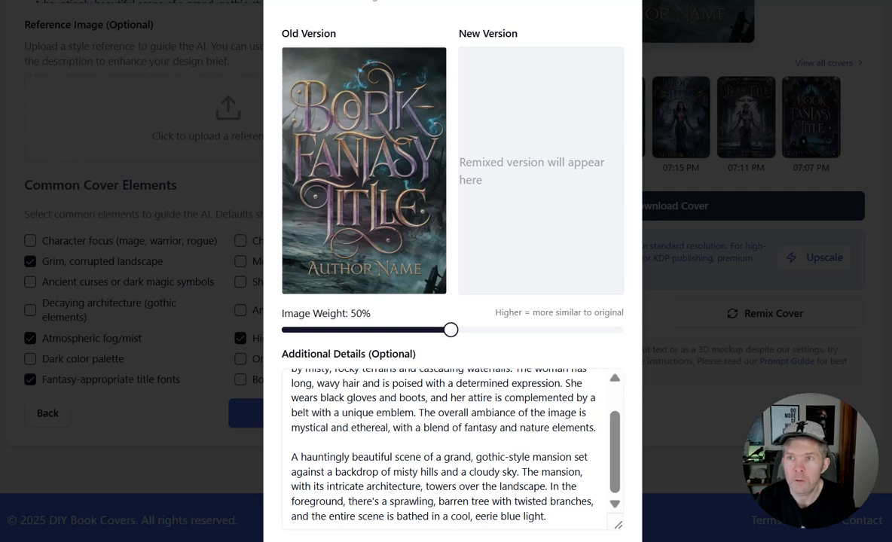
{"action": "left_click", "coordinate": [550, 419]}
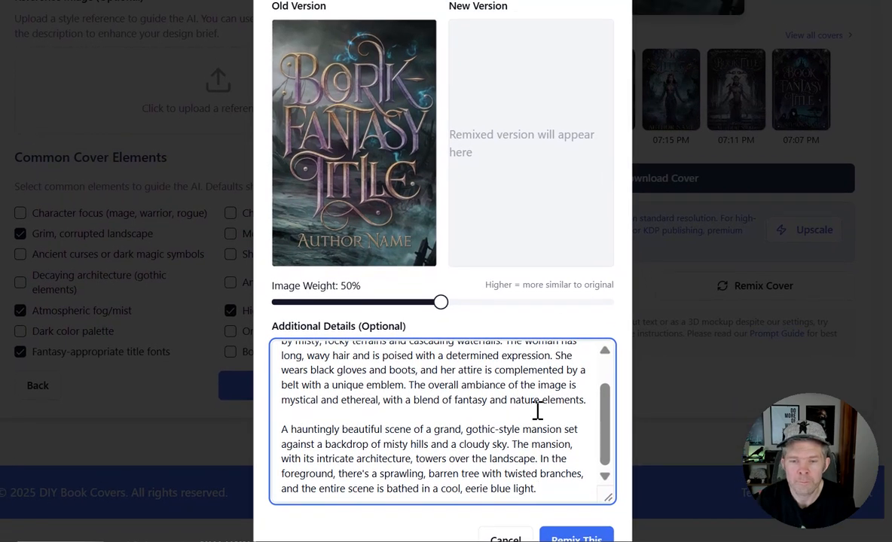
{"action": "left_click", "coordinate": [580, 539]}
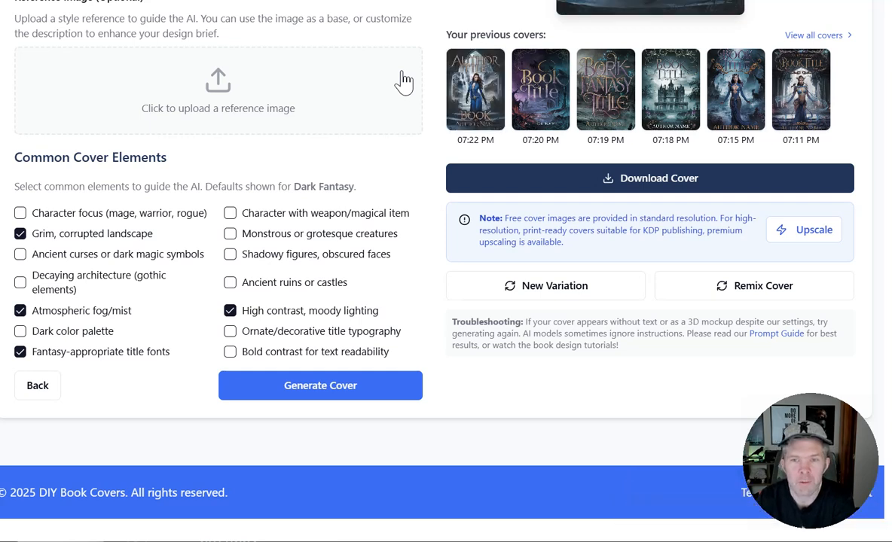
Compare the remixed cover with the woman and gothic mansion descriptions in the design brief.
{"action": "scroll", "coordinate": [403, 81], "scroll_direction": "up", "scroll_amount": 3}
{"action": "scroll", "coordinate": [403, 72], "scroll_direction": "up", "scroll_amount": 1}
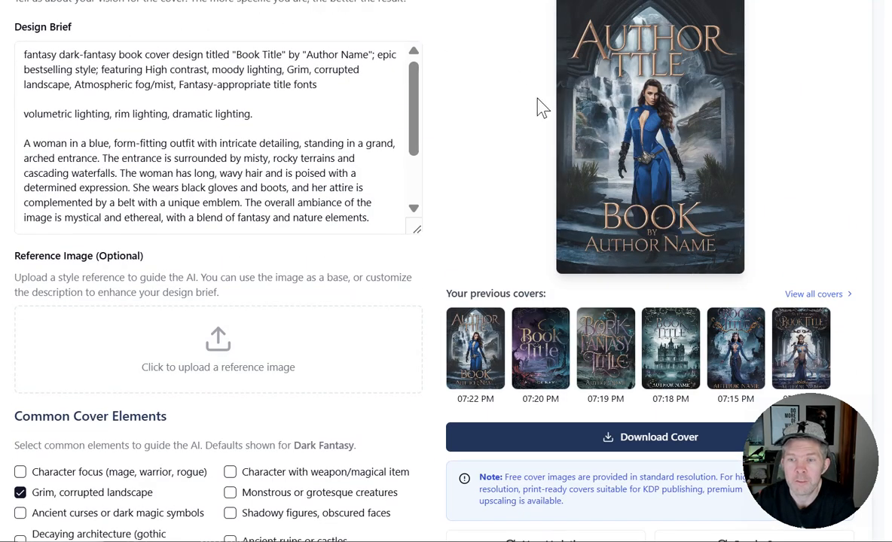
{"action": "scroll", "coordinate": [537, 106], "scroll_direction": "up", "scroll_amount": 3}
{"action": "scroll", "coordinate": [539, 109], "scroll_direction": "down", "scroll_amount": 3}
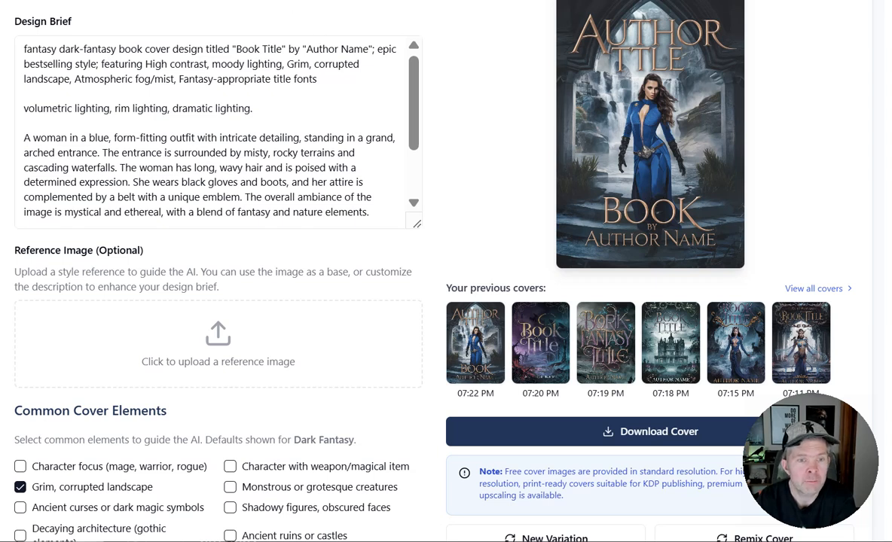
{"action": "scroll", "coordinate": [387, 95], "scroll_direction": "down", "scroll_amount": 2}
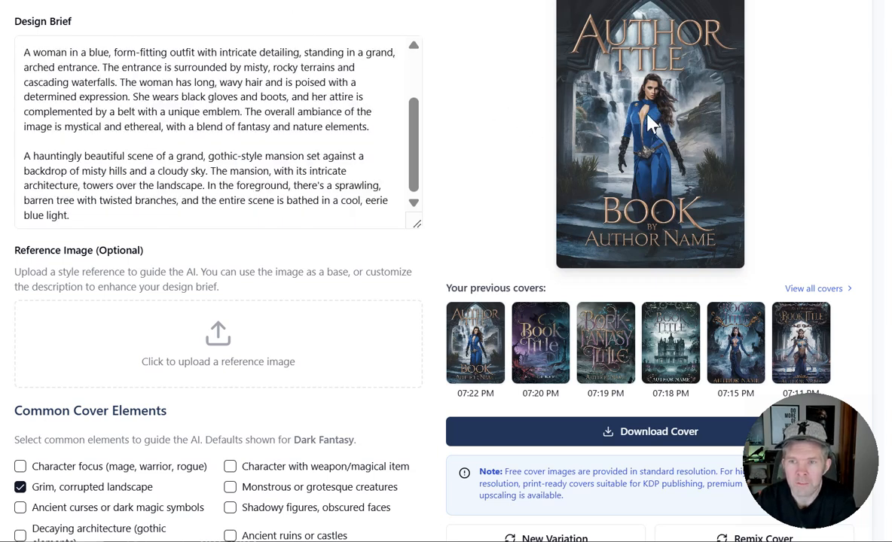
{"action": "scroll", "coordinate": [260, 79], "scroll_direction": "up", "scroll_amount": 2}
{"action": "scroll", "coordinate": [275, 81], "scroll_direction": "down", "scroll_amount": 2}
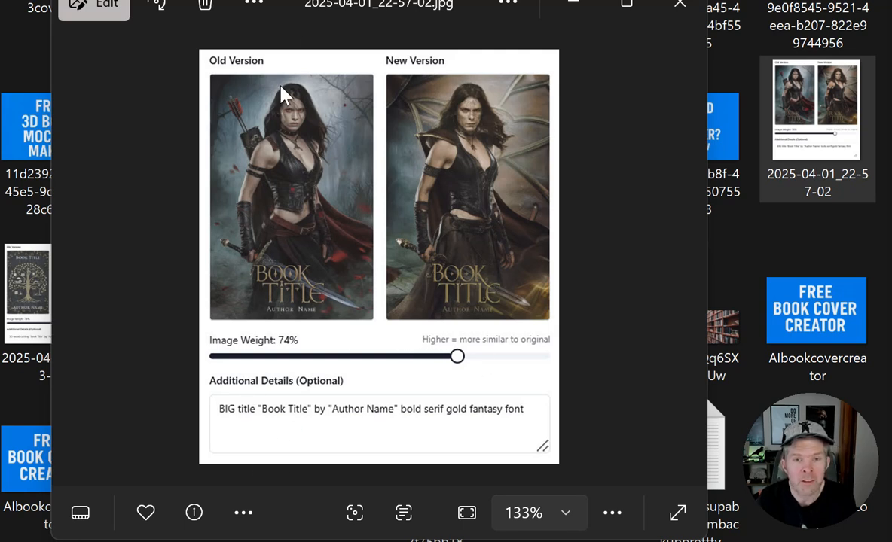
Consult the Cover Generator Help, close it, and log out of the account.
{"action": "mouse_move", "coordinate": [86, 253]}
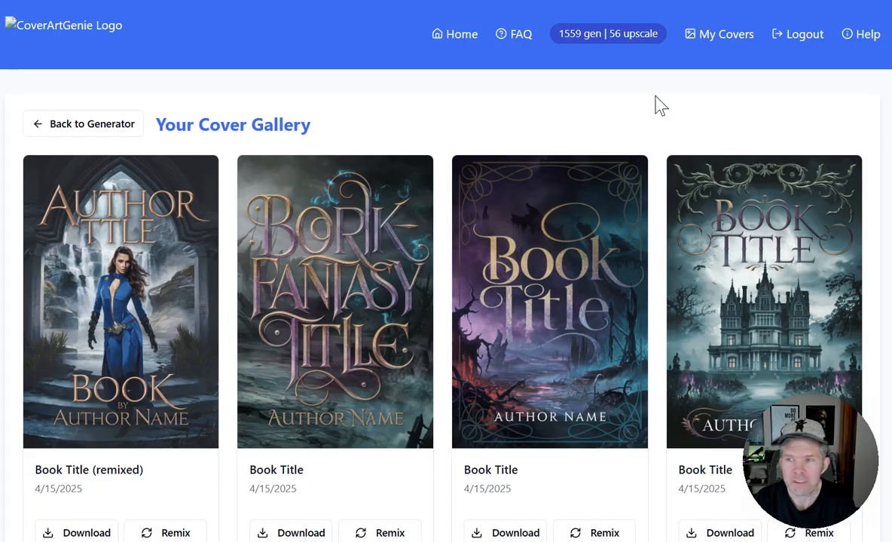
{"action": "left_click", "coordinate": [866, 36]}
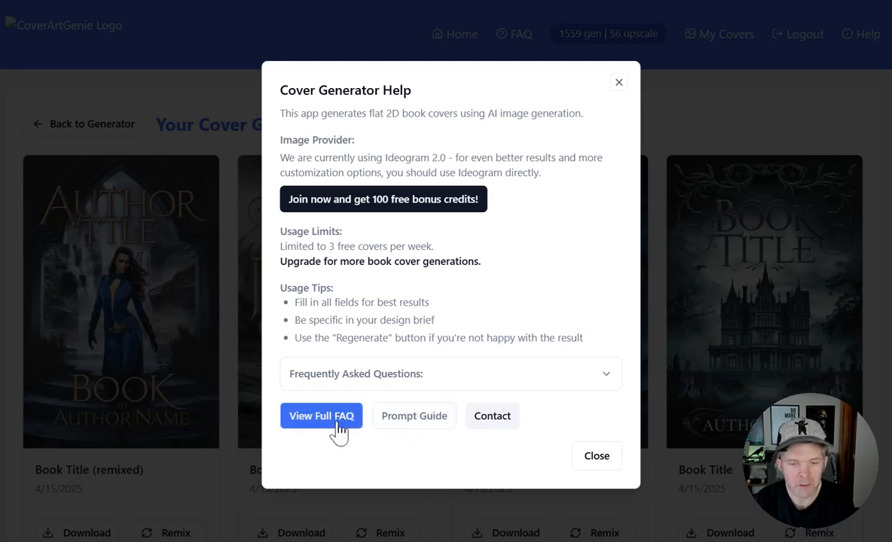
{"action": "left_click", "coordinate": [613, 84]}
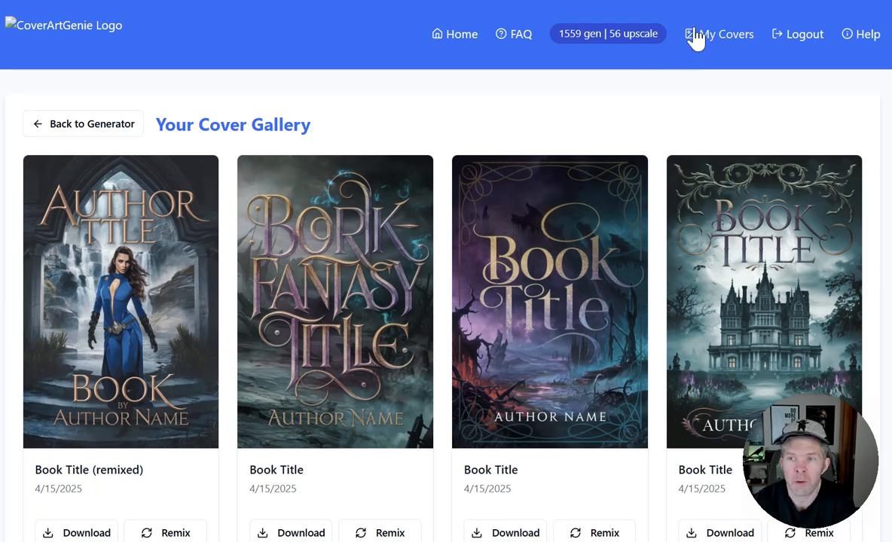
{"action": "left_click", "coordinate": [793, 38]}
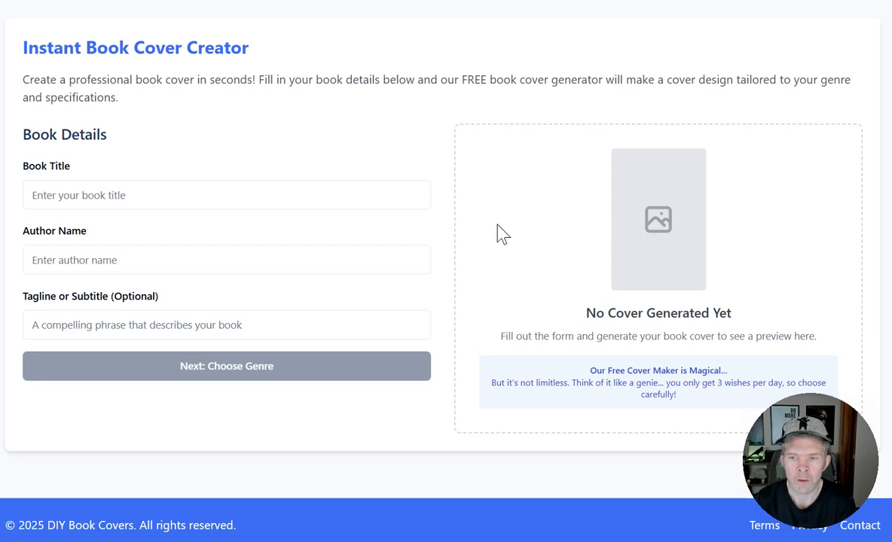
{"action": "scroll", "coordinate": [499, 233], "scroll_direction": "up", "scroll_amount": 2}
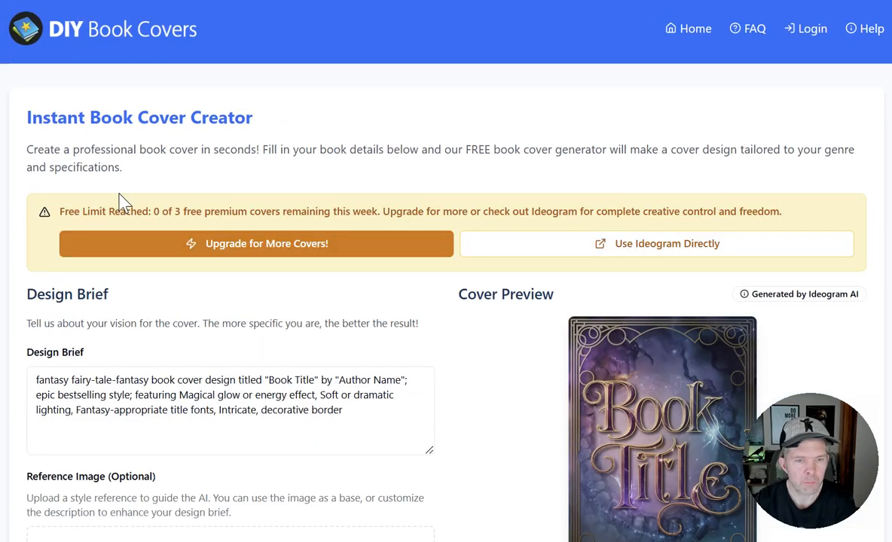
View the upgrade plans and highlight the Creator Pack's generations and upscales and the Series Pack's upscales.
{"action": "left_click", "coordinate": [310, 245]}
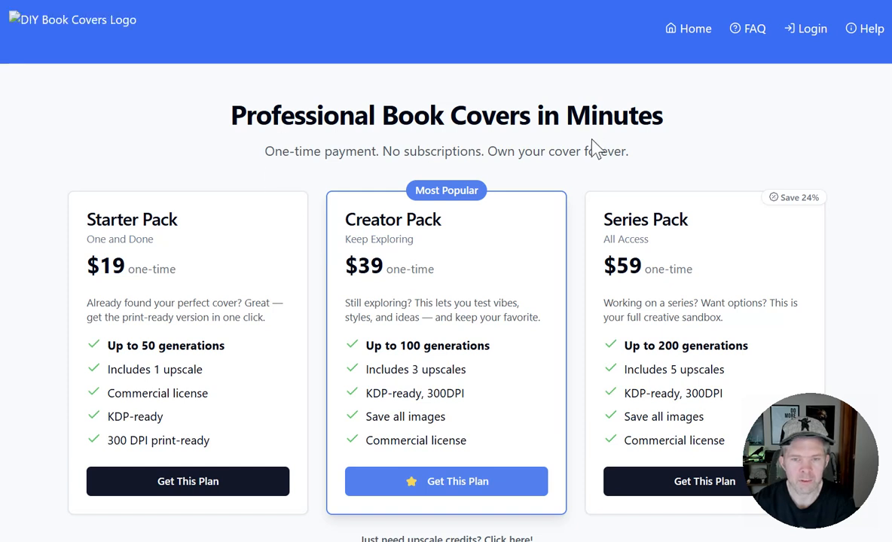
{"action": "scroll", "coordinate": [591, 150], "scroll_direction": "down", "scroll_amount": 3}
{"action": "scroll", "coordinate": [445, 271], "scroll_direction": "up", "scroll_amount": 3}
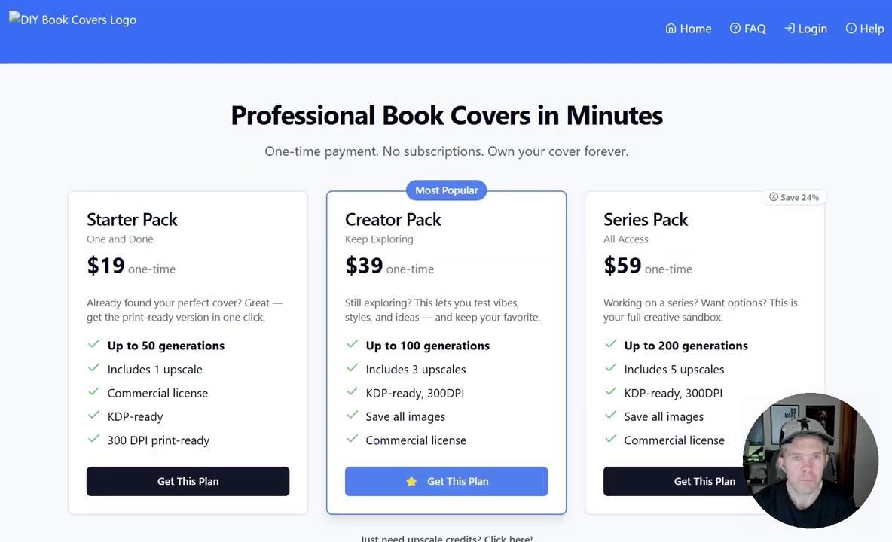
{"action": "left_click_drag", "start_coordinate": [495, 345], "coordinate": [355, 347]}
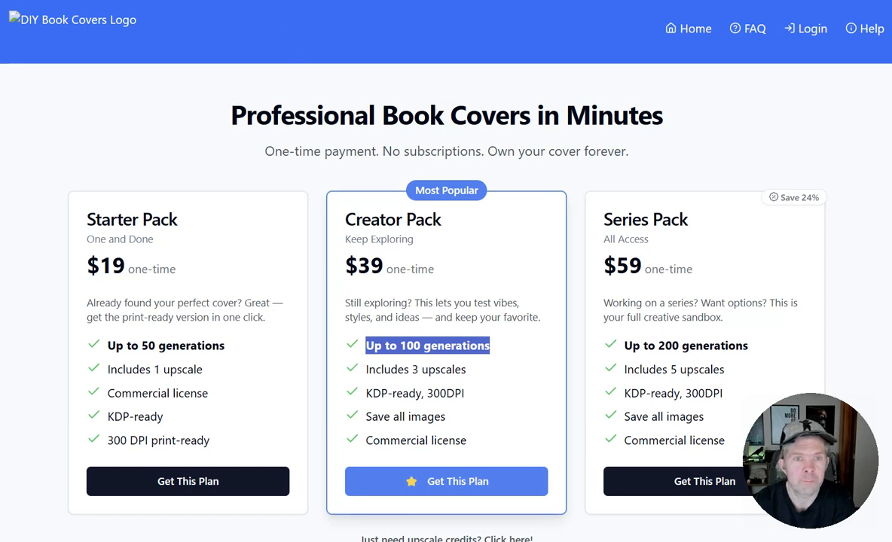
{"action": "left_click", "coordinate": [264, 0]}
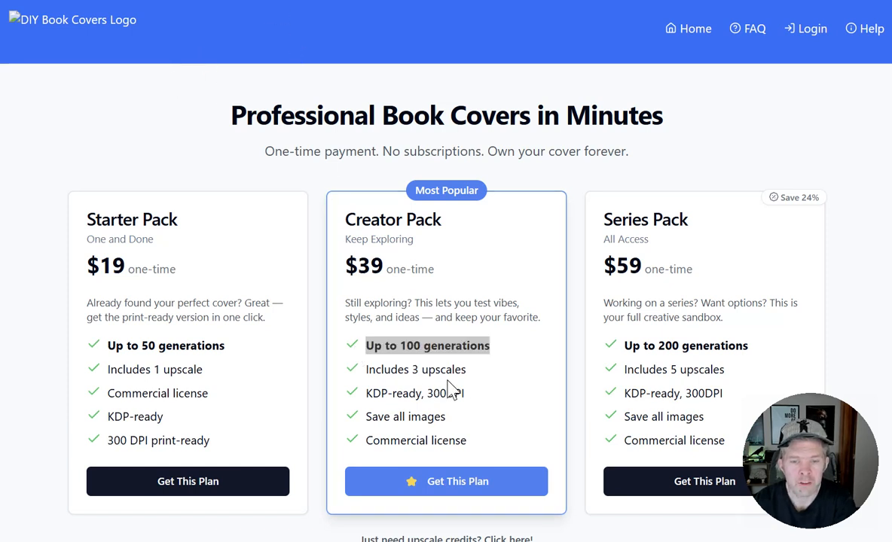
{"action": "left_click_drag", "start_coordinate": [468, 370], "coordinate": [365, 371]}
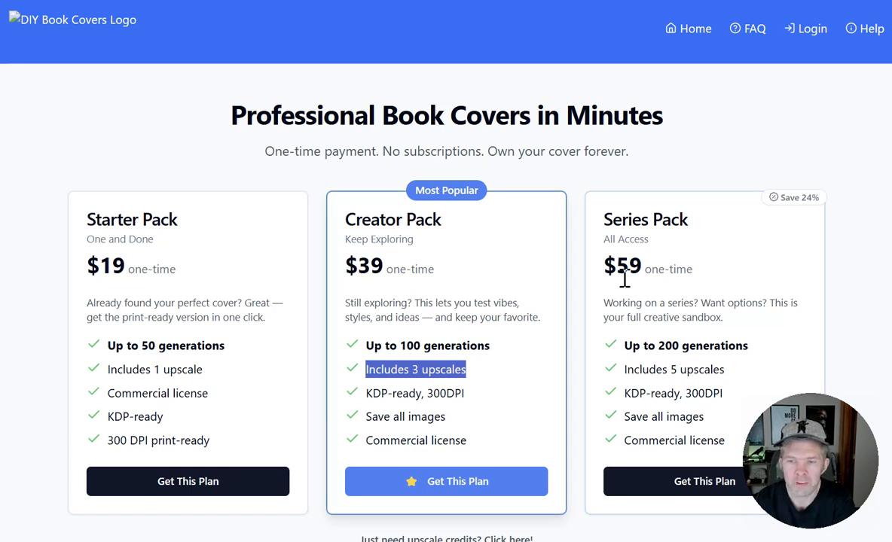
{"action": "left_click_drag", "start_coordinate": [725, 370], "coordinate": [613, 370]}
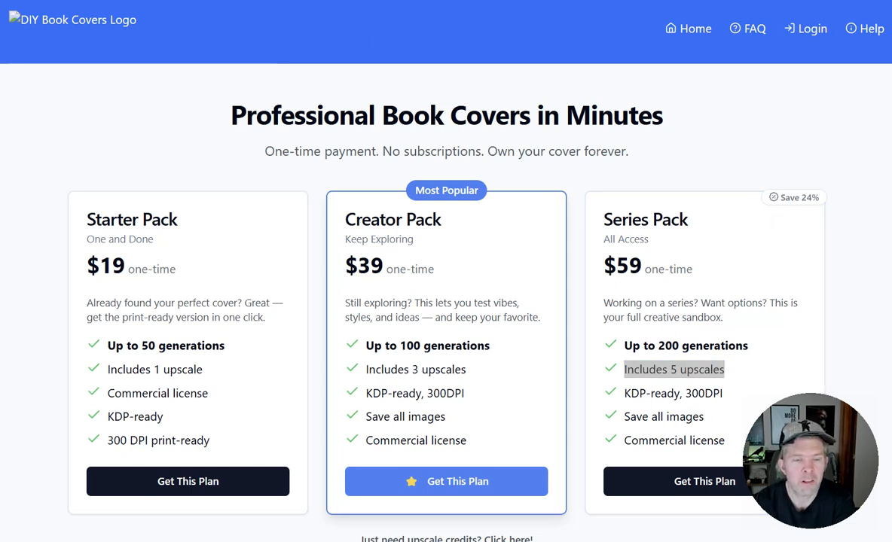
Reveal the option for buying only upscale credits and review the Upscale Pack below the plans.
{"action": "scroll", "coordinate": [309, 100], "scroll_direction": "down", "scroll_amount": 4}
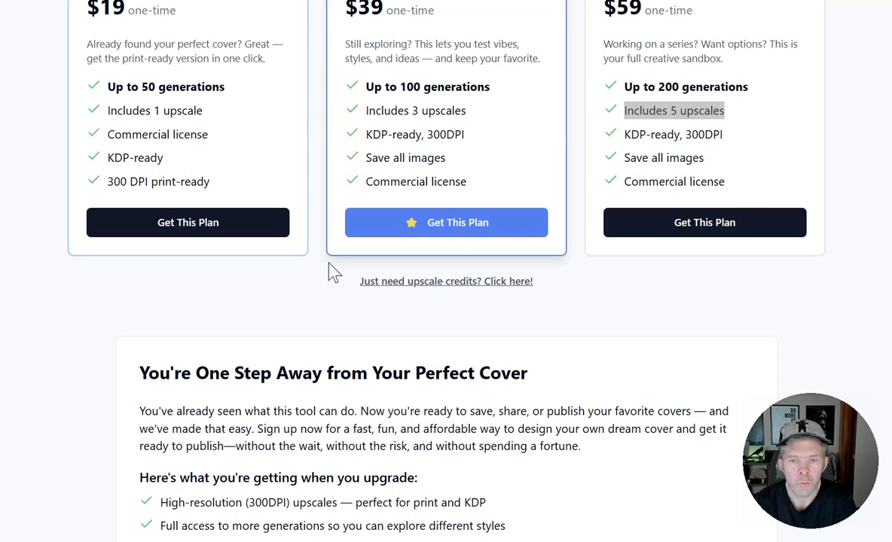
{"action": "left_click", "coordinate": [403, 286]}
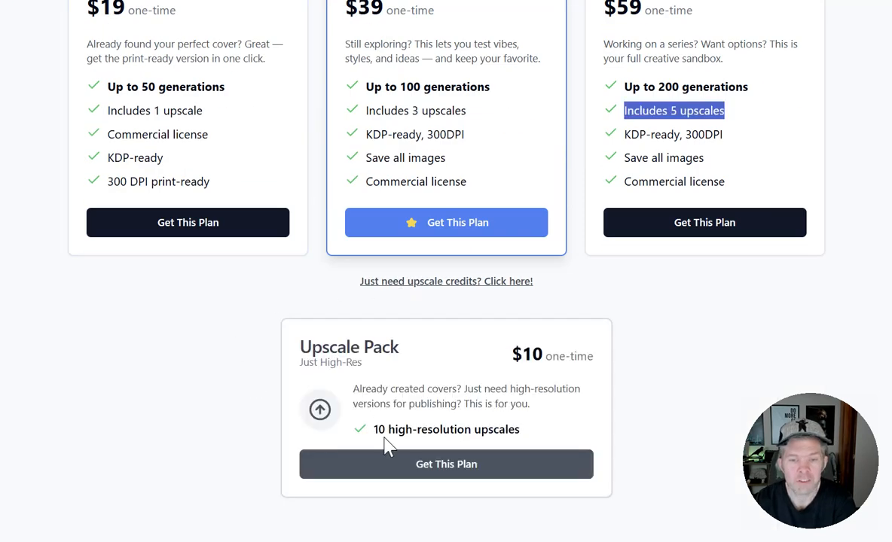
{"action": "scroll", "coordinate": [328, 279], "scroll_direction": "up", "scroll_amount": 3}
{"action": "scroll", "coordinate": [328, 279], "scroll_direction": "up", "scroll_amount": 1}
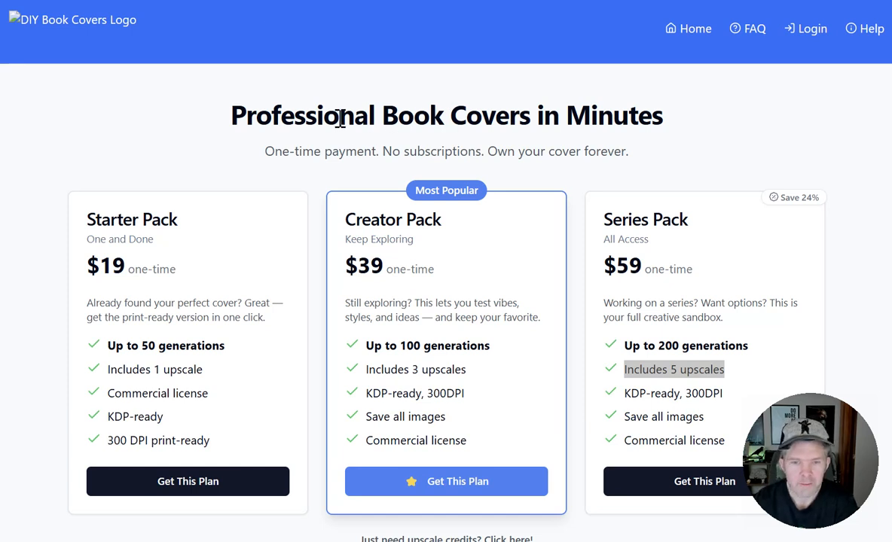
Return to the cover creator's home page and review its note about the free cover limit.
{"action": "left_click", "coordinate": [688, 32]}
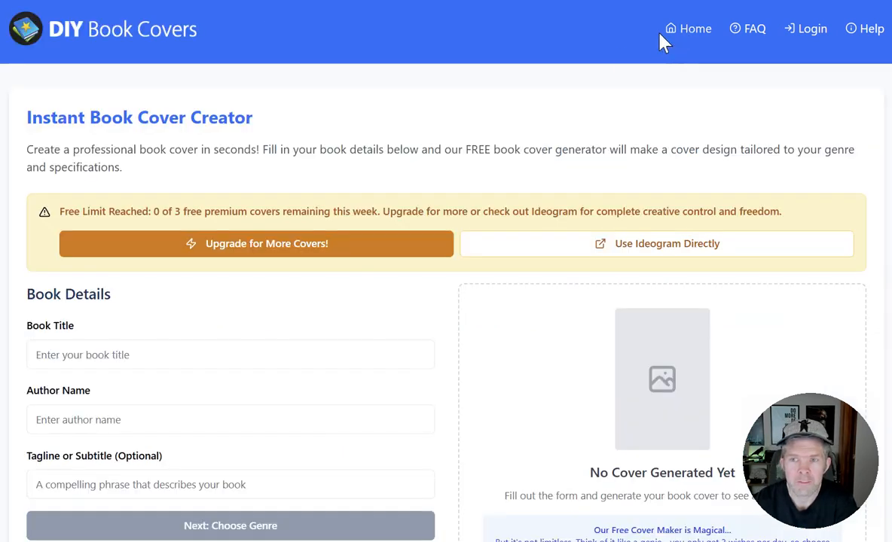
{"action": "scroll", "coordinate": [626, 318], "scroll_direction": "down", "scroll_amount": 2}
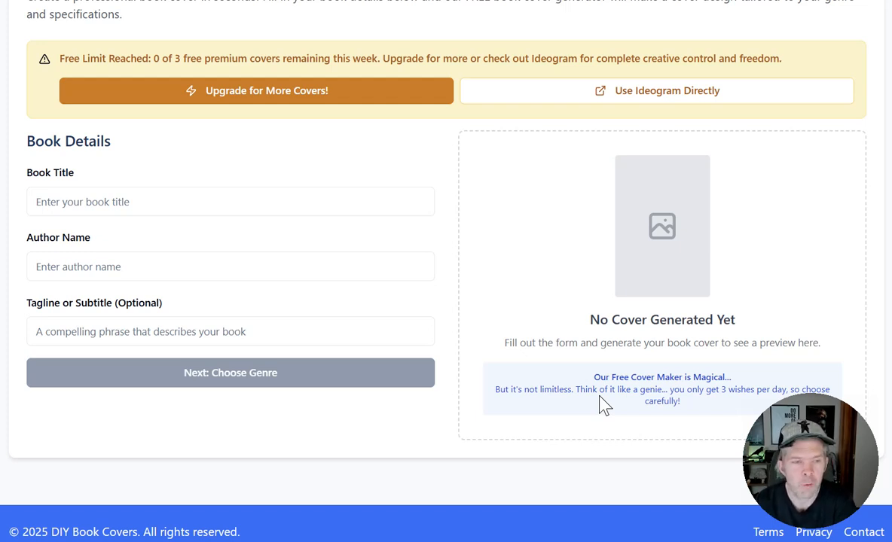
{"action": "scroll", "coordinate": [497, 125], "scroll_direction": "up", "scroll_amount": 2}
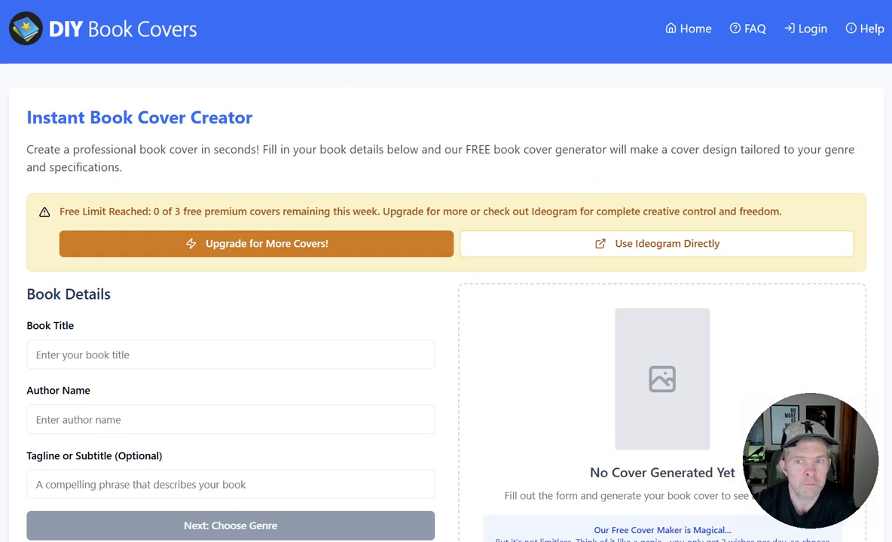
Switch to the logged-out cover creator and enter "Book Title" as the title and "Author Name" as the author.
{"action": "left_click", "coordinate": [258, 1]}
{"action": "left_click", "coordinate": [127, 259]}
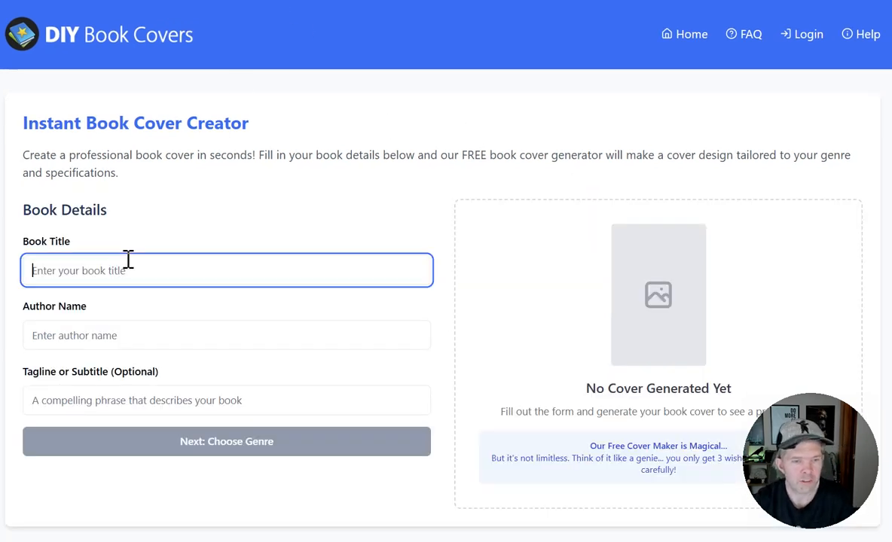
{"action": "type", "text": "Book Title"}
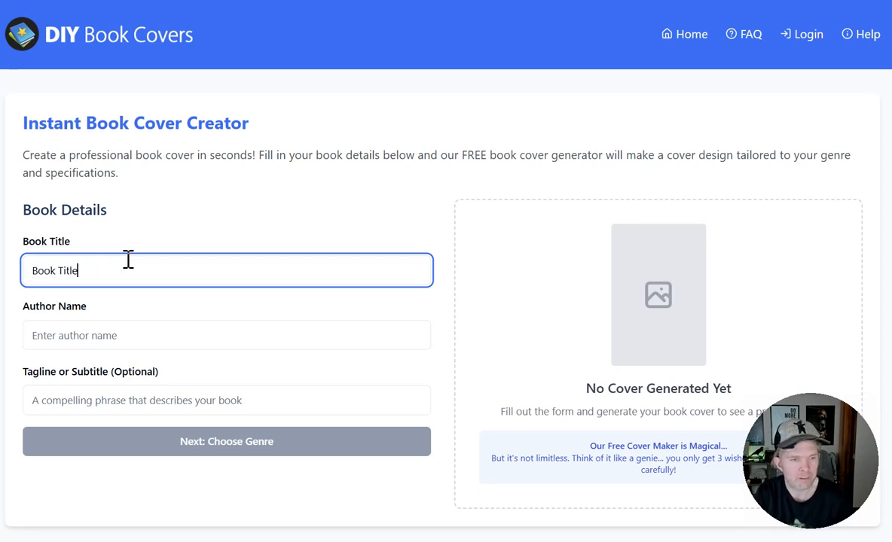
{"action": "key", "text": "Tab"}
{"action": "type", "text": "a"}
{"action": "key", "text": "BackSpace"}
{"action": "type", "text": "Author Name"}
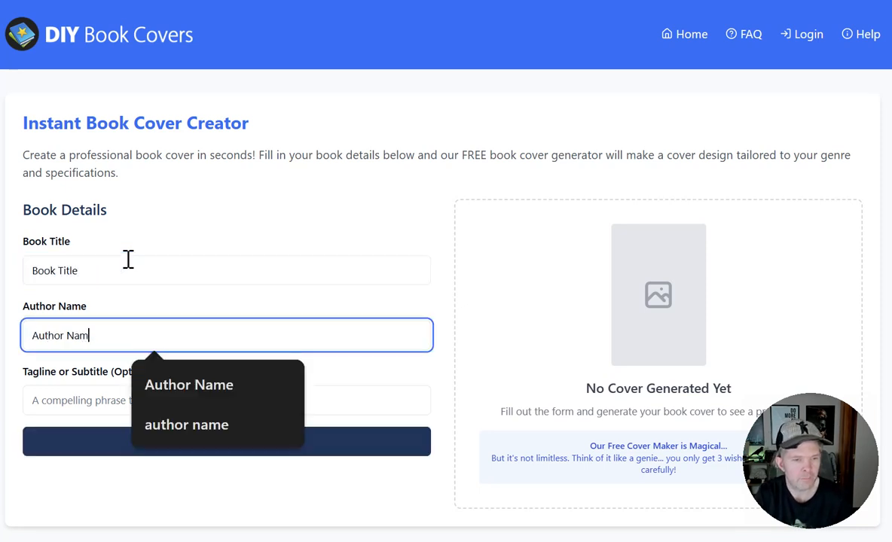
Continue to genre selection, choose Horror with the Gothic Horror subgenre, and proceed to the design brief.
{"action": "left_click", "coordinate": [90, 442]}
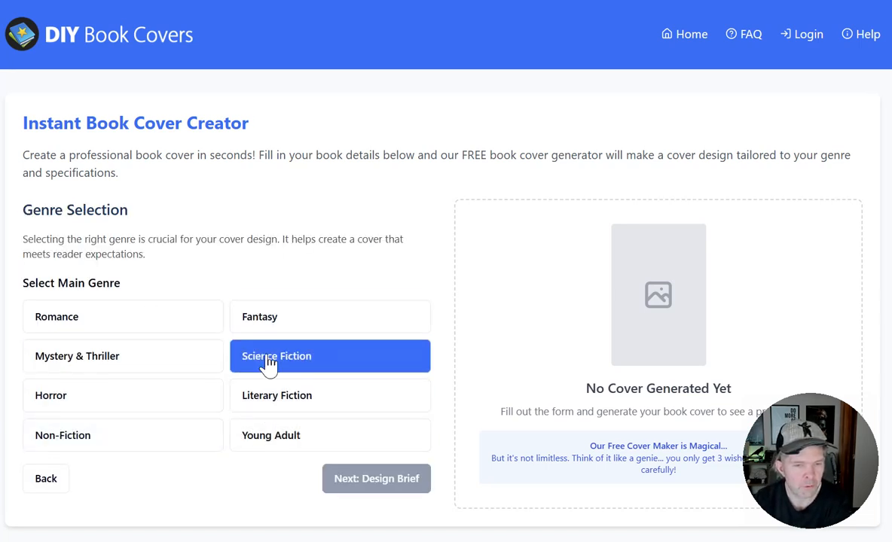
{"action": "scroll", "coordinate": [154, 390], "scroll_direction": "down", "scroll_amount": 2}
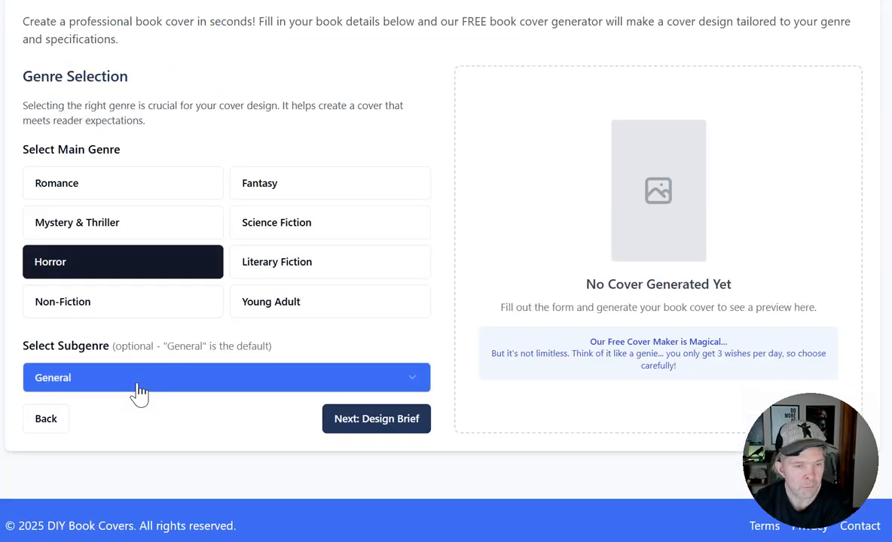
{"action": "left_click", "coordinate": [140, 386]}
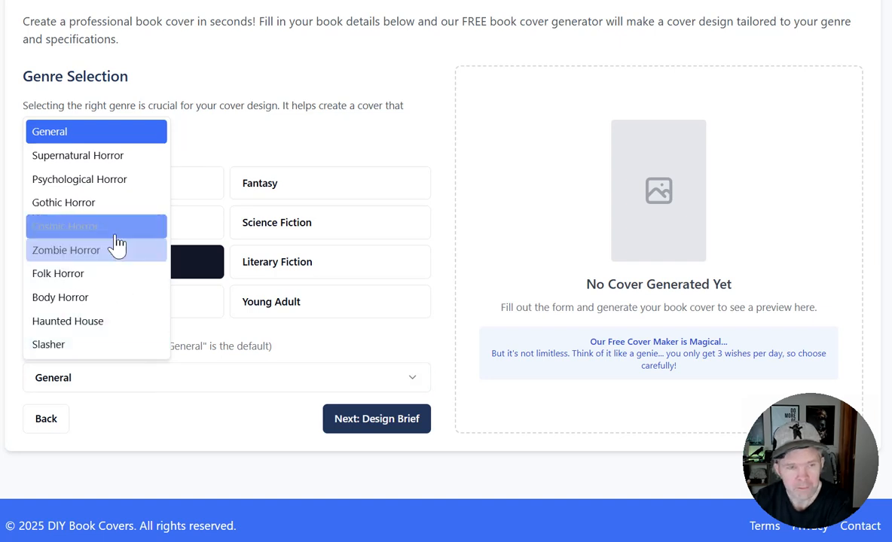
{"action": "left_click", "coordinate": [117, 204]}
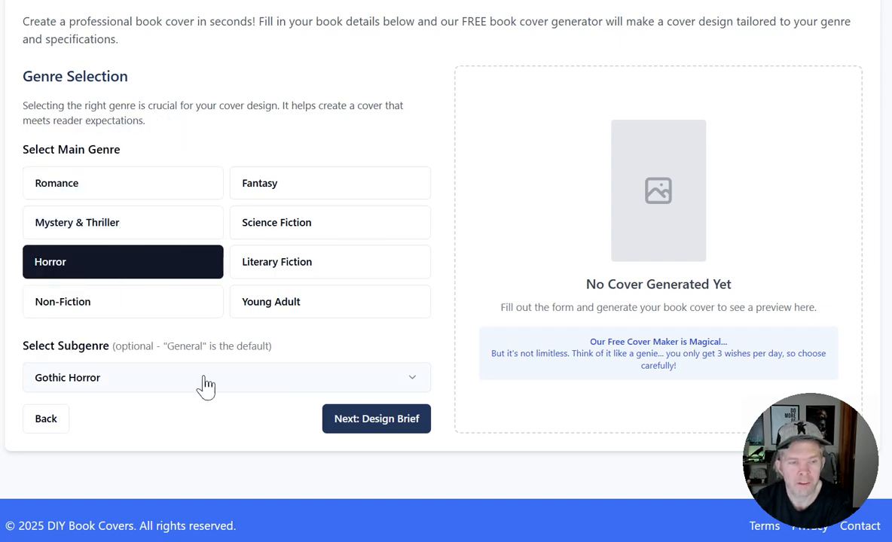
{"action": "left_click", "coordinate": [402, 424]}
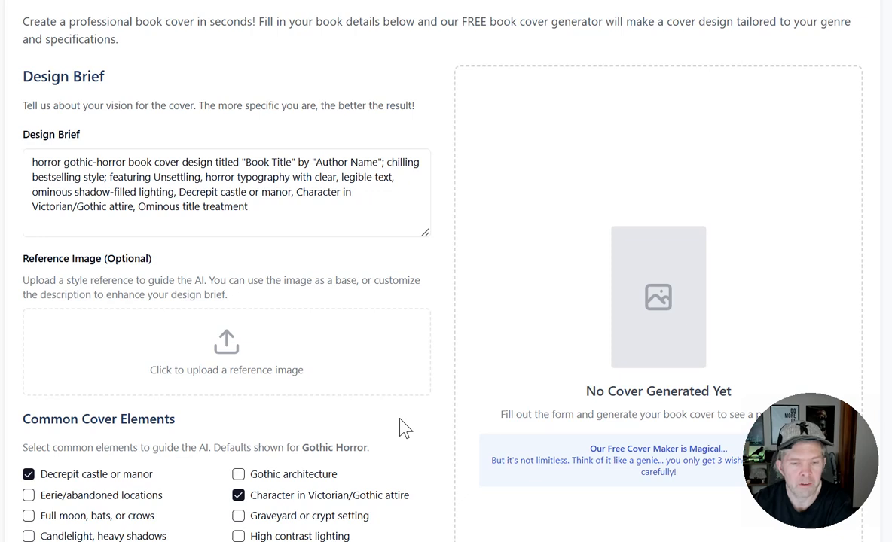
Review the prefilled design brief, the optional reference image upload and the common cover elements for Gothic Horror.
{"action": "scroll", "coordinate": [400, 424], "scroll_direction": "down", "scroll_amount": 3}
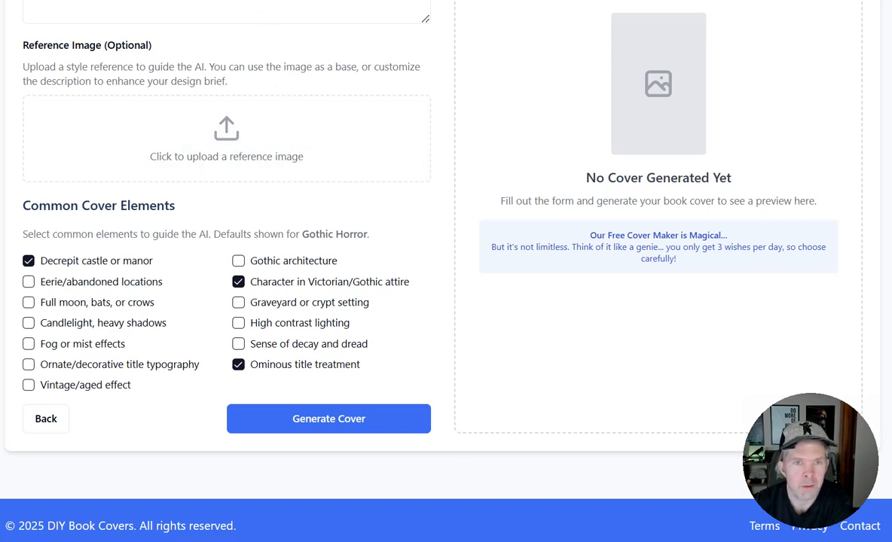
{"action": "scroll", "coordinate": [334, 83], "scroll_direction": "up", "scroll_amount": 5}
{"action": "scroll", "coordinate": [352, 101], "scroll_direction": "down", "scroll_amount": 3}
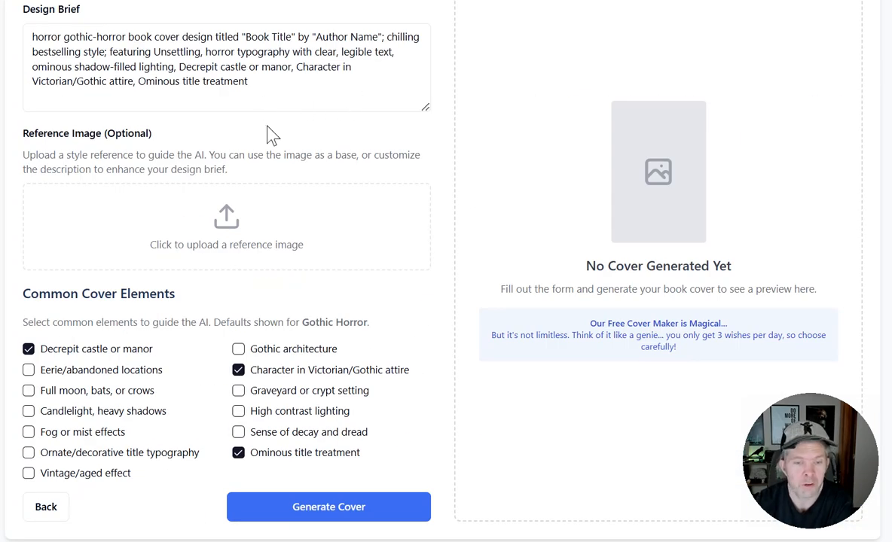
{"action": "scroll", "coordinate": [193, 167], "scroll_direction": "up", "scroll_amount": 3}
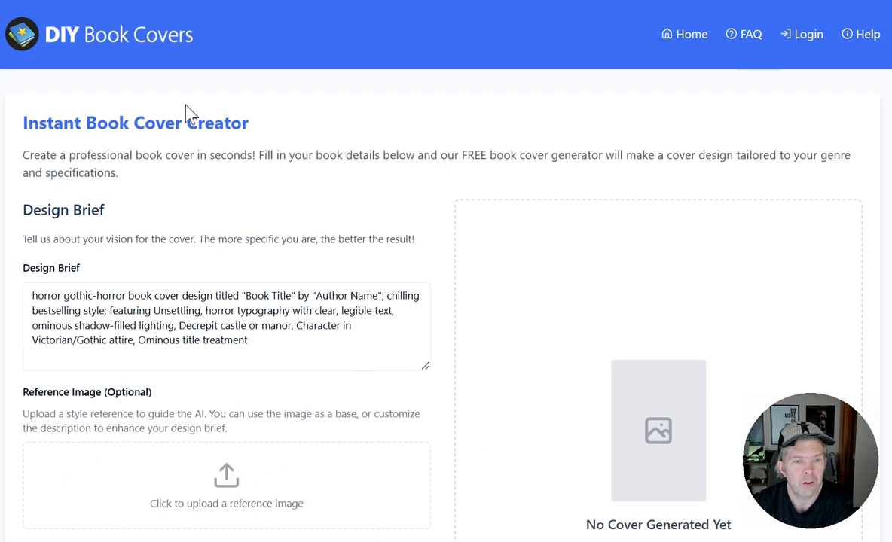
{"action": "scroll", "coordinate": [285, 360], "scroll_direction": "down", "scroll_amount": 3}
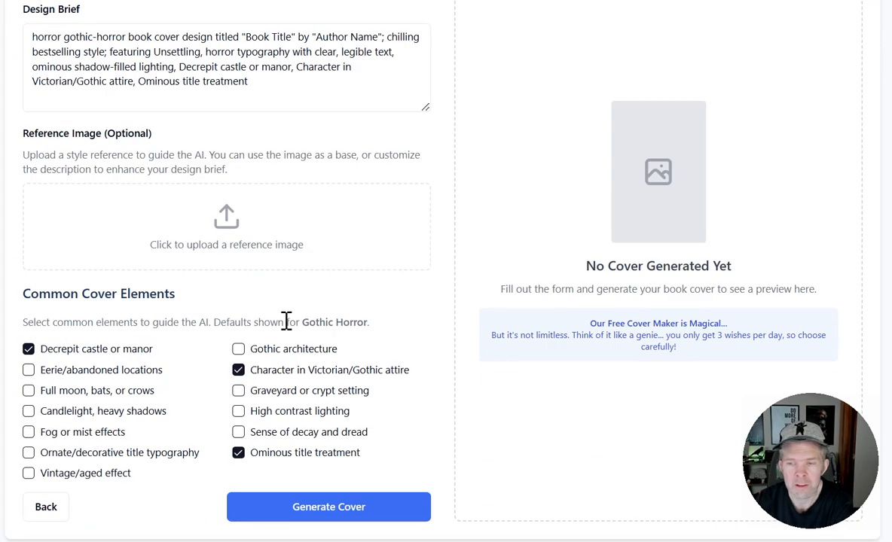
{"action": "scroll", "coordinate": [287, 319], "scroll_direction": "up", "scroll_amount": 3}
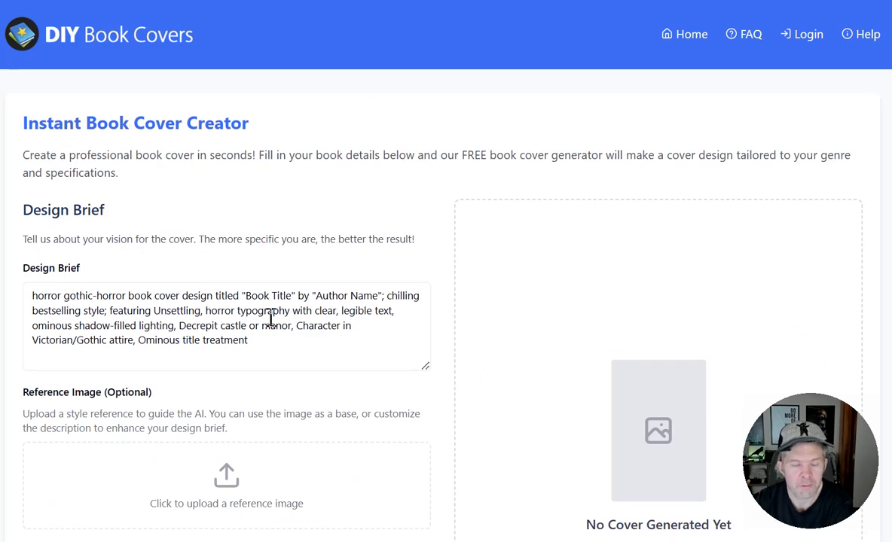